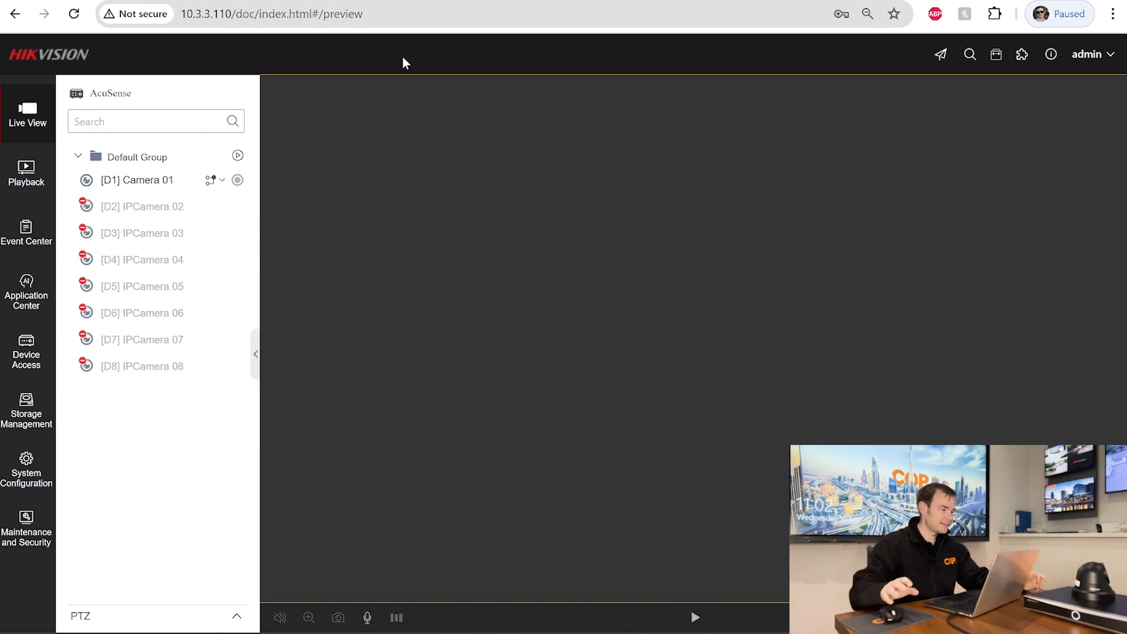
- Open Basic Information and highlight the 7608 and I2 parts of model DS-7608NXI-I2/8P/S
{"action": "left_click", "coordinate": [22, 482]}
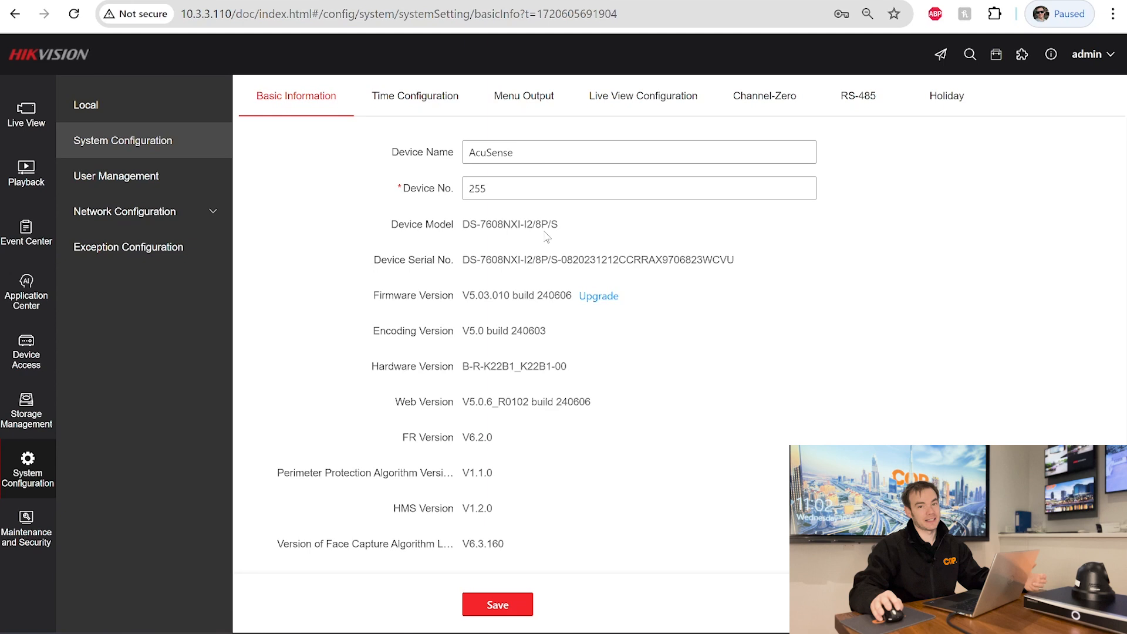
{"action": "left_click_drag", "start_coordinate": [480, 226], "coordinate": [505, 225]}
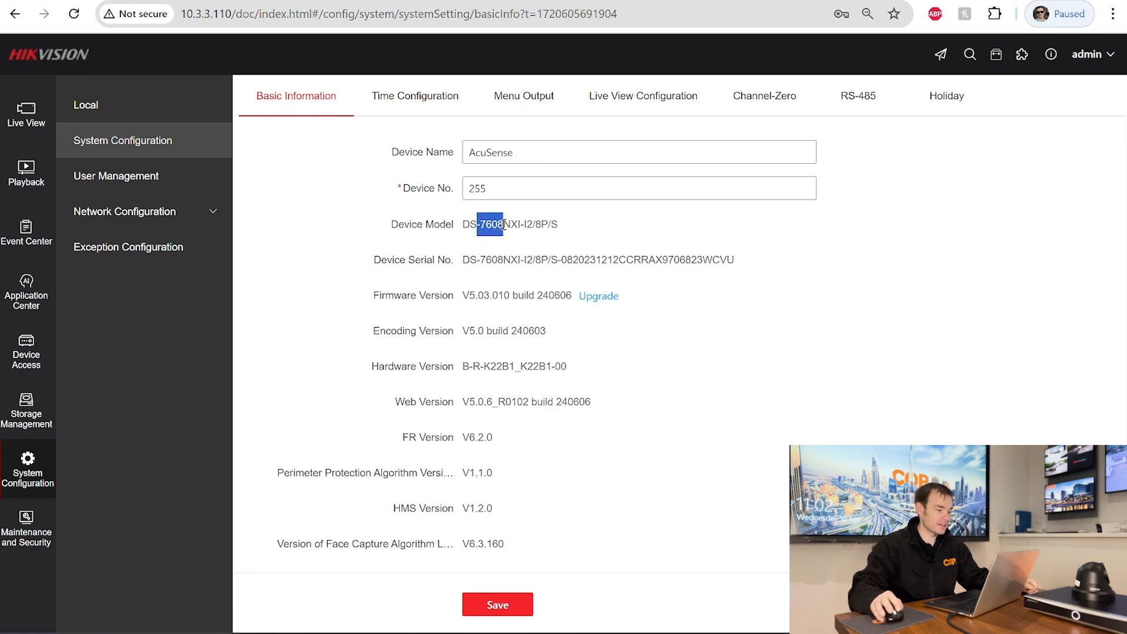
{"action": "left_click", "coordinate": [508, 226]}
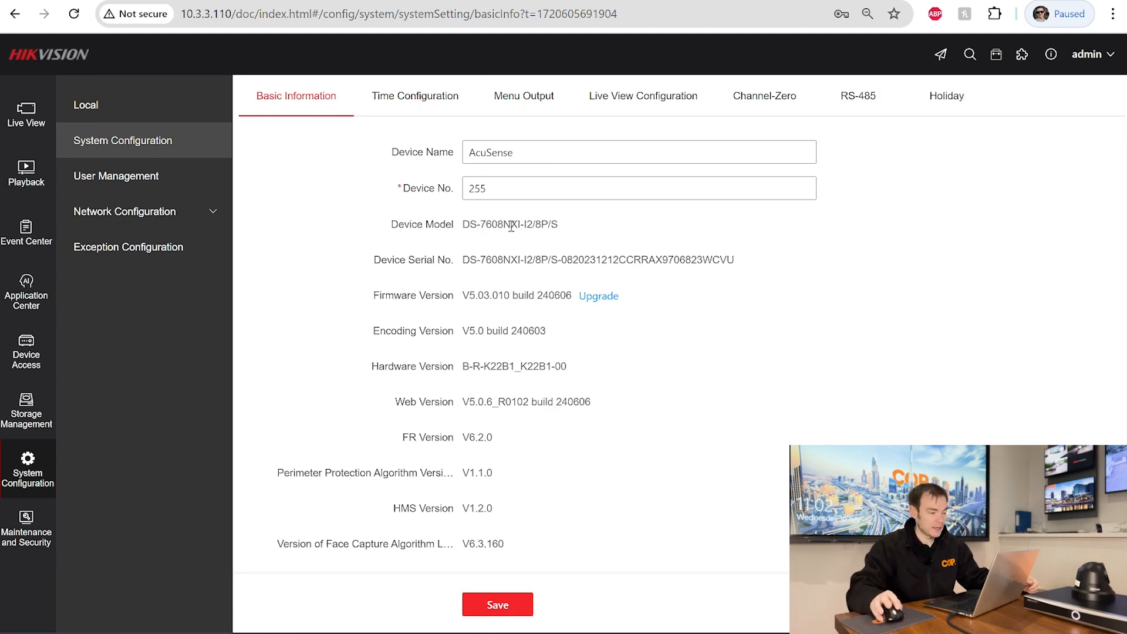
{"action": "left_click_drag", "start_coordinate": [524, 226], "coordinate": [534, 226]}
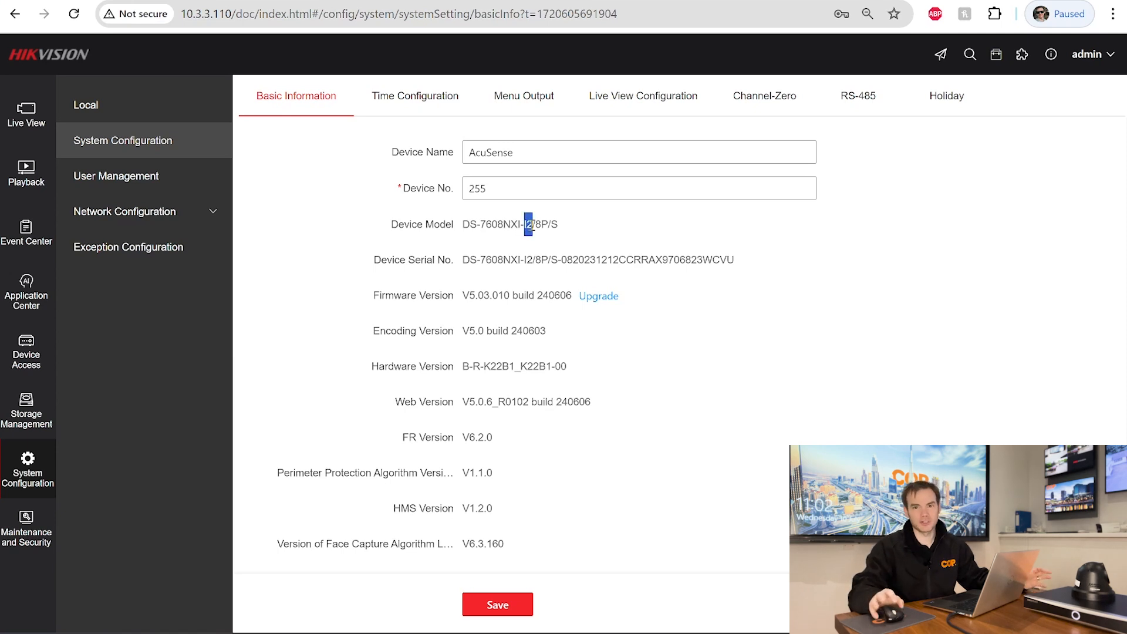
{"action": "left_click", "coordinate": [577, 241]}
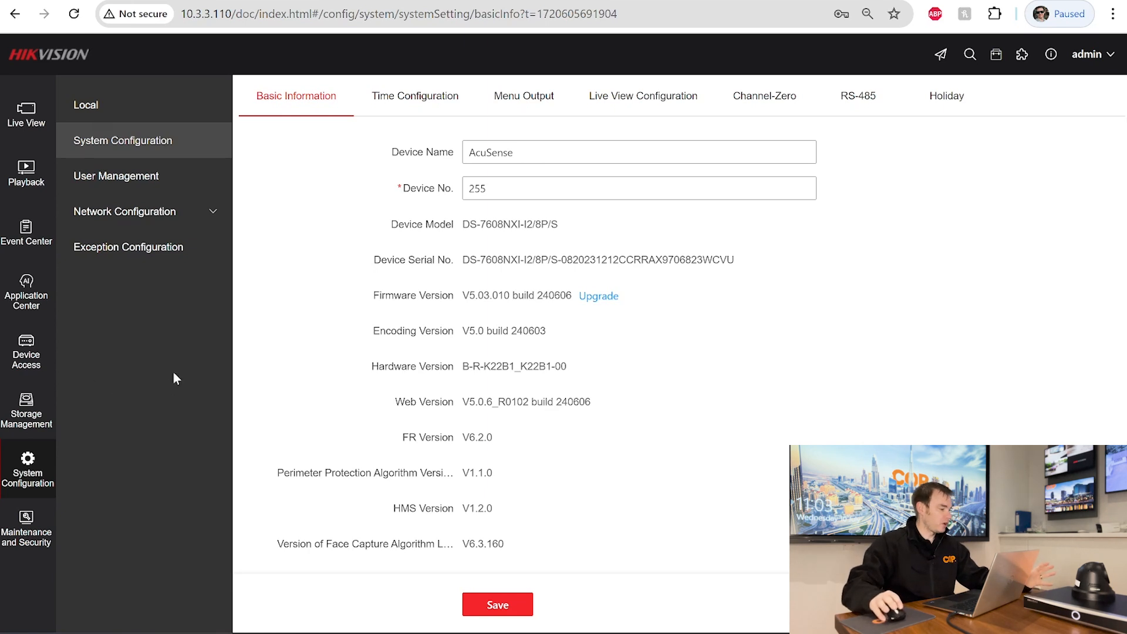
{"action": "left_click", "coordinate": [32, 234]}
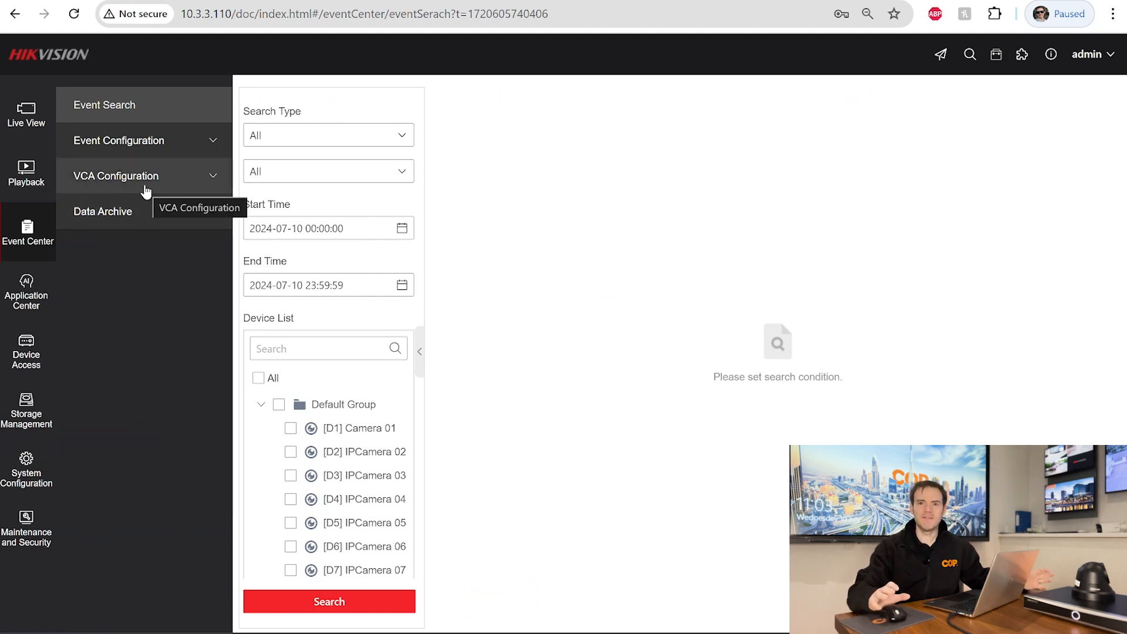
- Open Event Center's VCA Configuration > Engine Configuration page
{"action": "left_click", "coordinate": [146, 190]}
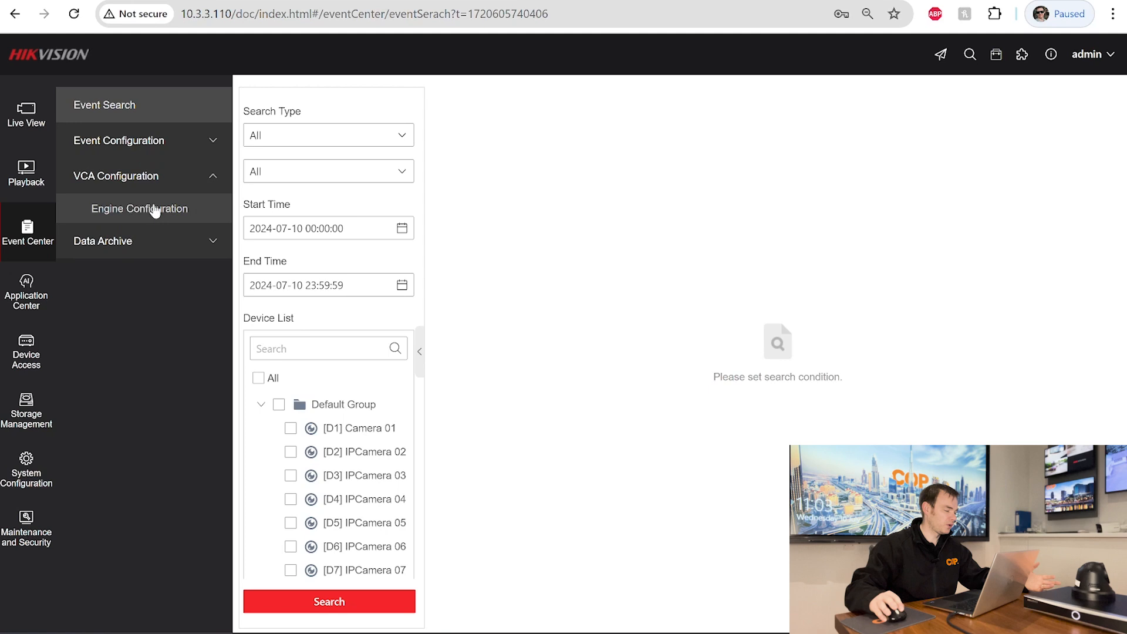
{"action": "left_click", "coordinate": [155, 210]}
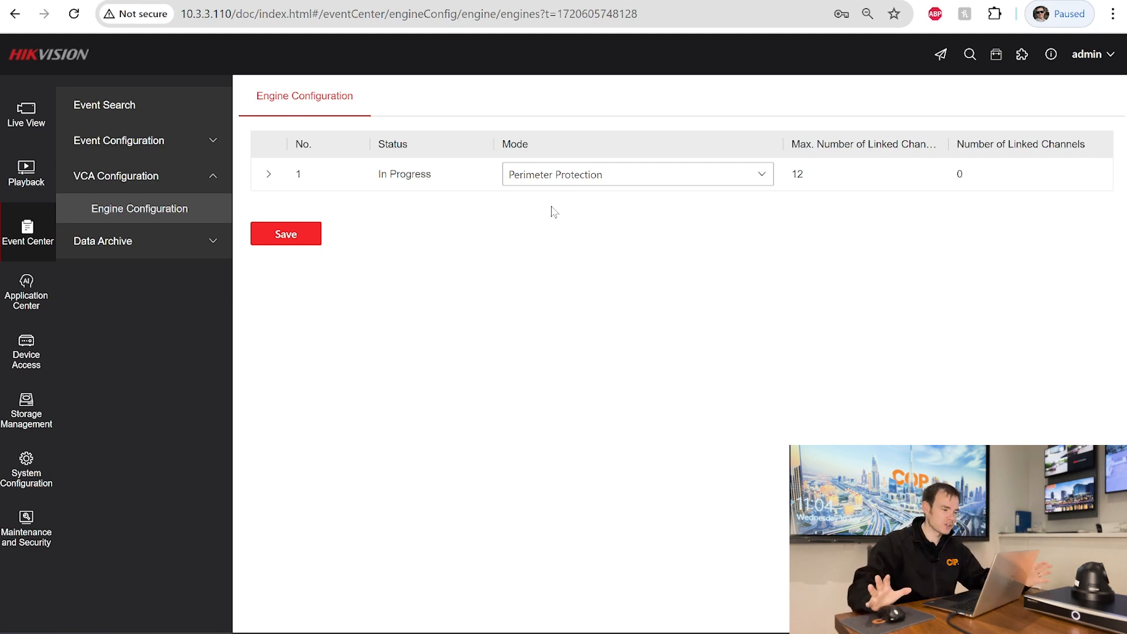
- Set engine 1's Mode to Facial Recognition, save and confirm, then check its linked channels
{"action": "left_click", "coordinate": [761, 177]}
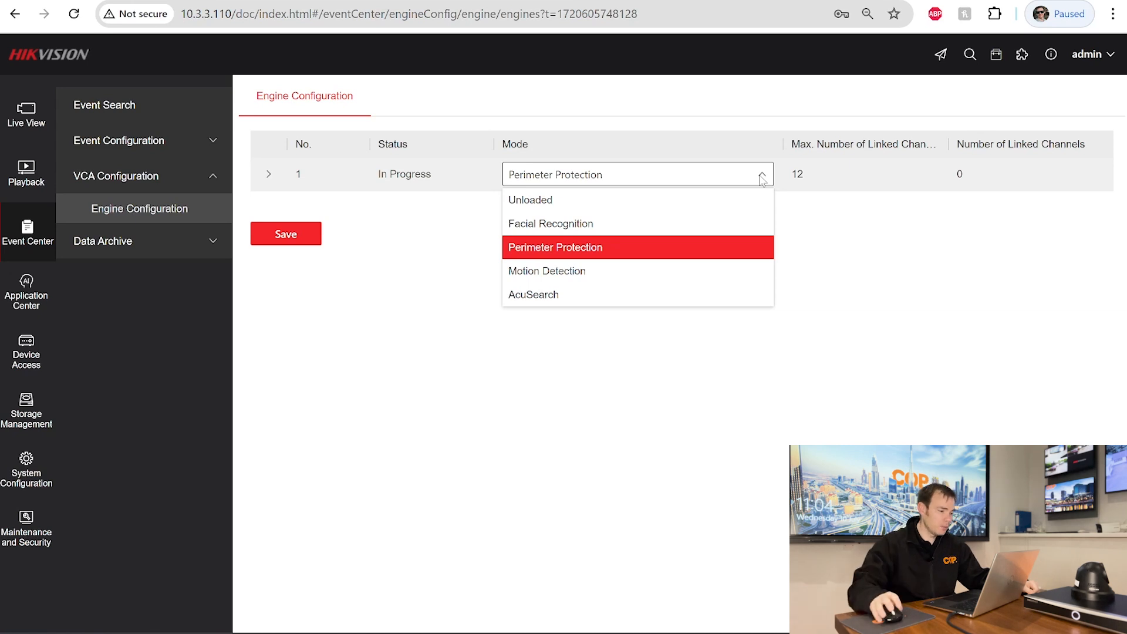
{"action": "left_click", "coordinate": [557, 231]}
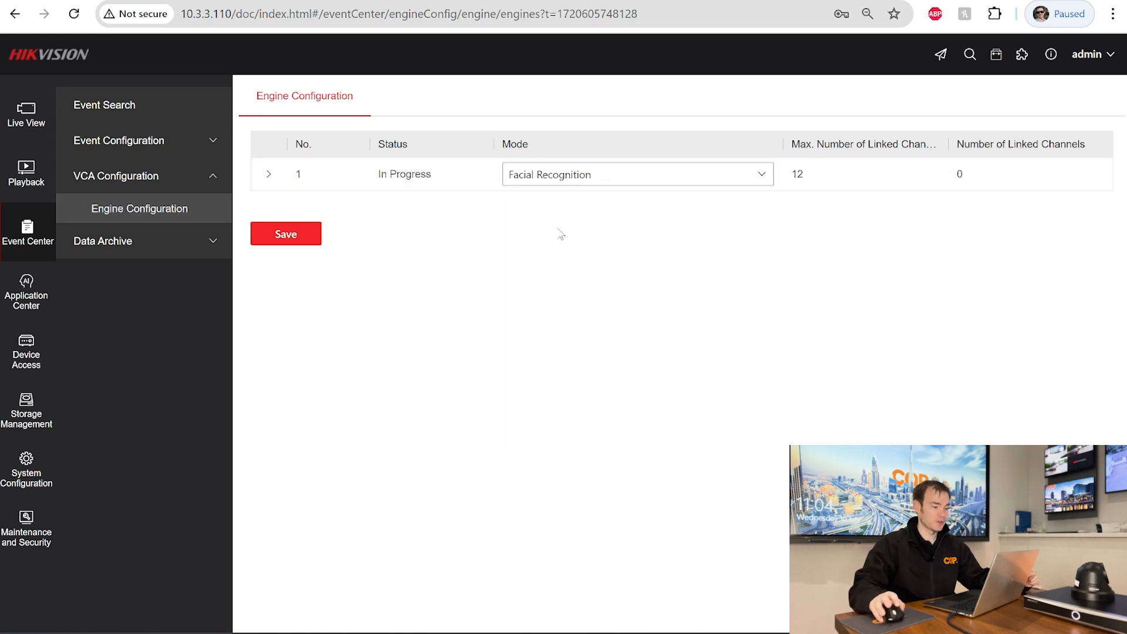
{"action": "left_click", "coordinate": [288, 236]}
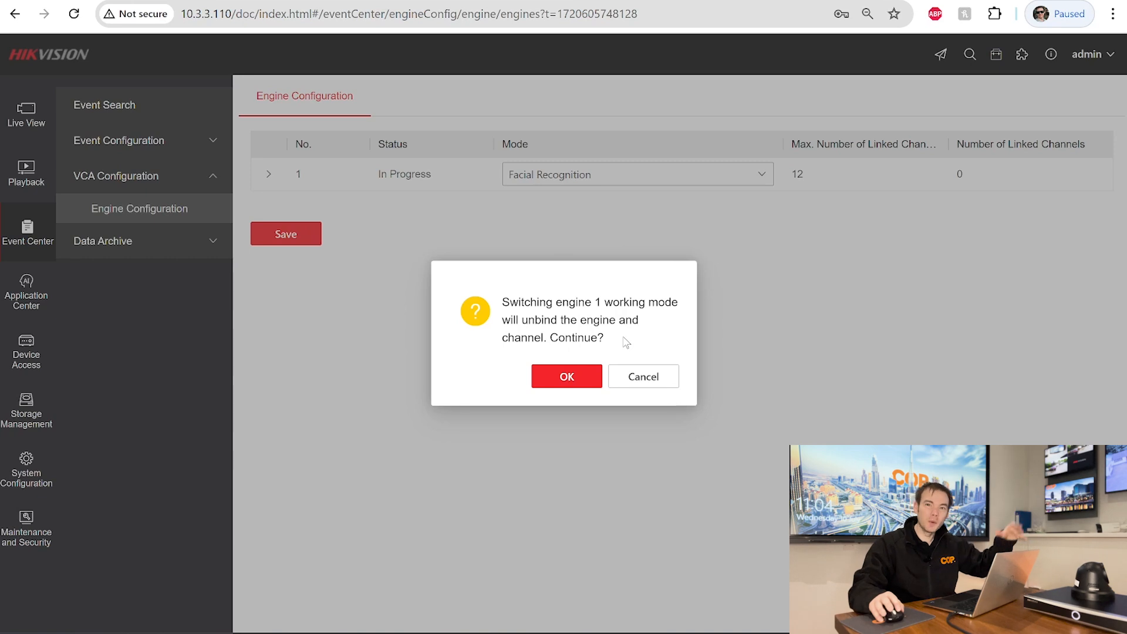
{"action": "left_click", "coordinate": [591, 383]}
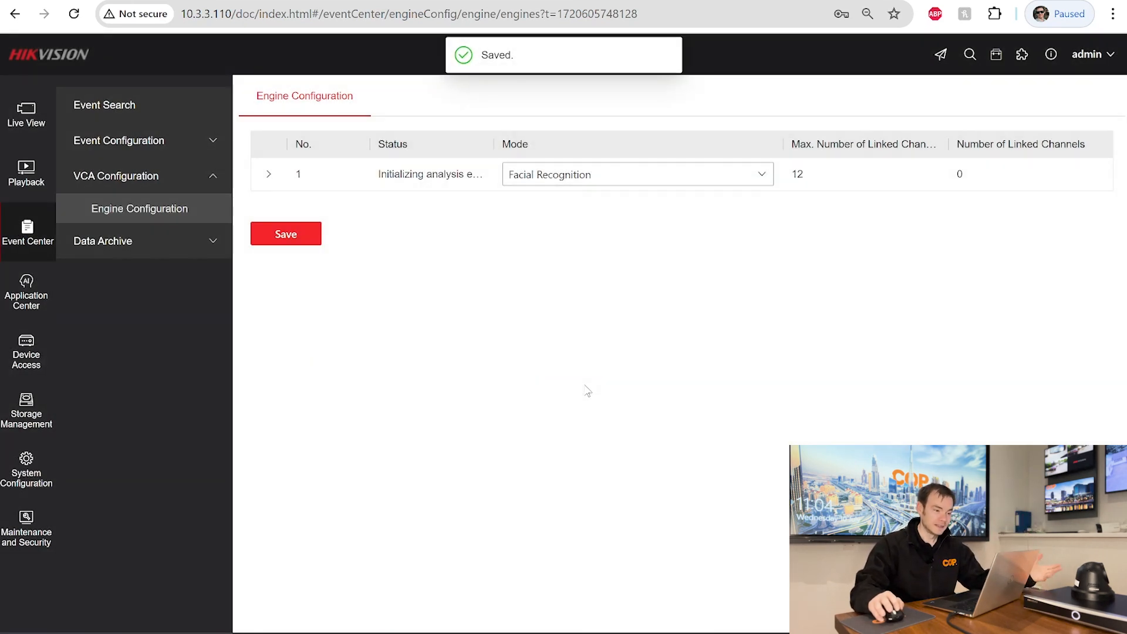
{"action": "left_click", "coordinate": [265, 176]}
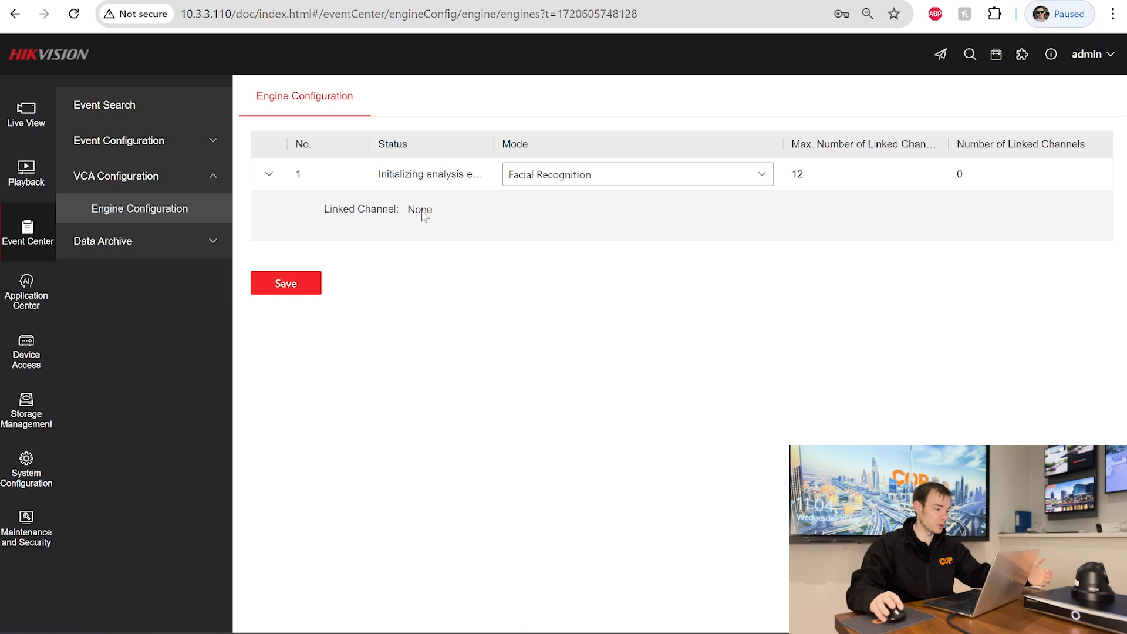
{"action": "left_click", "coordinate": [268, 175]}
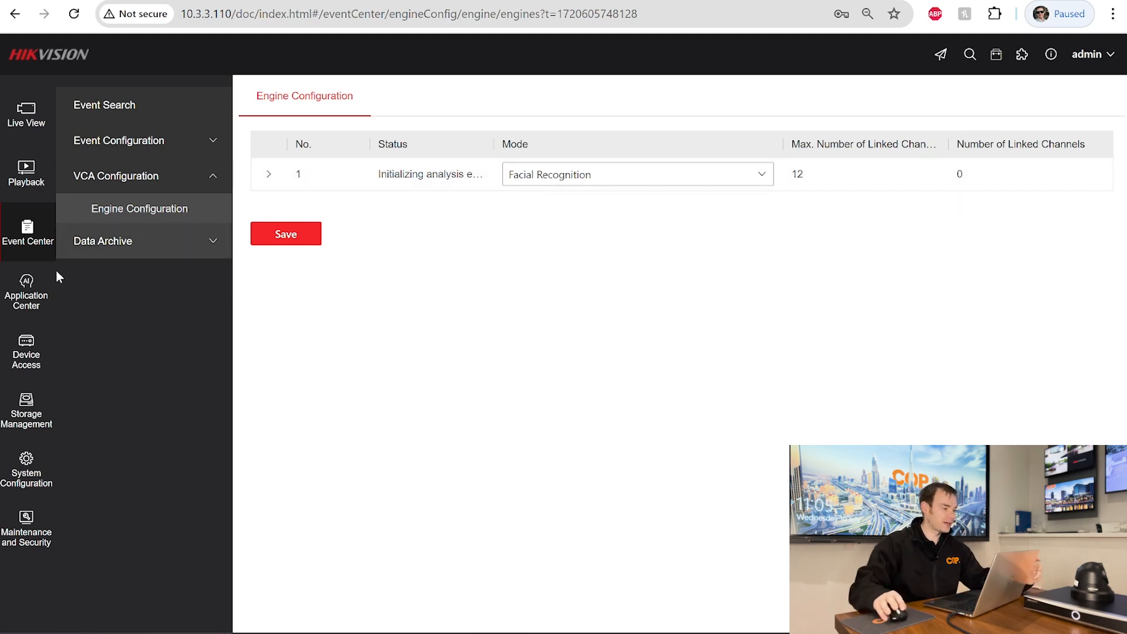
- Enable Virtual Host under Video Device's More menu and refresh the device list
{"action": "left_click", "coordinate": [29, 362]}
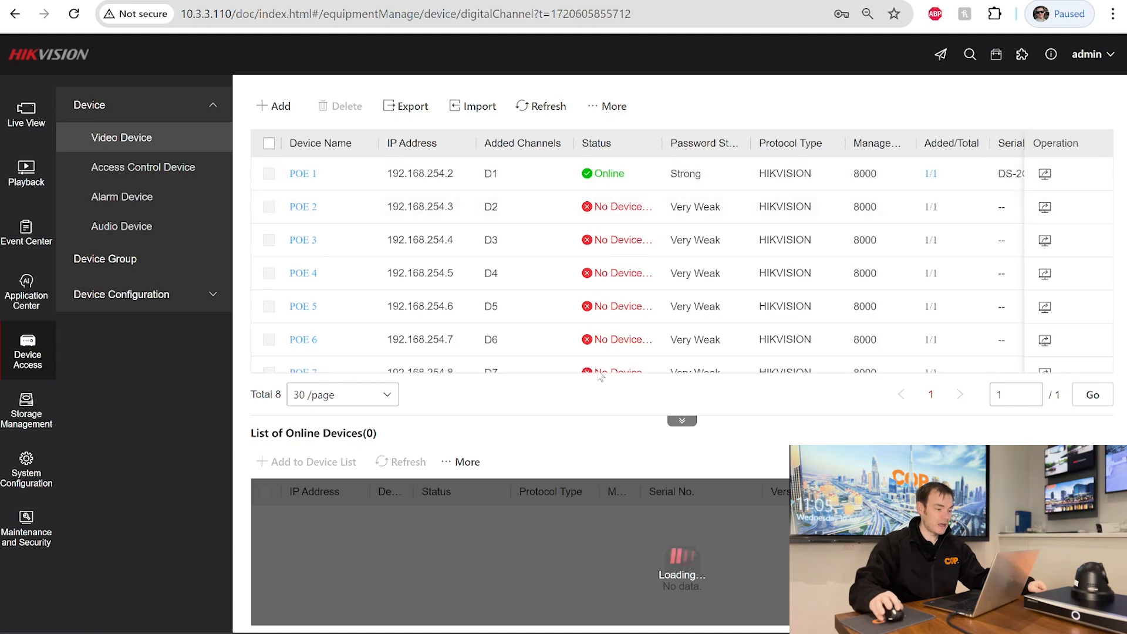
{"action": "left_click_drag", "start_coordinate": [628, 369], "coordinate": [843, 365]}
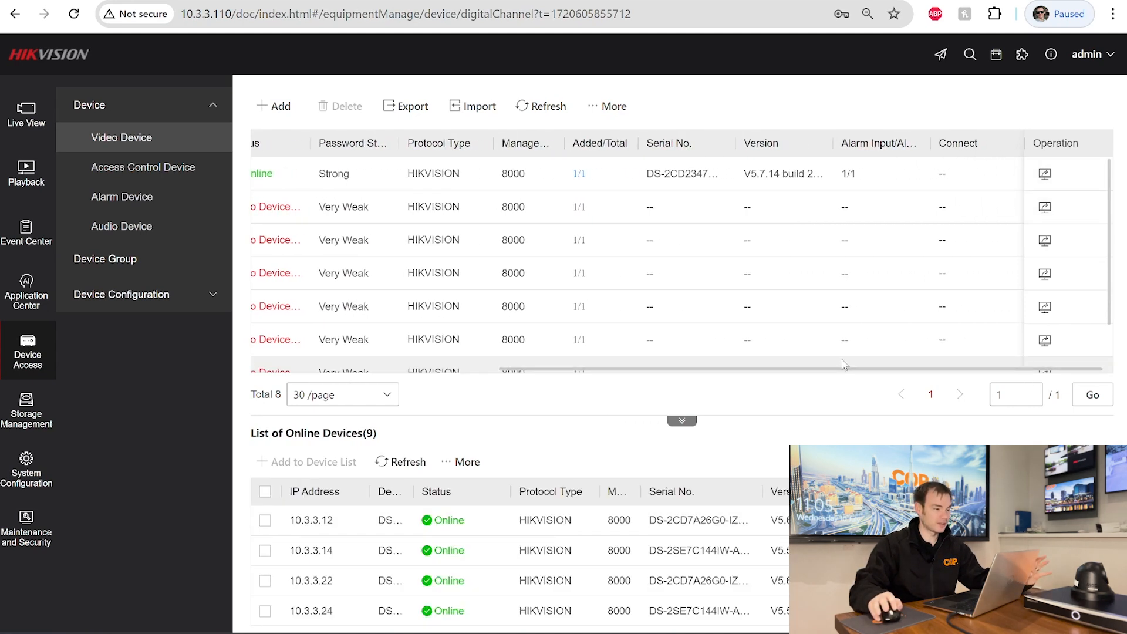
{"action": "left_click", "coordinate": [598, 111]}
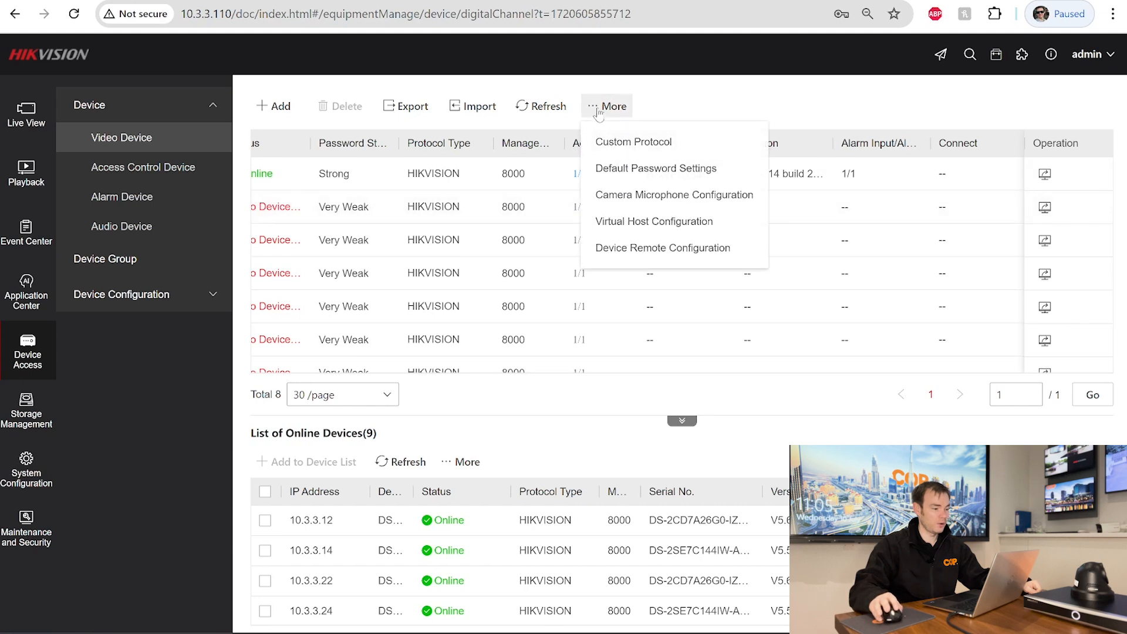
{"action": "left_click", "coordinate": [642, 235]}
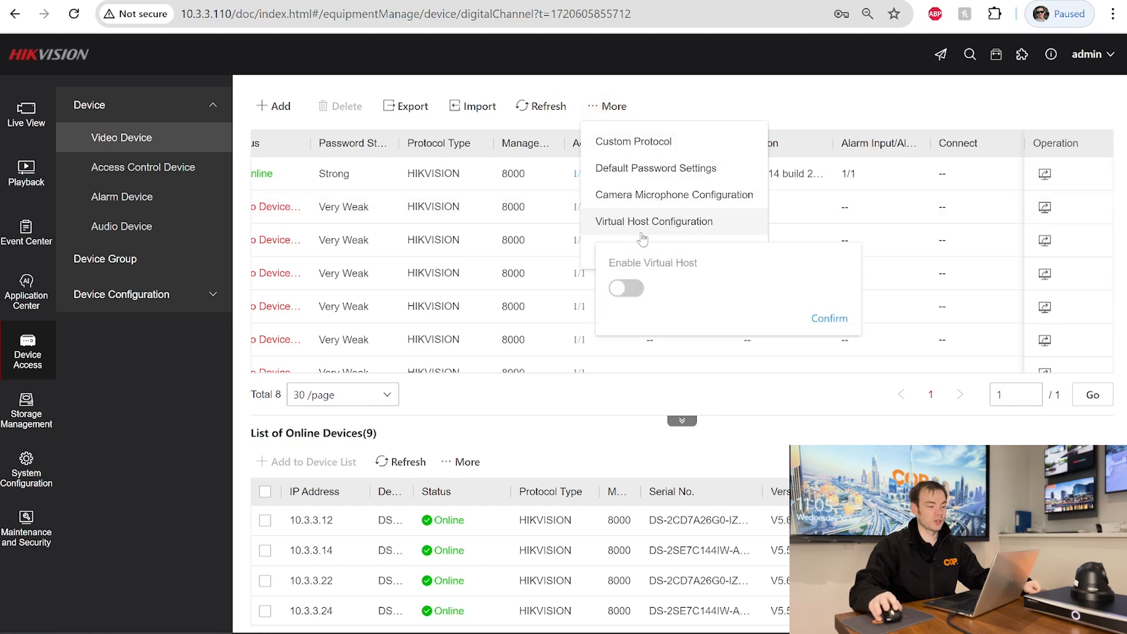
{"action": "left_click", "coordinate": [625, 287]}
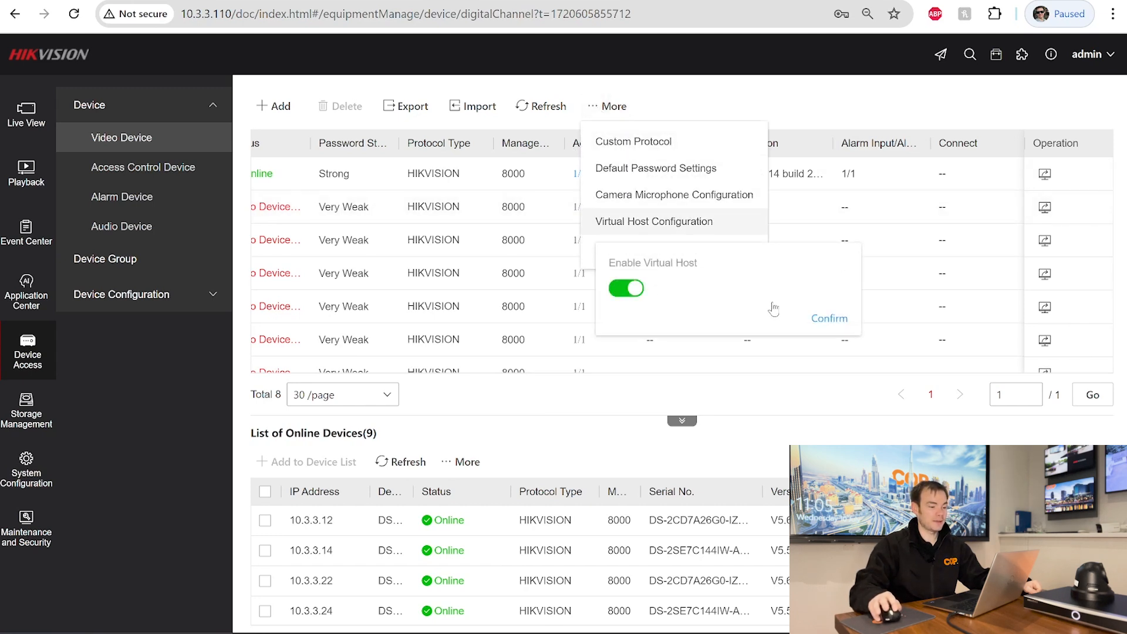
{"action": "left_click", "coordinate": [823, 321]}
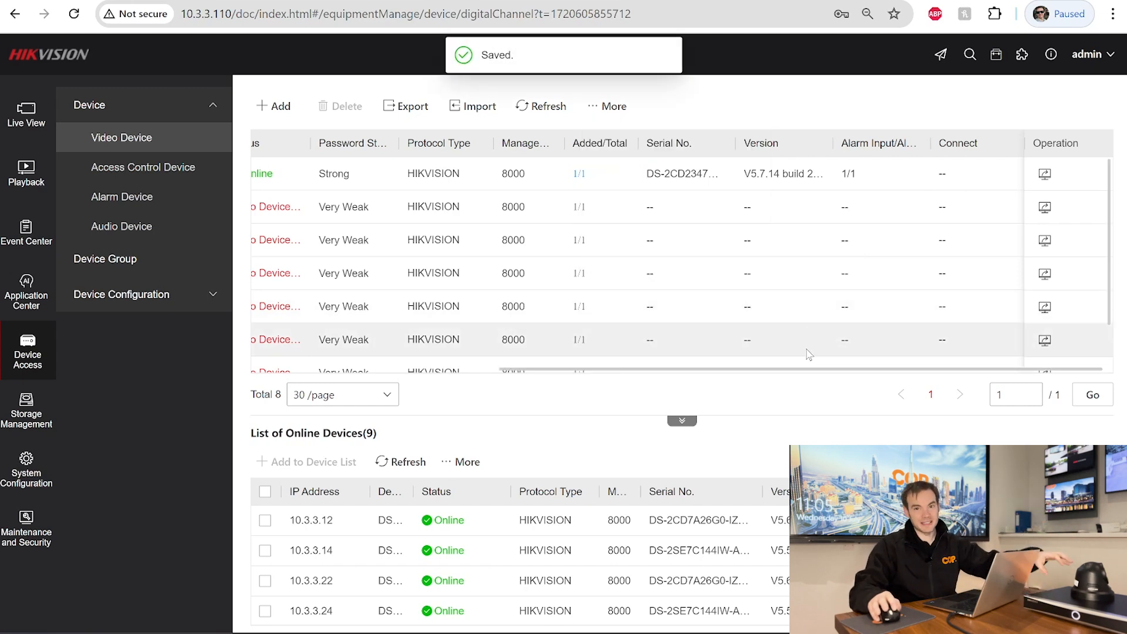
{"action": "left_click_drag", "start_coordinate": [674, 369], "coordinate": [434, 373]}
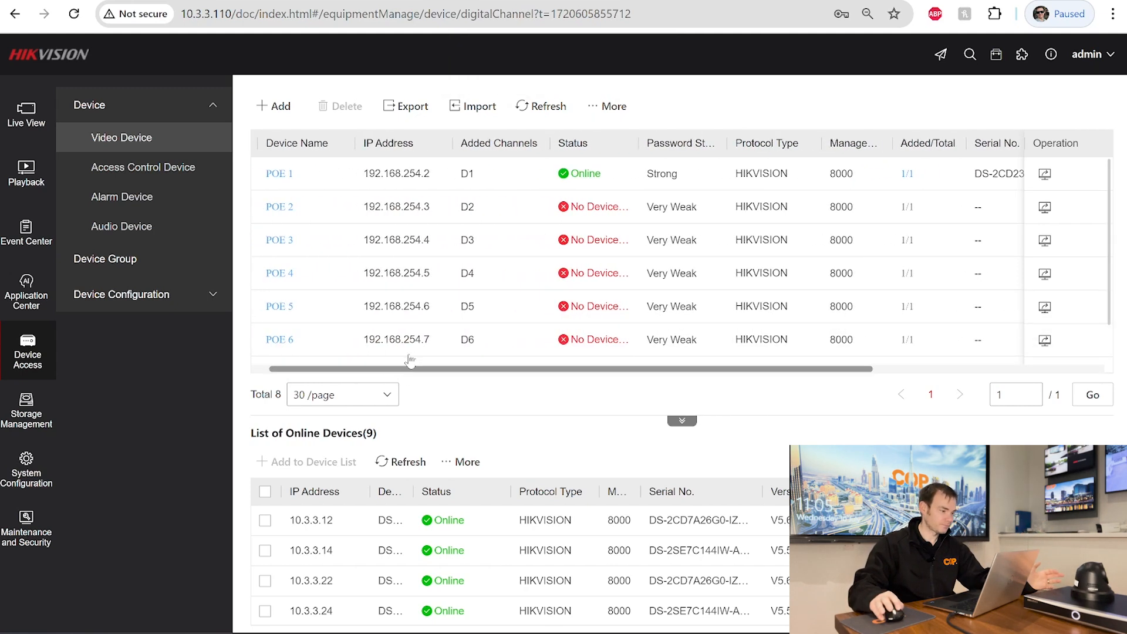
{"action": "left_click", "coordinate": [561, 111]}
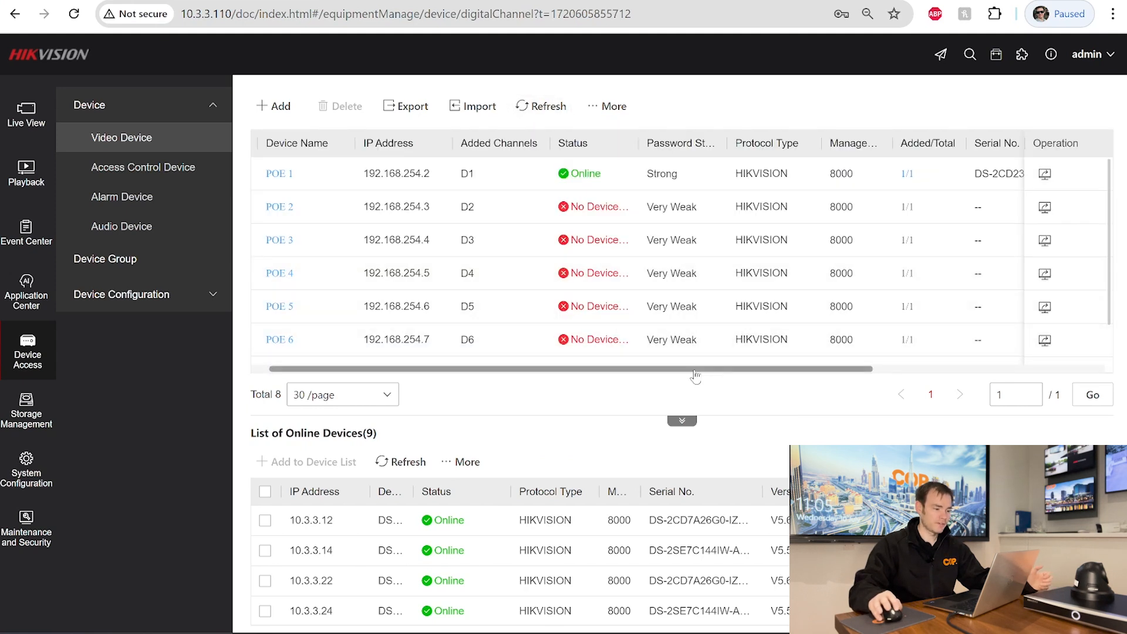
{"action": "left_click_drag", "start_coordinate": [694, 370], "coordinate": [967, 368]}
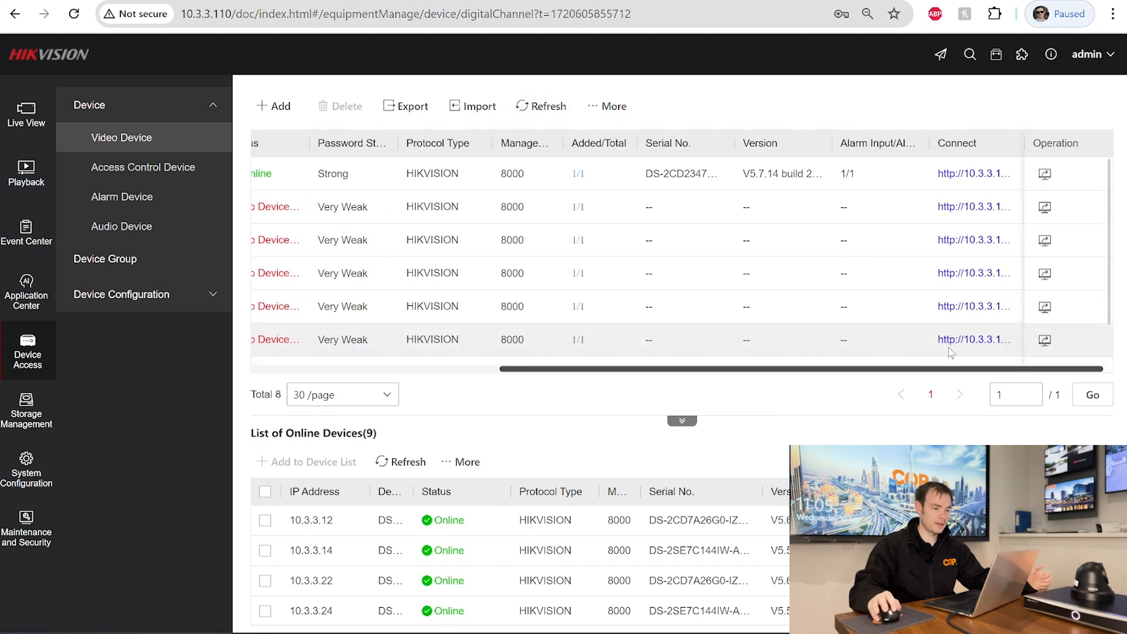
- Log in to the POE 1 camera via its Connect link using the camera's user name and password
{"action": "left_click", "coordinate": [965, 180]}
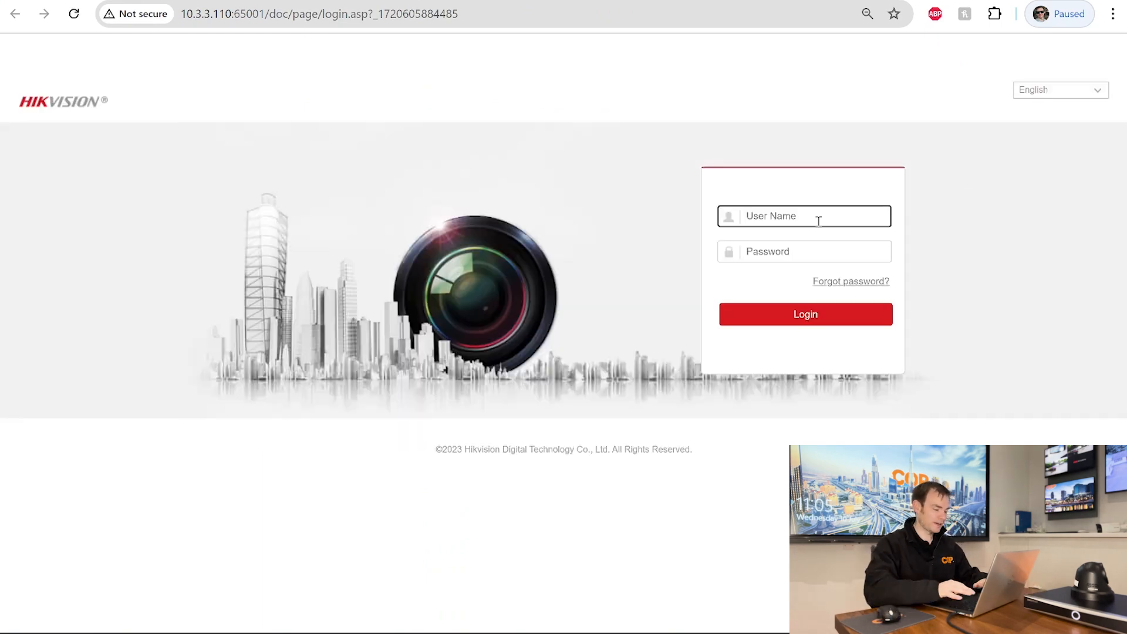
{"action": "type", "text": "admin"}
{"action": "key", "text": "Tab"}
{"action": "type", "text": "••"}
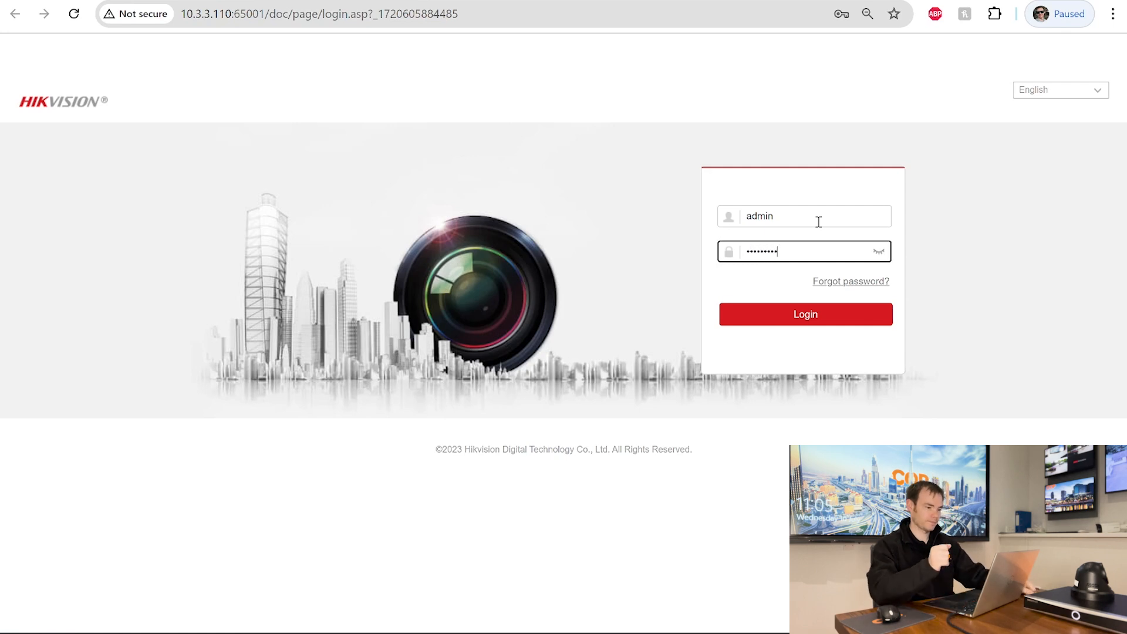
{"action": "type", "text": "•••••••"}
{"action": "key", "text": "Return"}
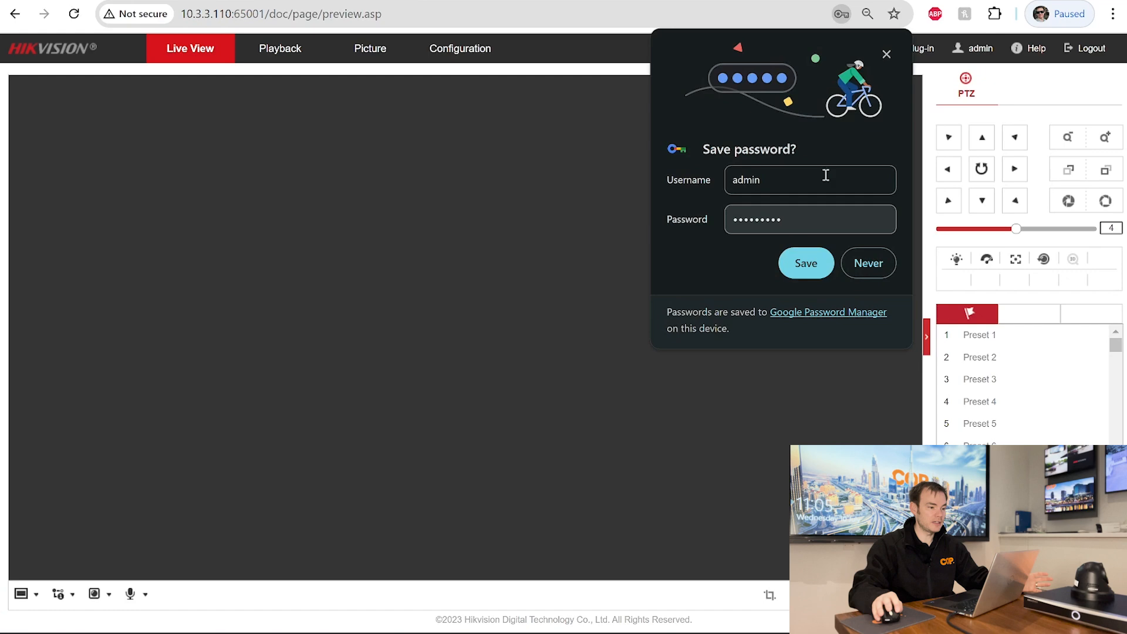
{"action": "left_click", "coordinate": [885, 55]}
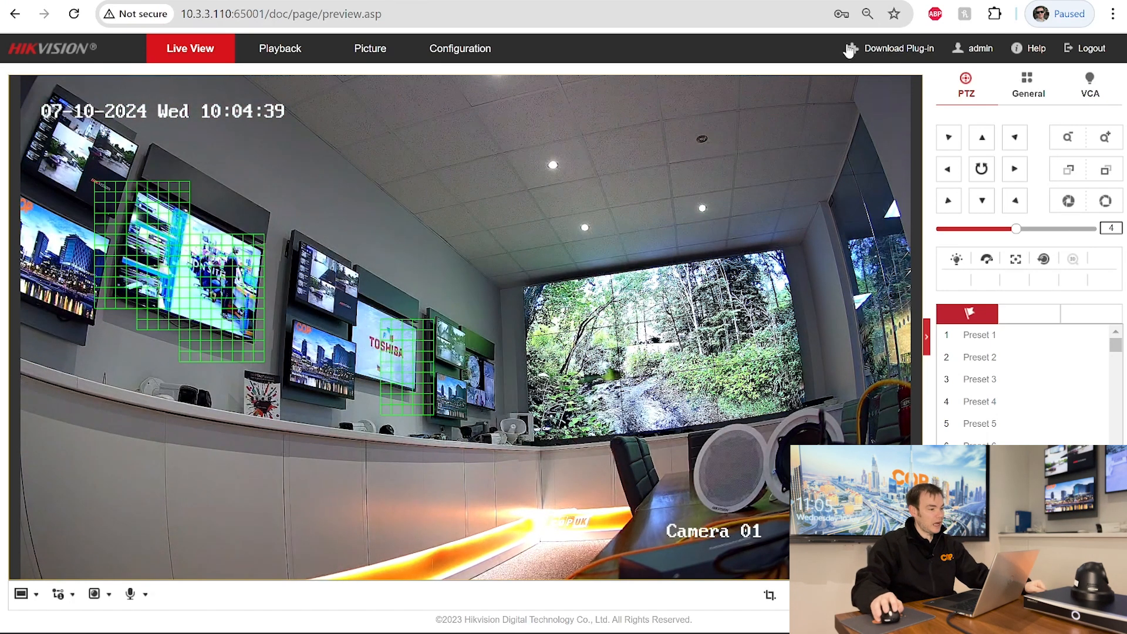
- Set the camera's System Settings VCA Resource to Face Capture and save
{"action": "left_click", "coordinate": [440, 53]}
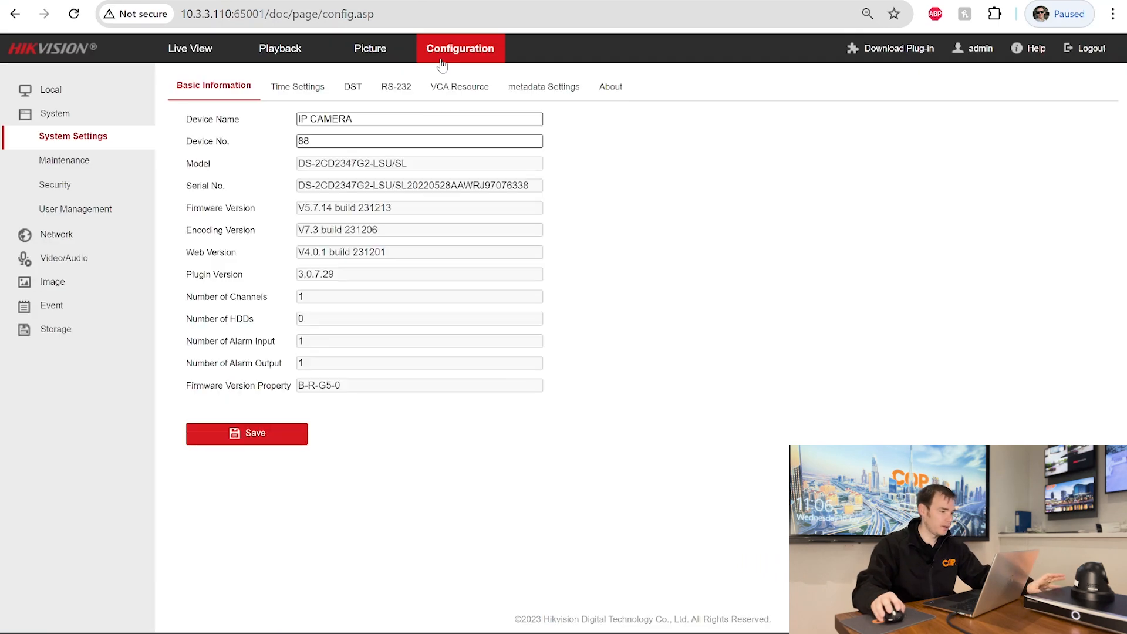
{"action": "left_click", "coordinate": [447, 90]}
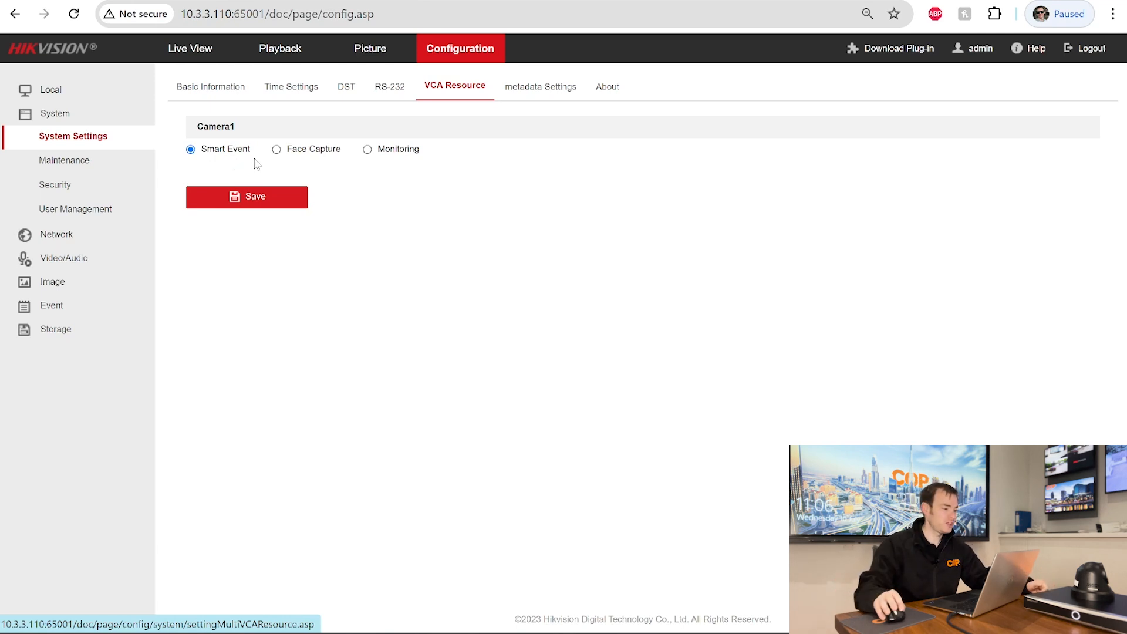
{"action": "left_click", "coordinate": [276, 154]}
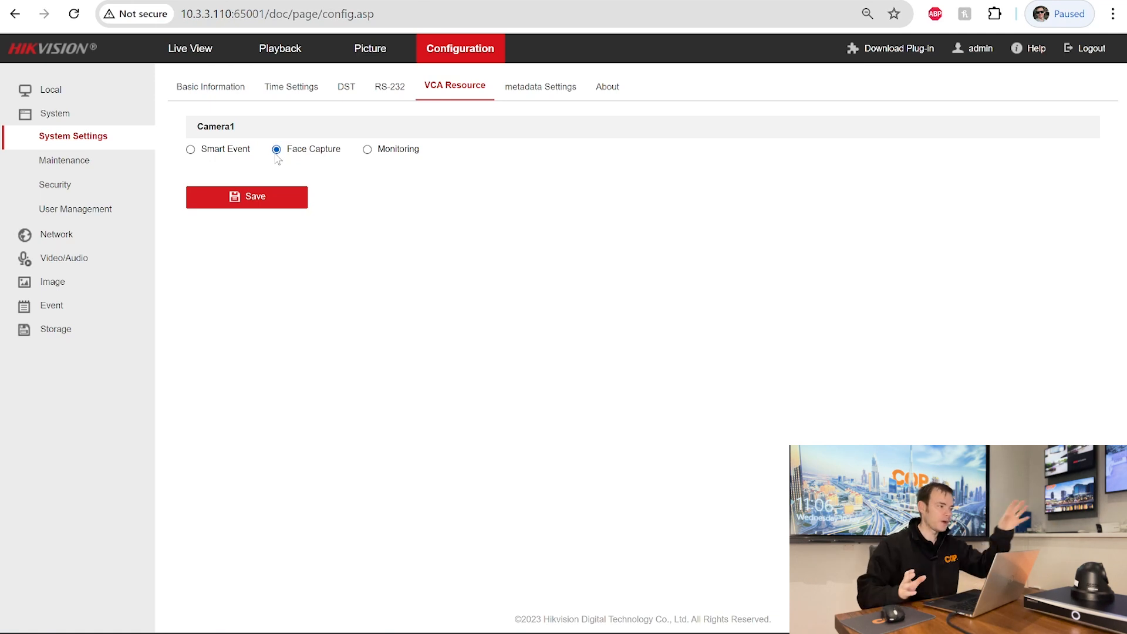
{"action": "left_click", "coordinate": [241, 195]}
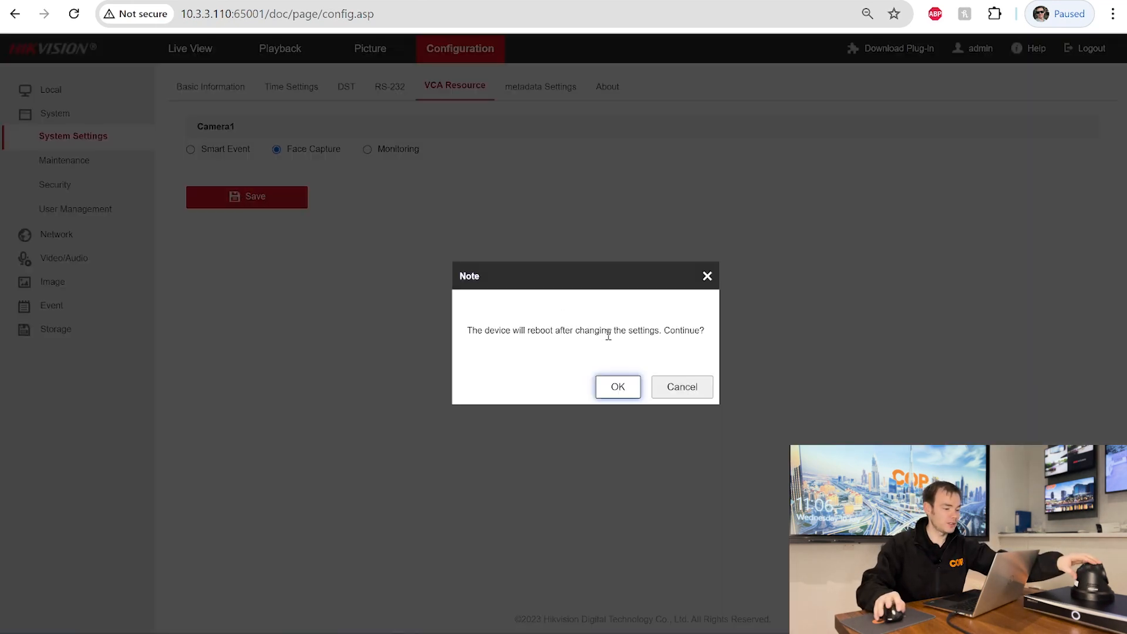
- Accept the reboot, then sign back in to the camera with its user name and password
{"action": "left_click", "coordinate": [621, 383]}
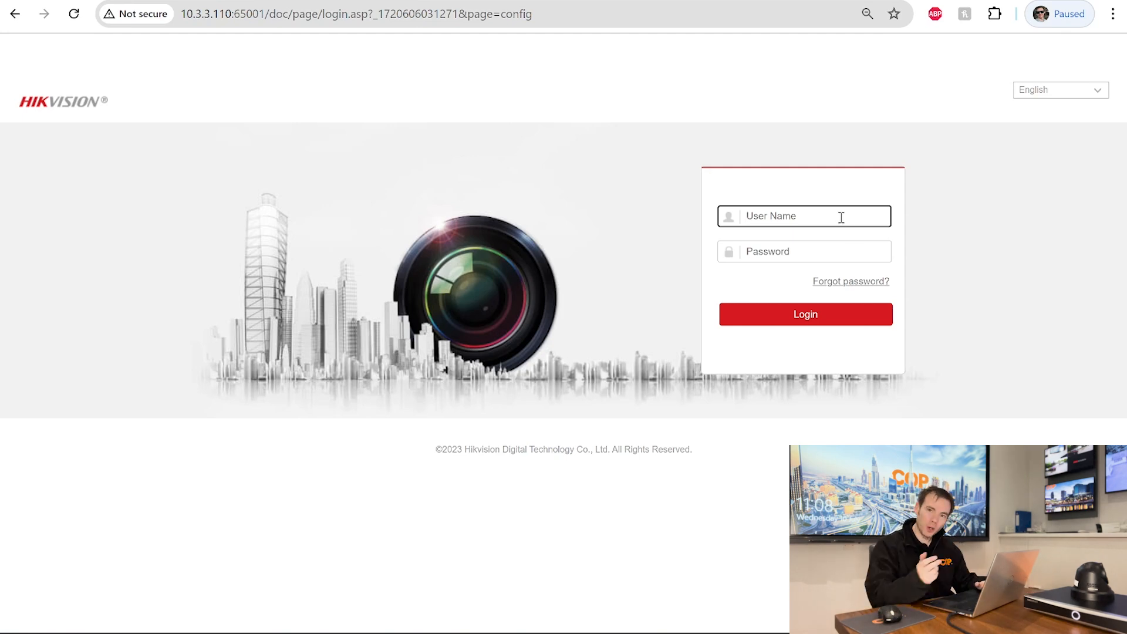
{"action": "type", "text": "admin"}
{"action": "key", "text": "Tab"}
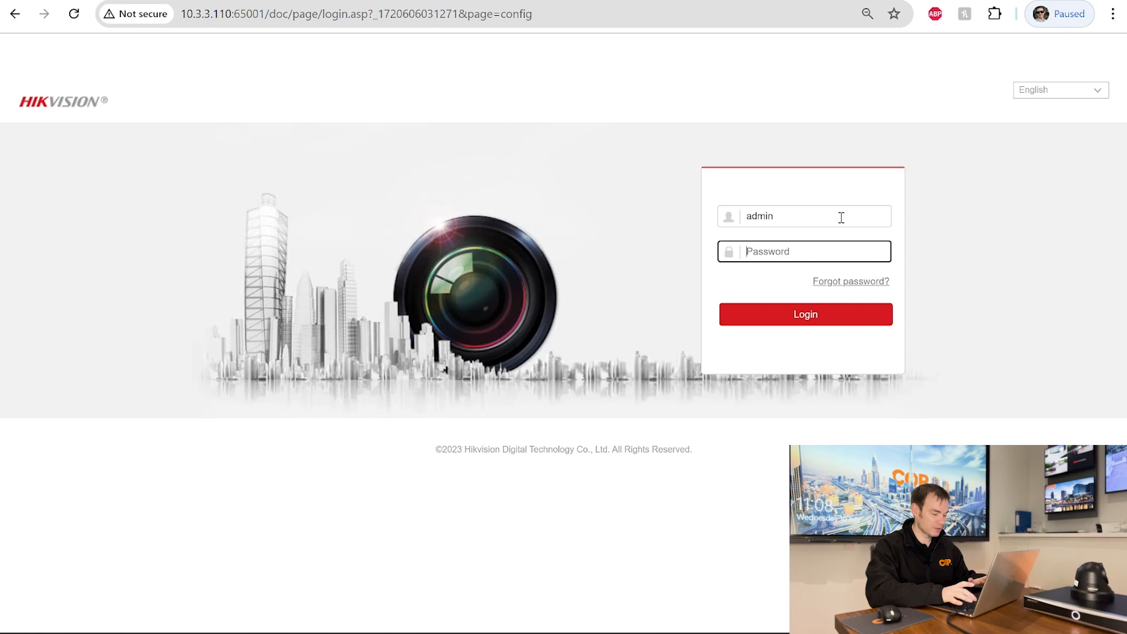
{"action": "type", "text": "••••••••"}
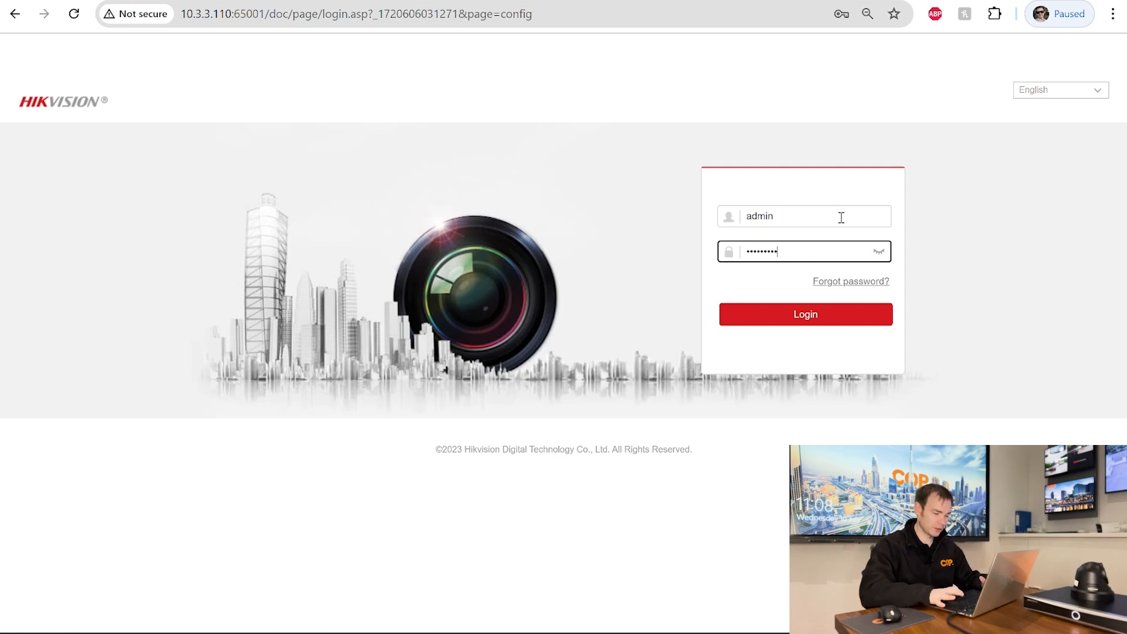
{"action": "left_click", "coordinate": [816, 311]}
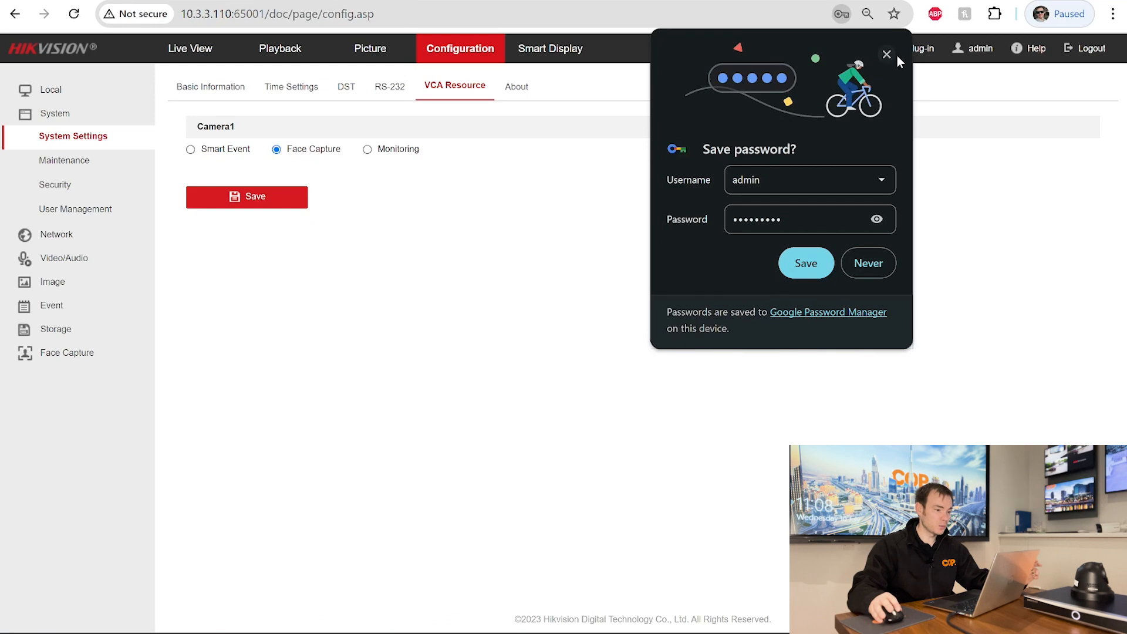
- Dismiss the save-password prompt and open Event > Basic Event > Smart Event
{"action": "left_click", "coordinate": [887, 54]}
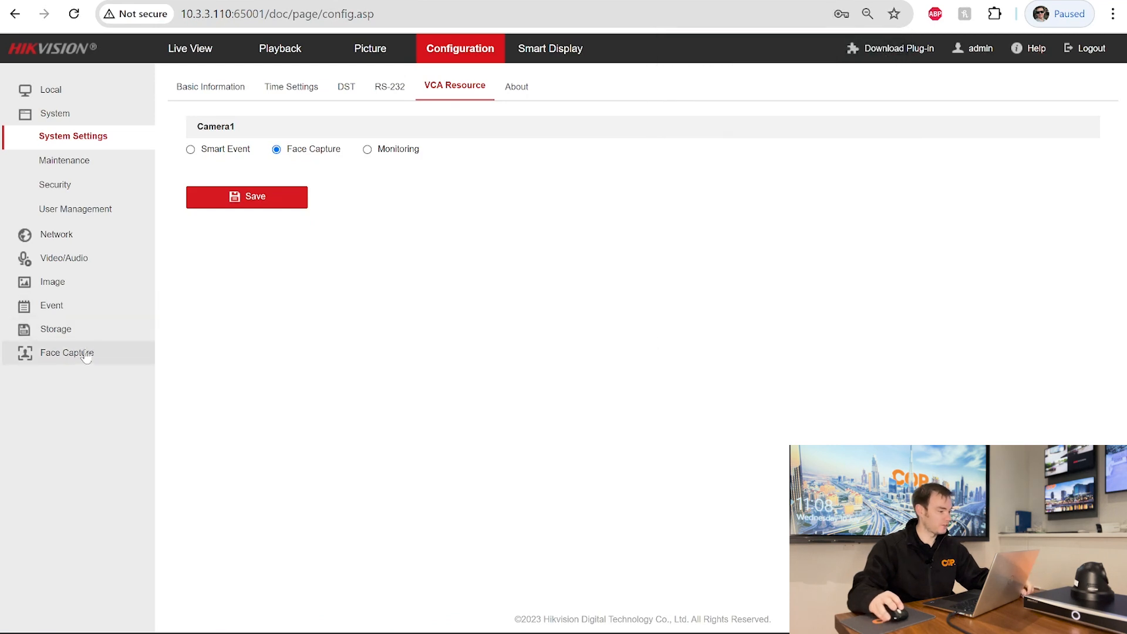
{"action": "left_click", "coordinate": [53, 306]}
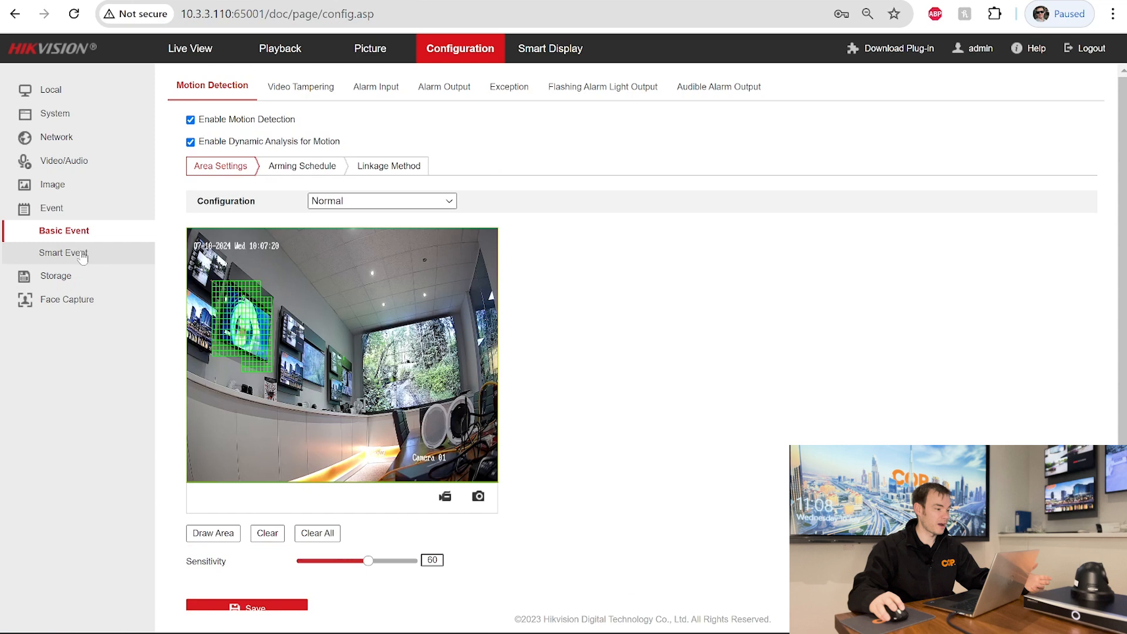
{"action": "left_click", "coordinate": [82, 252]}
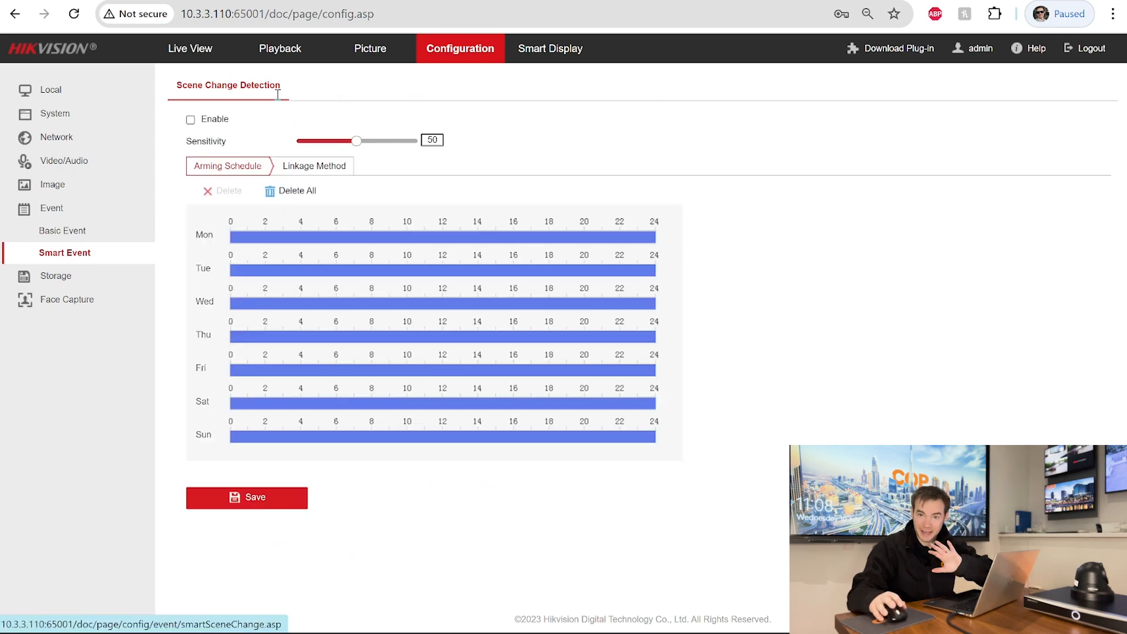
- In Face Capture Overlay & Capture, try the Head, Half-Body and Full-Body presets, then return to Custom
{"action": "left_click", "coordinate": [61, 302]}
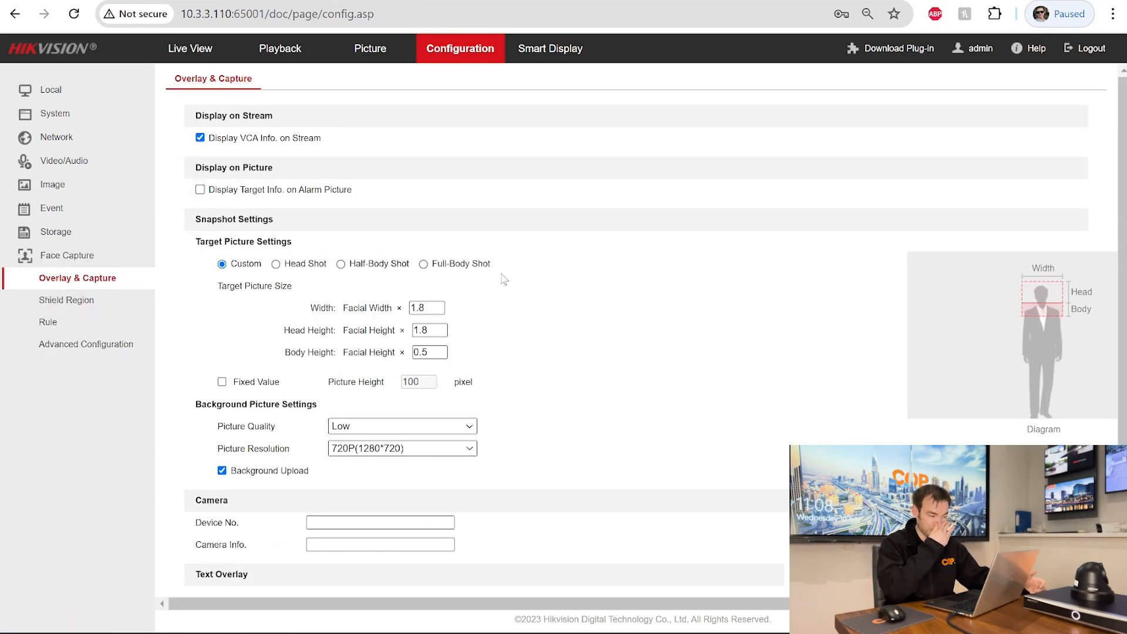
{"action": "scroll", "coordinate": [626, 214], "scroll_direction": "down", "scroll_amount": 2}
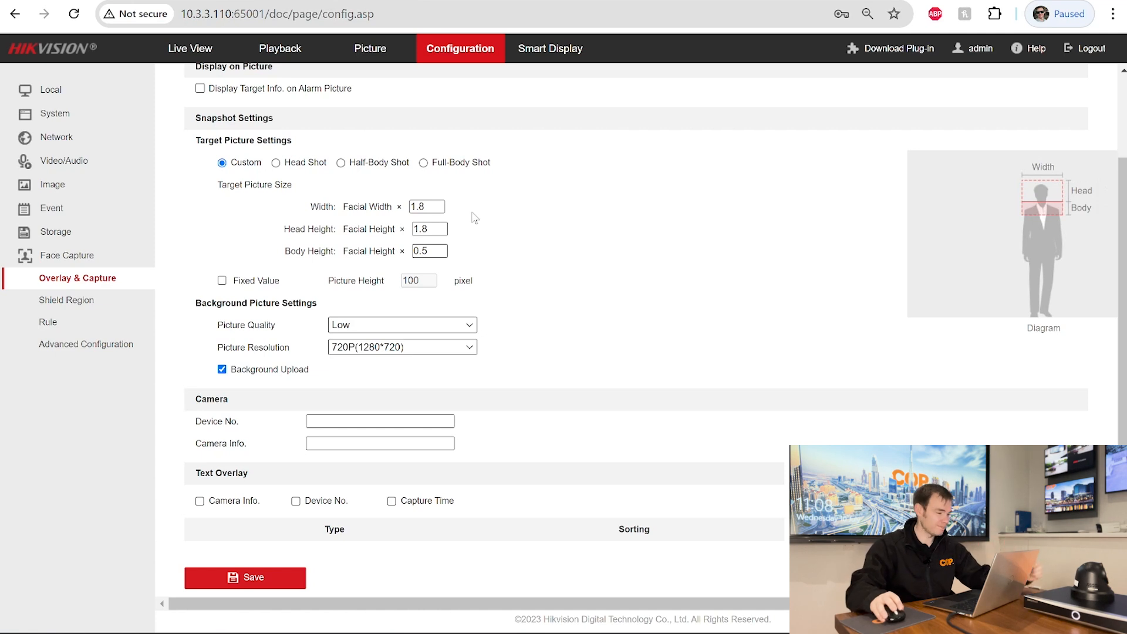
{"action": "scroll", "coordinate": [517, 235], "scroll_direction": "up", "scroll_amount": 2}
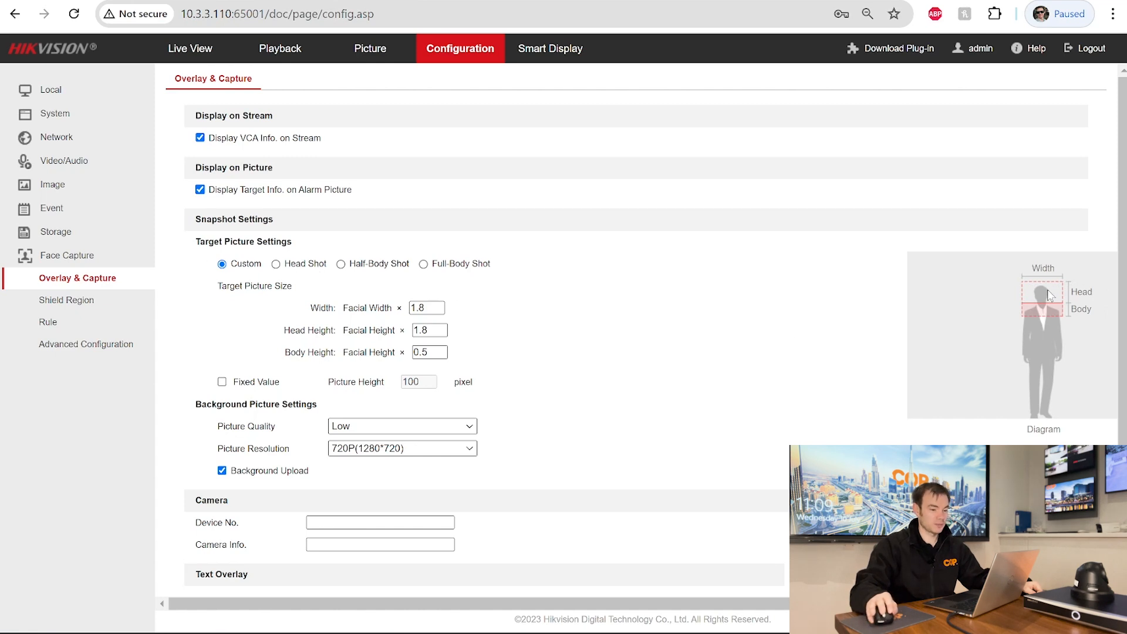
{"action": "left_click", "coordinate": [286, 267]}
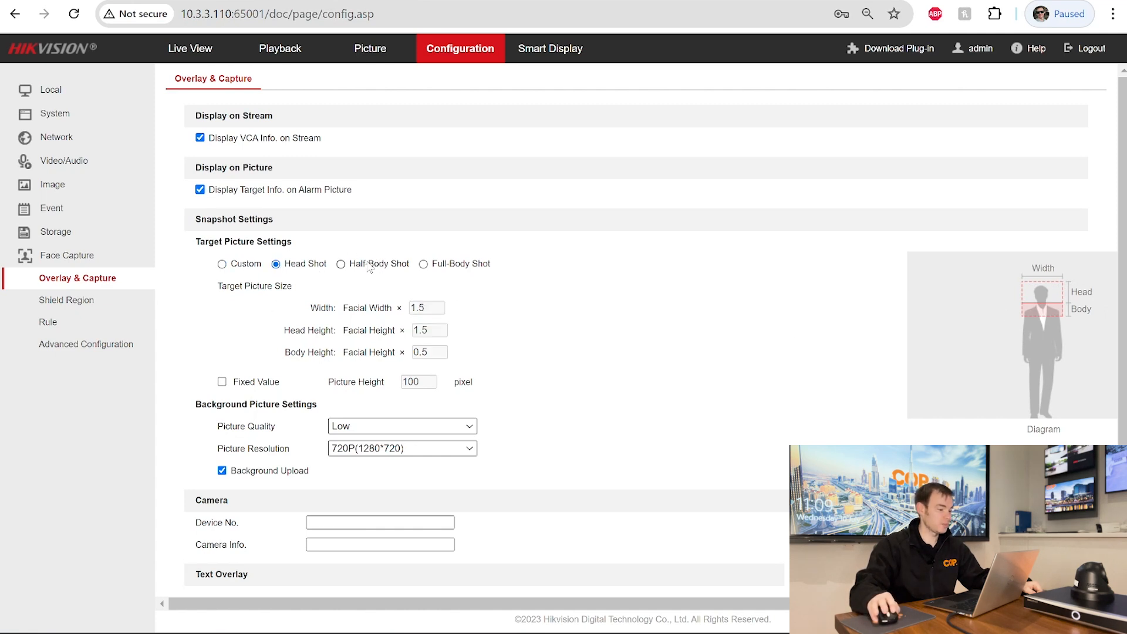
{"action": "left_click", "coordinate": [363, 267]}
{"action": "left_click", "coordinate": [424, 264]}
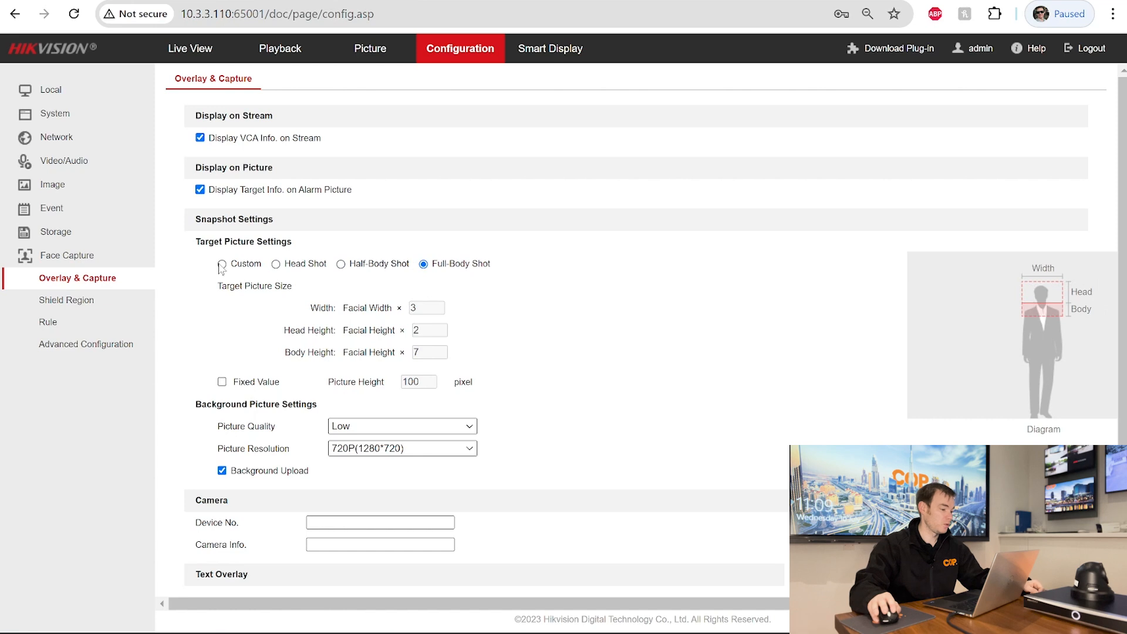
{"action": "left_click", "coordinate": [222, 264]}
- Review the picture quality choices, leaving picture quality at Low
{"action": "scroll", "coordinate": [616, 282], "scroll_direction": "down", "scroll_amount": 2}
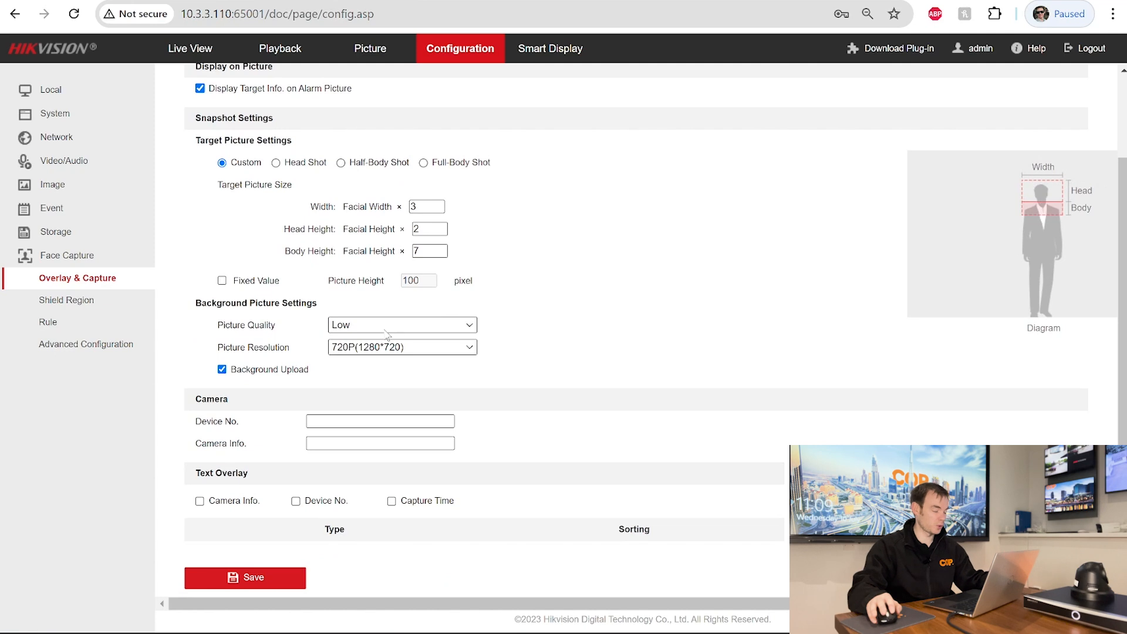
{"action": "left_click", "coordinate": [388, 333]}
{"action": "left_click", "coordinate": [594, 329]}
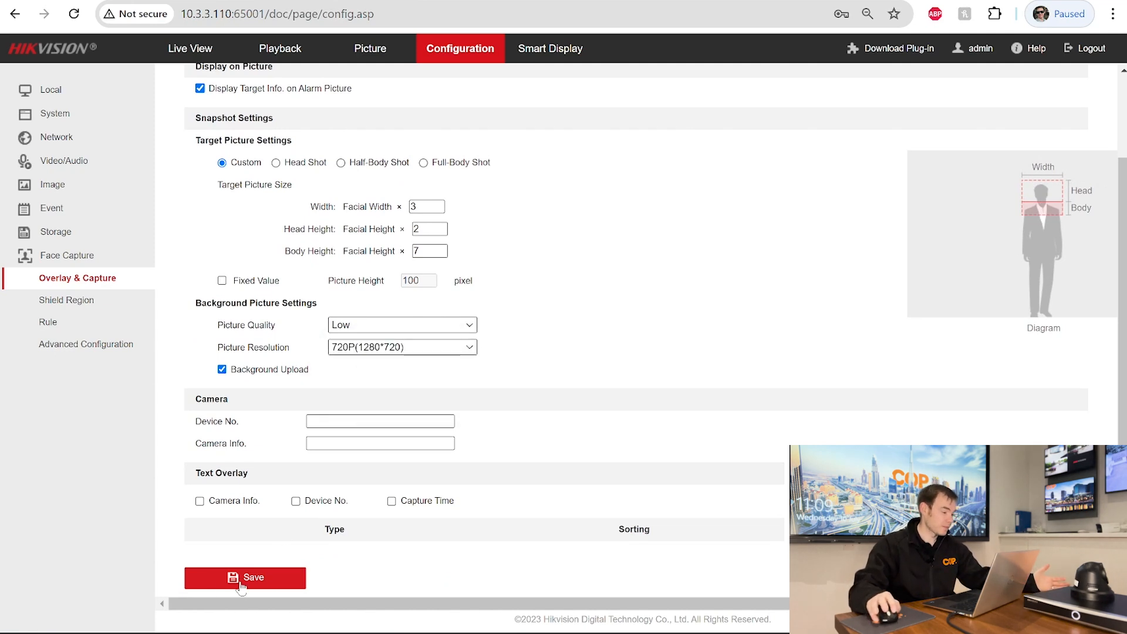
{"action": "left_click", "coordinate": [66, 300]}
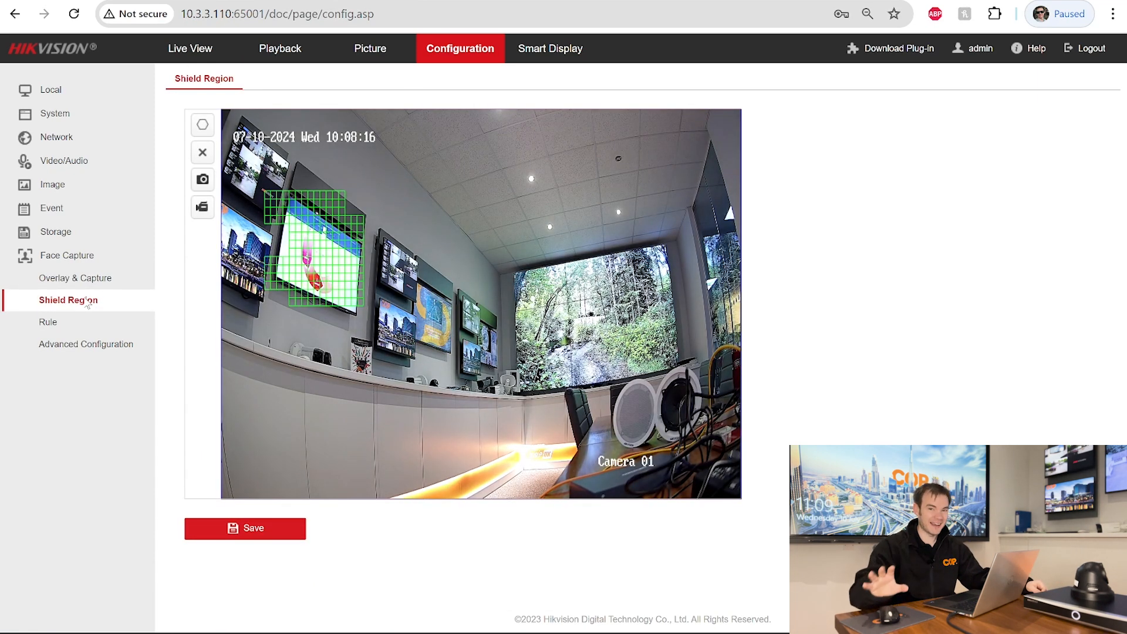
- Set the face capture rule's Min. Pupil Distance to 40, testing the draw-IPD tool on the video
{"action": "left_click", "coordinate": [48, 324]}
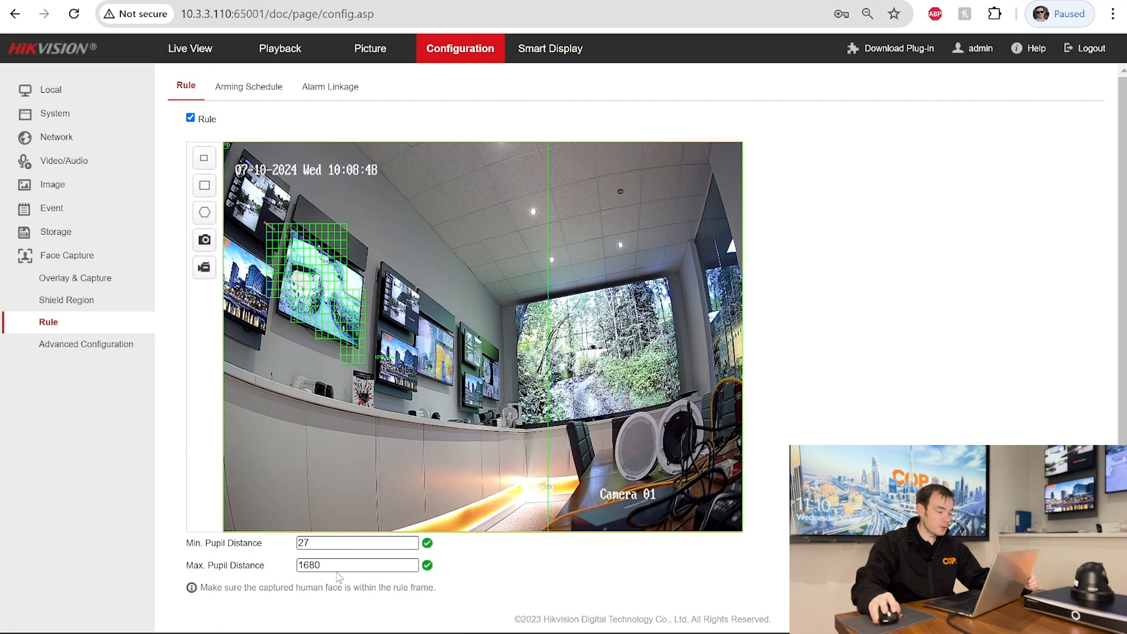
{"action": "left_click_drag", "start_coordinate": [319, 548], "coordinate": [291, 550]}
{"action": "type", "text": "40"}
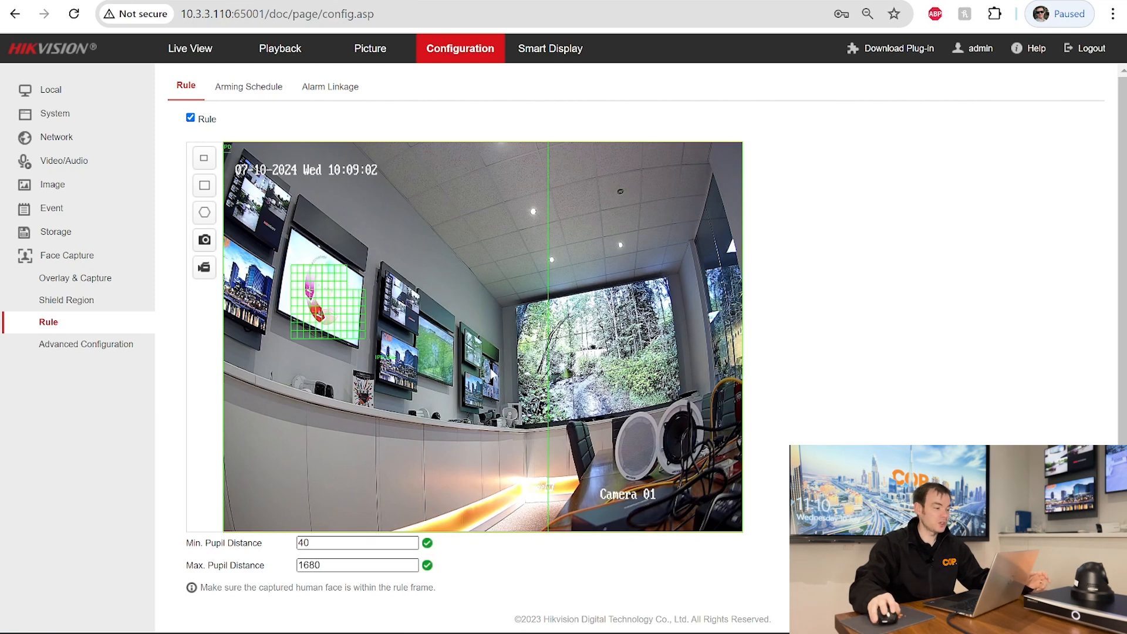
{"action": "left_click", "coordinate": [208, 161]}
{"action": "left_click_drag", "start_coordinate": [455, 357], "coordinate": [476, 375]}
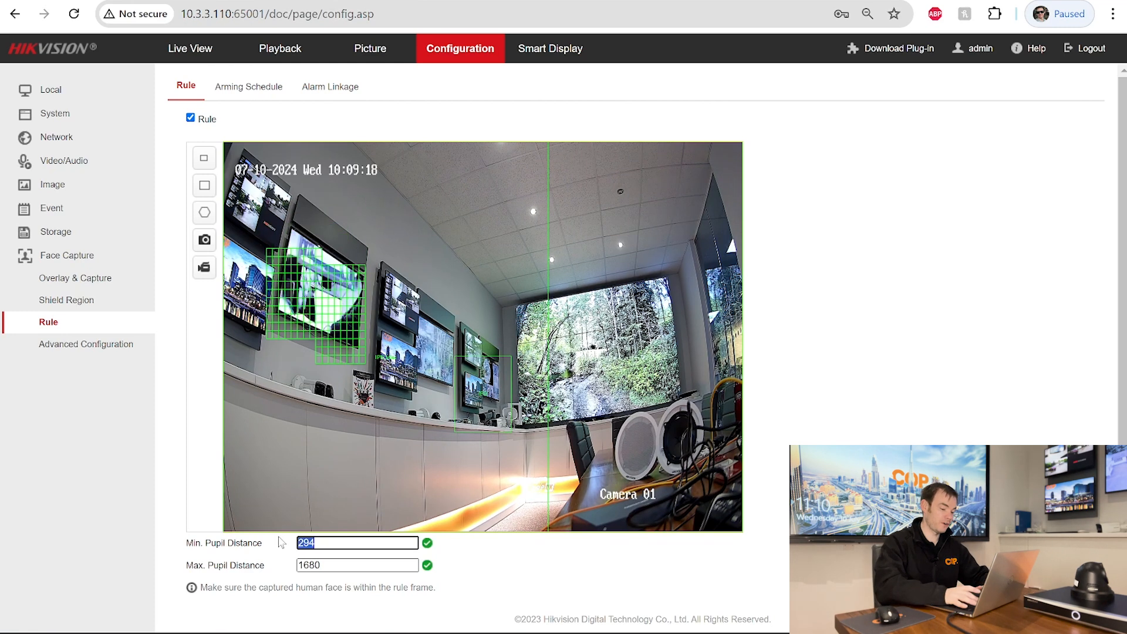
{"action": "type", "text": "40"}
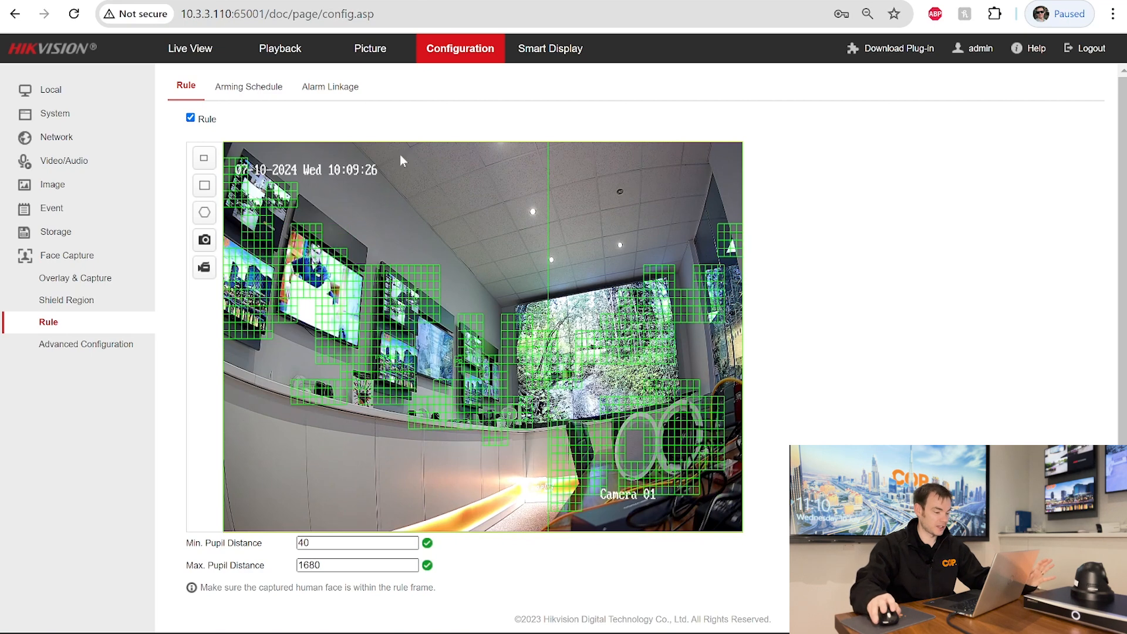
{"action": "scroll", "coordinate": [902, 401], "scroll_direction": "down", "scroll_amount": 1}
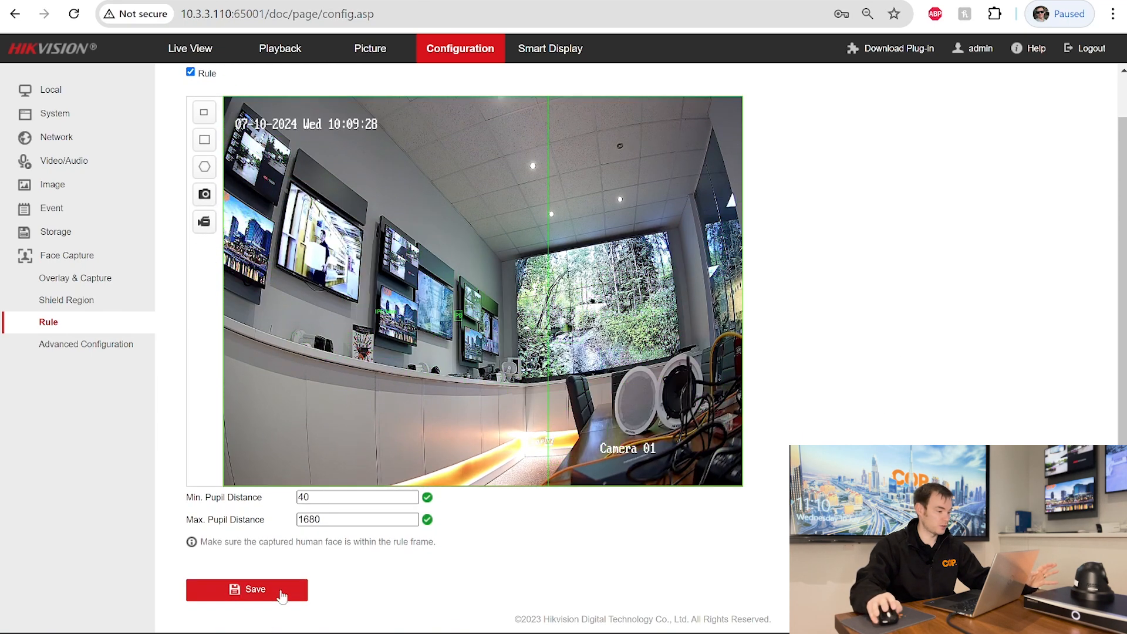
- Untick Enable Dynamic Analysis for Motion in Basic Event, then return to Face Capture Rule
{"action": "left_click", "coordinate": [65, 215]}
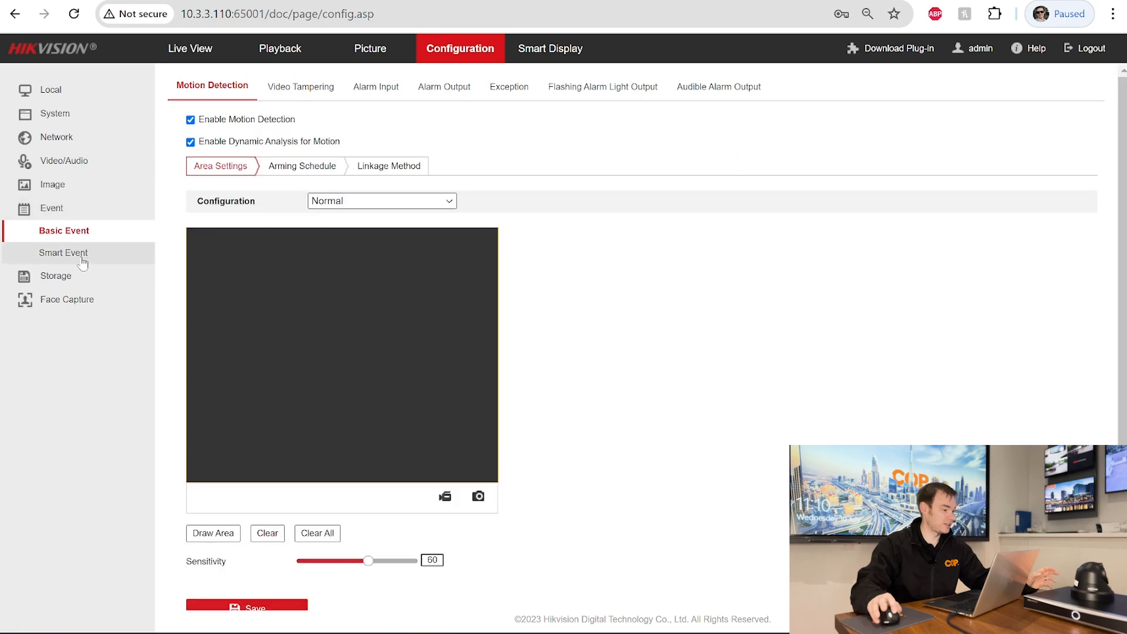
{"action": "left_click", "coordinate": [191, 142]}
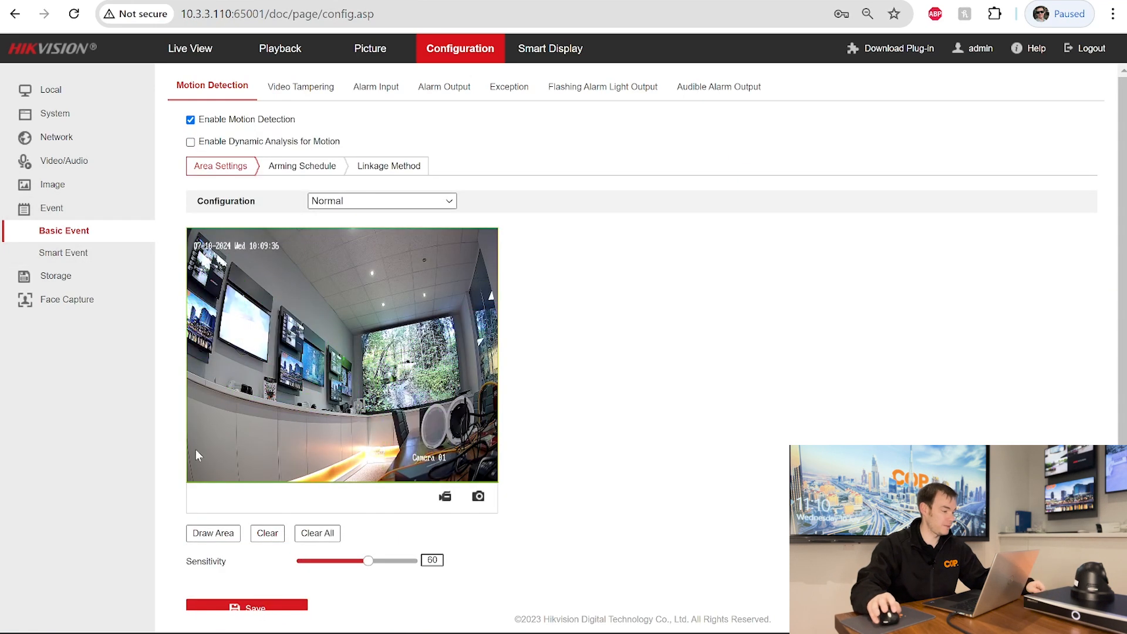
{"action": "left_click", "coordinate": [95, 308]}
{"action": "left_click", "coordinate": [49, 322]}
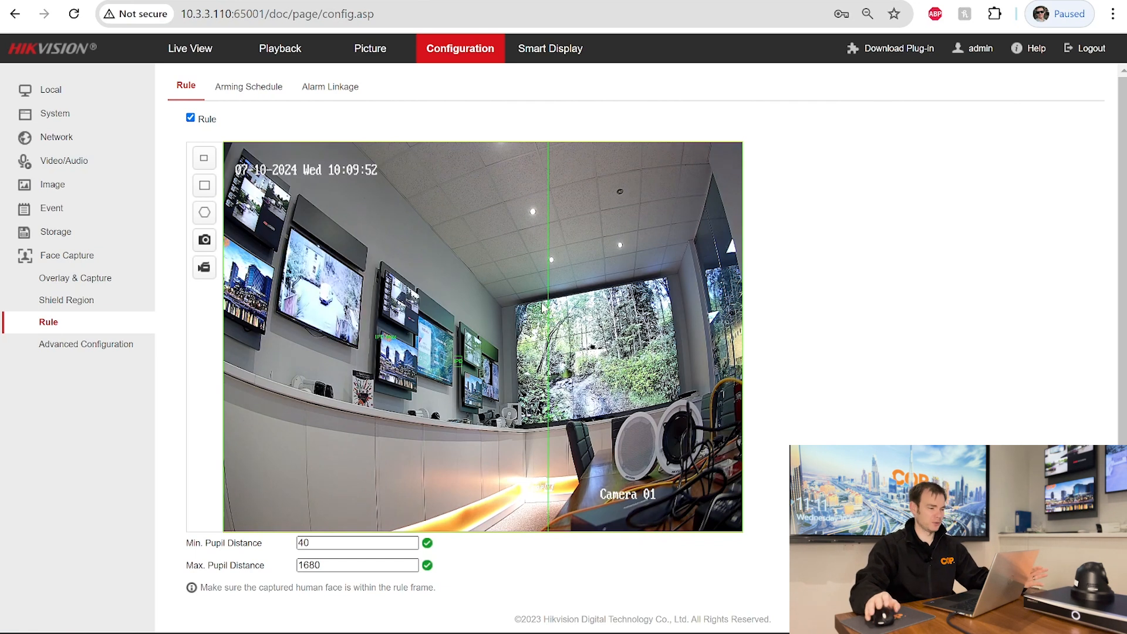
- Enter 414 as Max. Pupil Distance, then enlarge its green box and move it right and down (ending at 479)
{"action": "left_click", "coordinate": [334, 564]}
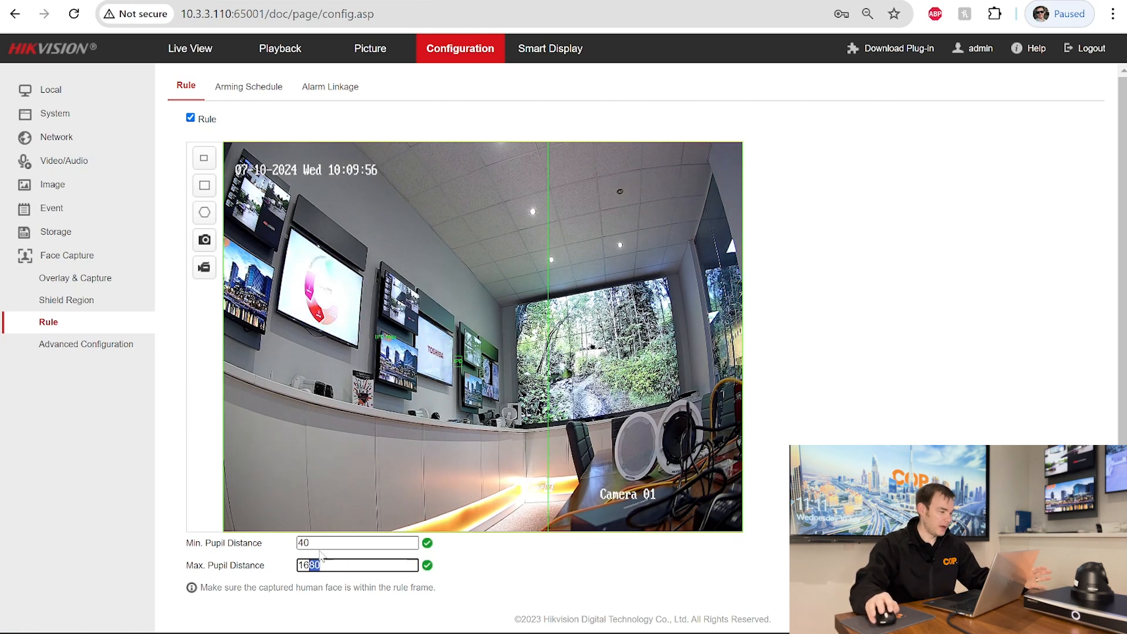
{"action": "key", "text": "BackSpace"}
{"action": "key", "text": "BackSpace"}
{"action": "key", "text": "BackSpace"}
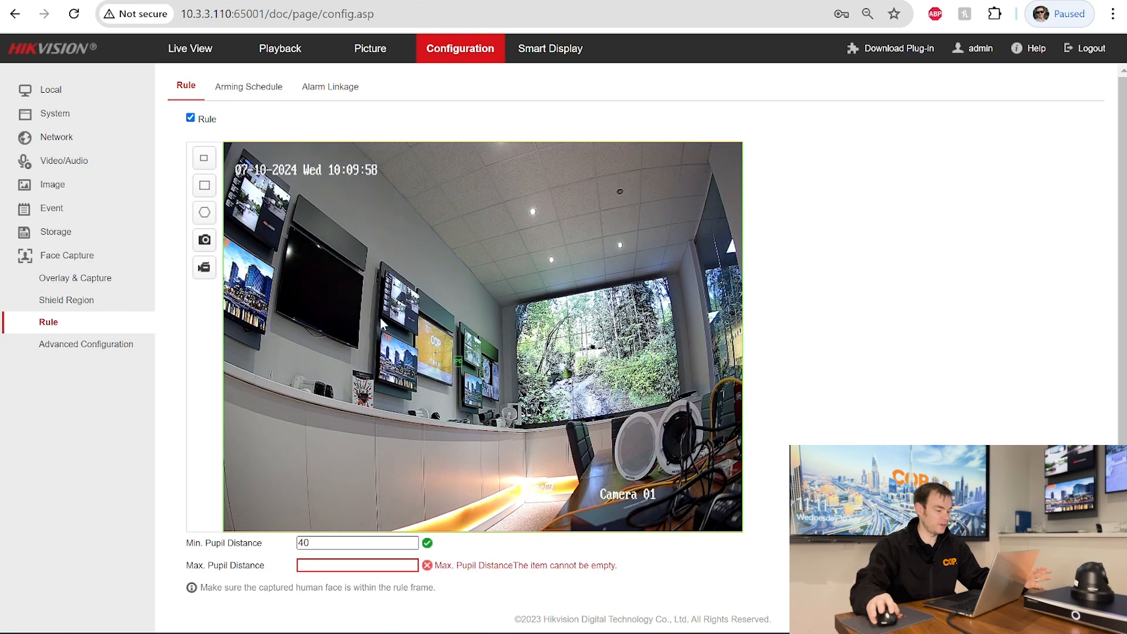
{"action": "type", "text": "414"}
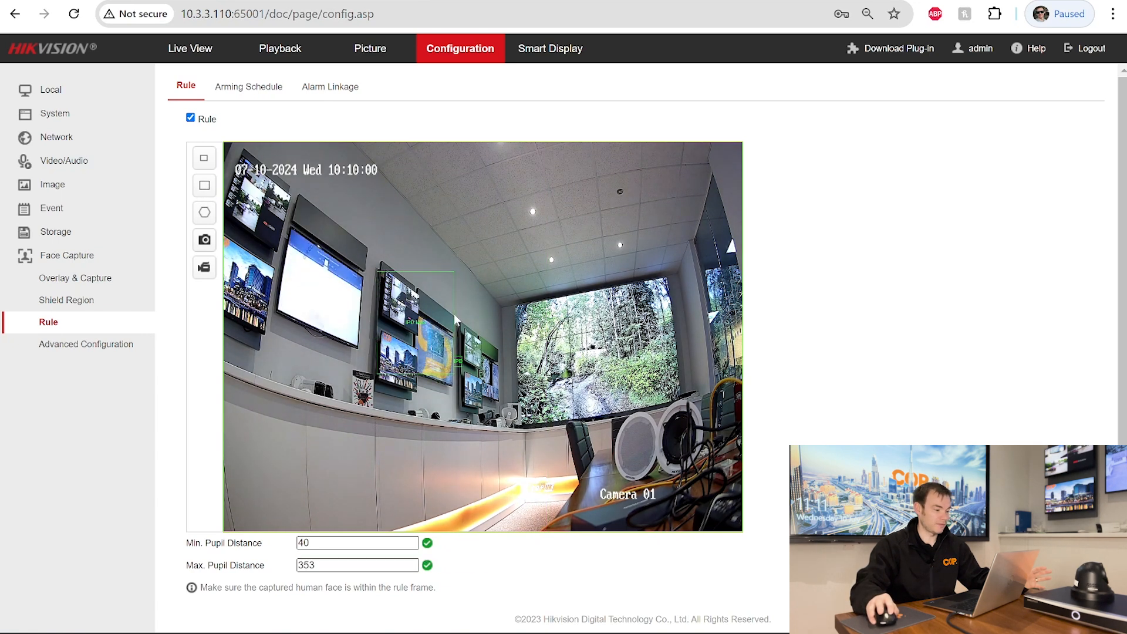
{"action": "left_click_drag", "start_coordinate": [460, 323], "coordinate": [471, 333]}
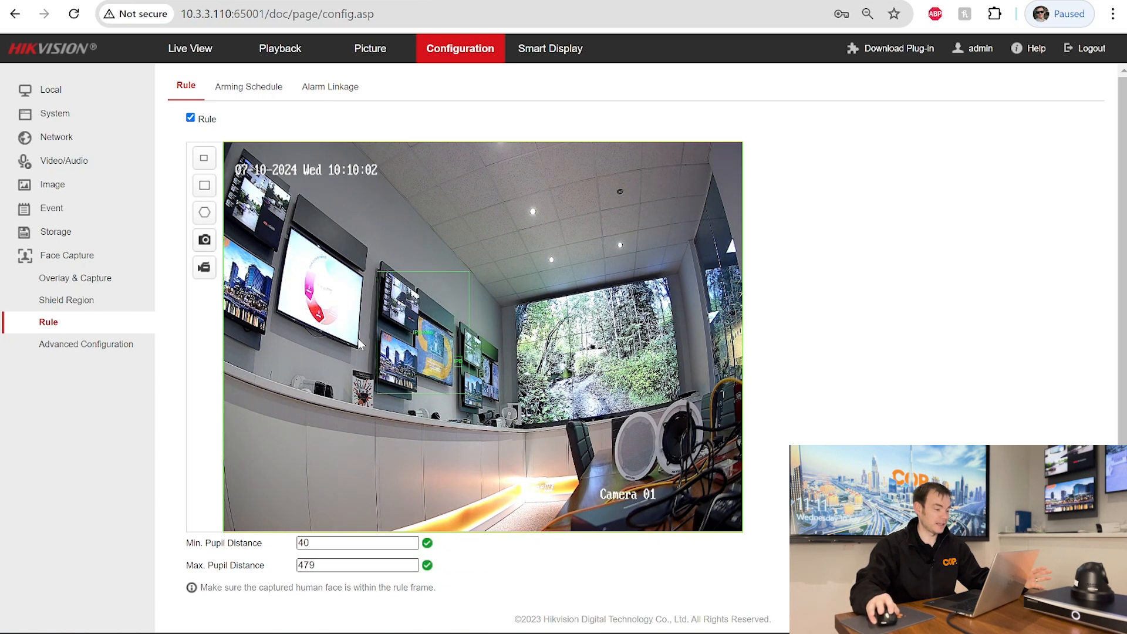
{"action": "left_click", "coordinate": [426, 336]}
{"action": "left_click_drag", "start_coordinate": [426, 335], "coordinate": [476, 346]}
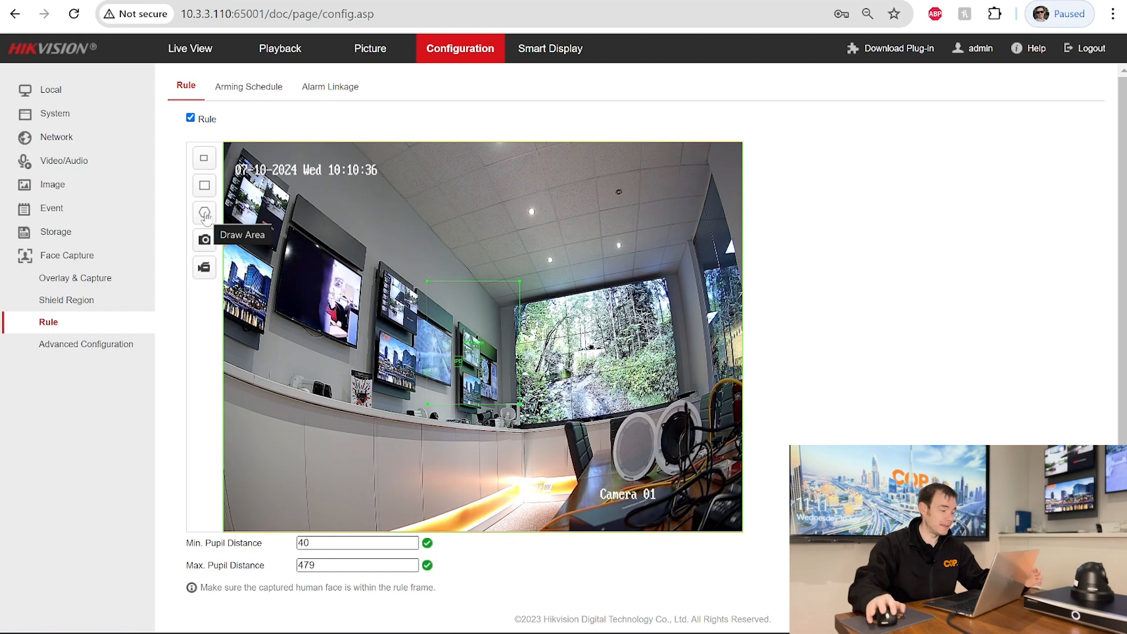
- Draw a four-corner rule area over the centre of the room on the live video
{"action": "left_click", "coordinate": [205, 218]}
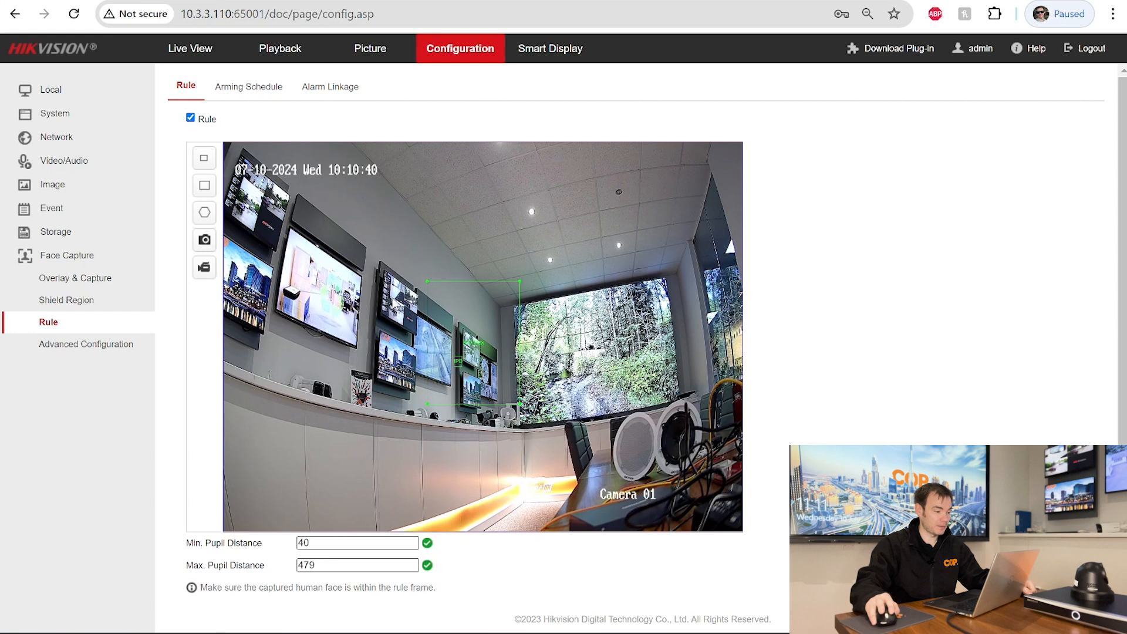
{"action": "left_click", "coordinate": [384, 265]}
{"action": "left_click", "coordinate": [566, 280]}
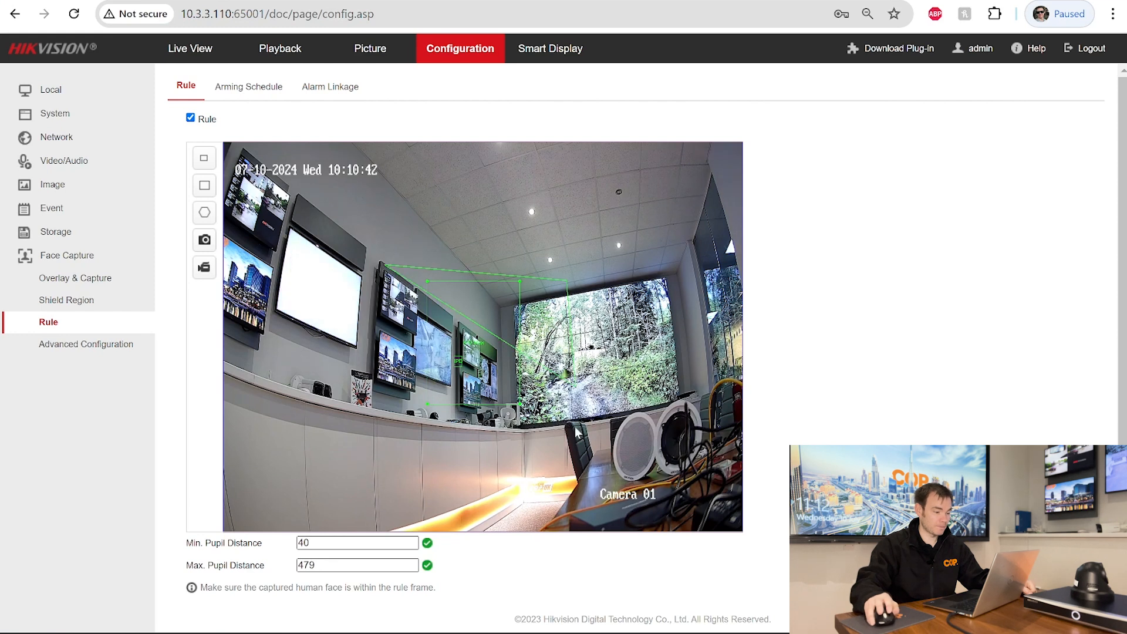
{"action": "left_click", "coordinate": [569, 503]}
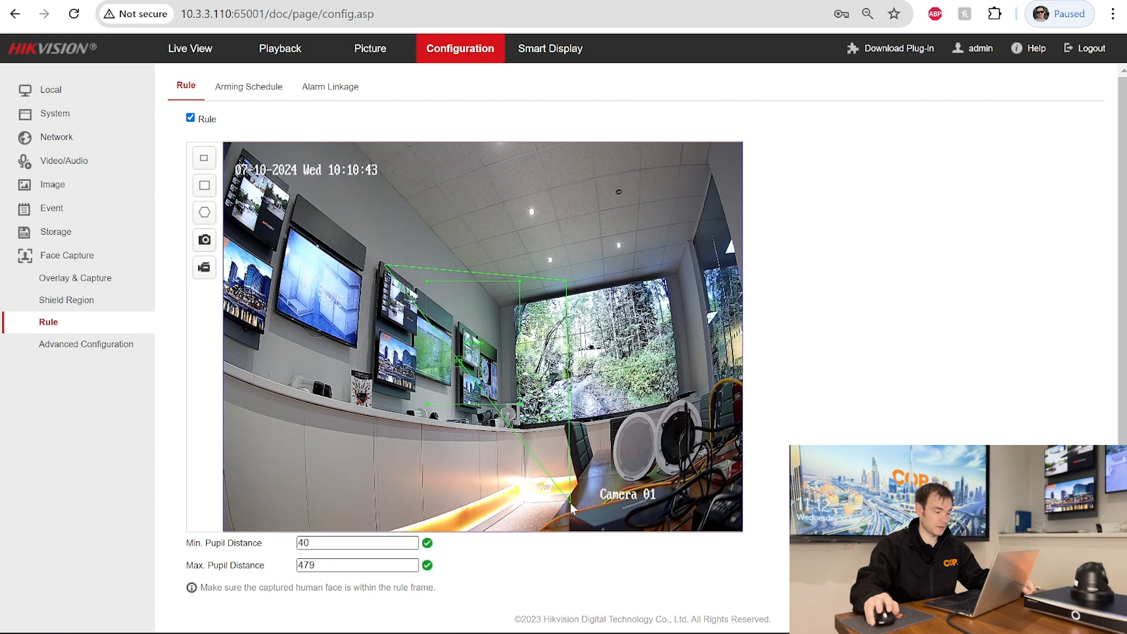
{"action": "left_click", "coordinate": [373, 522]}
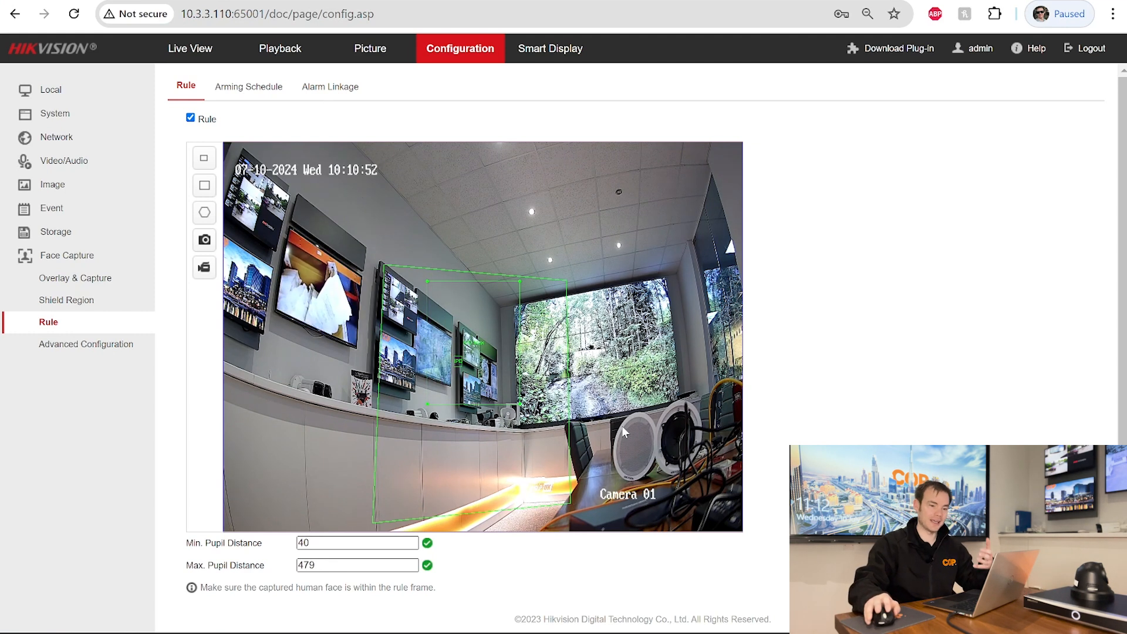
{"action": "scroll", "coordinate": [553, 578], "scroll_direction": "down", "scroll_amount": 1}
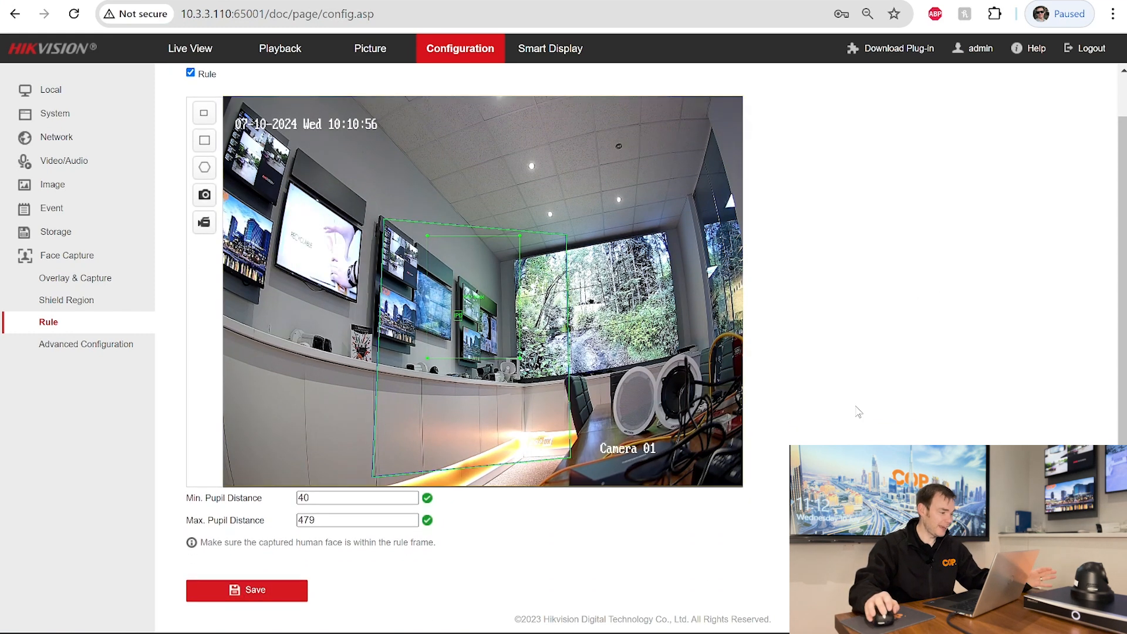
{"action": "scroll", "coordinate": [858, 410], "scroll_direction": "up", "scroll_amount": 1}
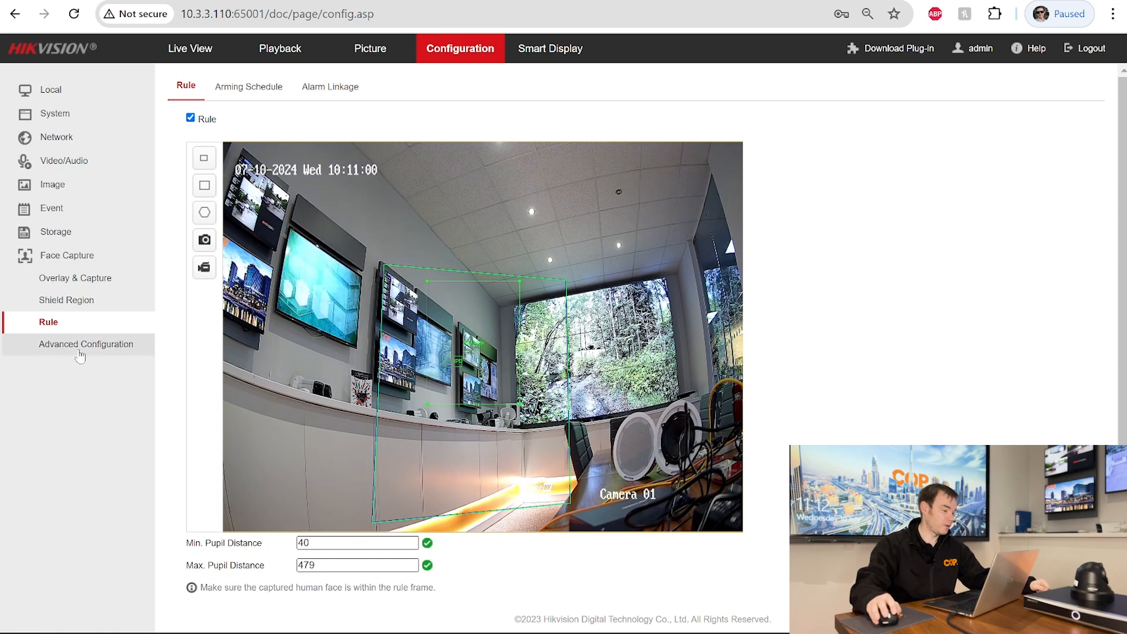
- Tick Upload Feature in the Face Capture Advanced Configuration
{"action": "left_click", "coordinate": [80, 354]}
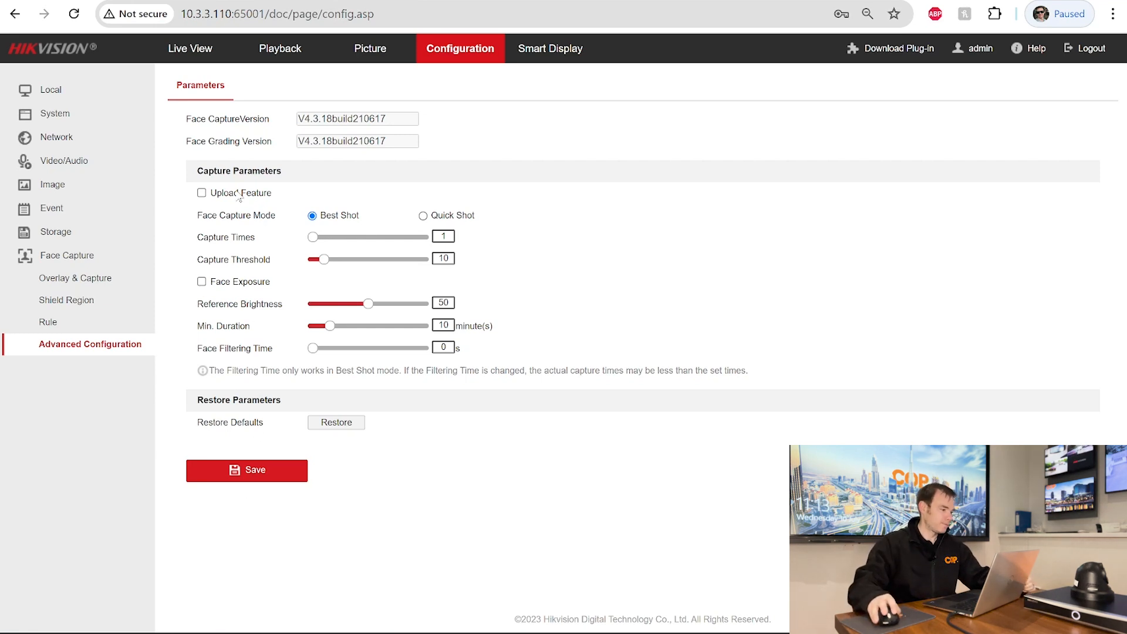
{"action": "left_click", "coordinate": [209, 192]}
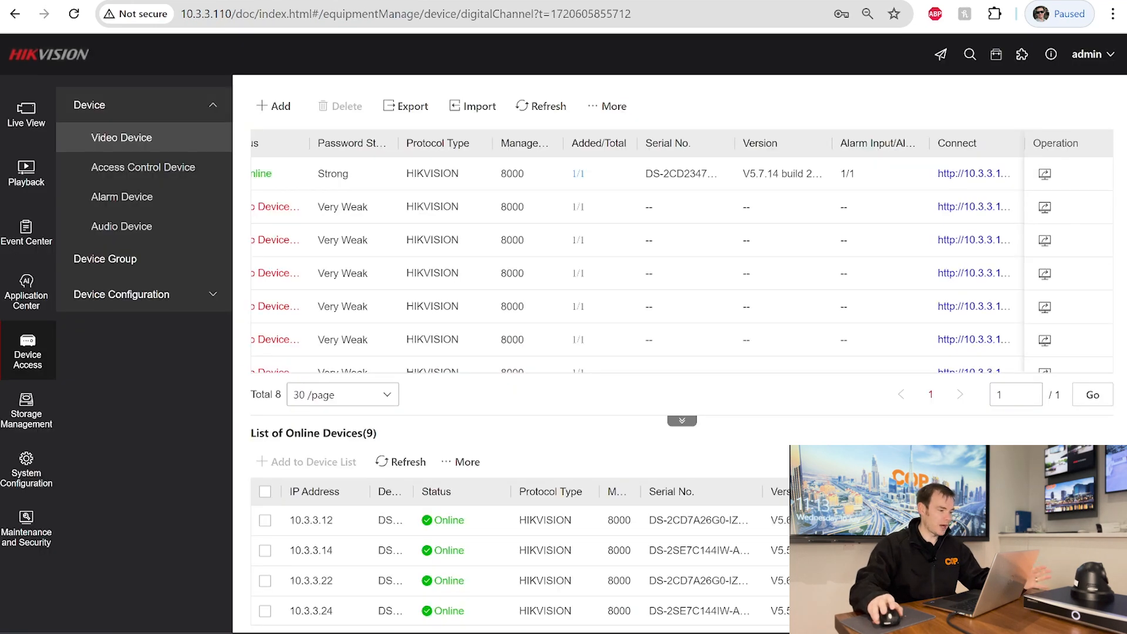
- Check that the NVR's VCA Engine Configuration runs Facial Recognition
{"action": "left_click_drag", "start_coordinate": [510, 377], "coordinate": [248, 364]}
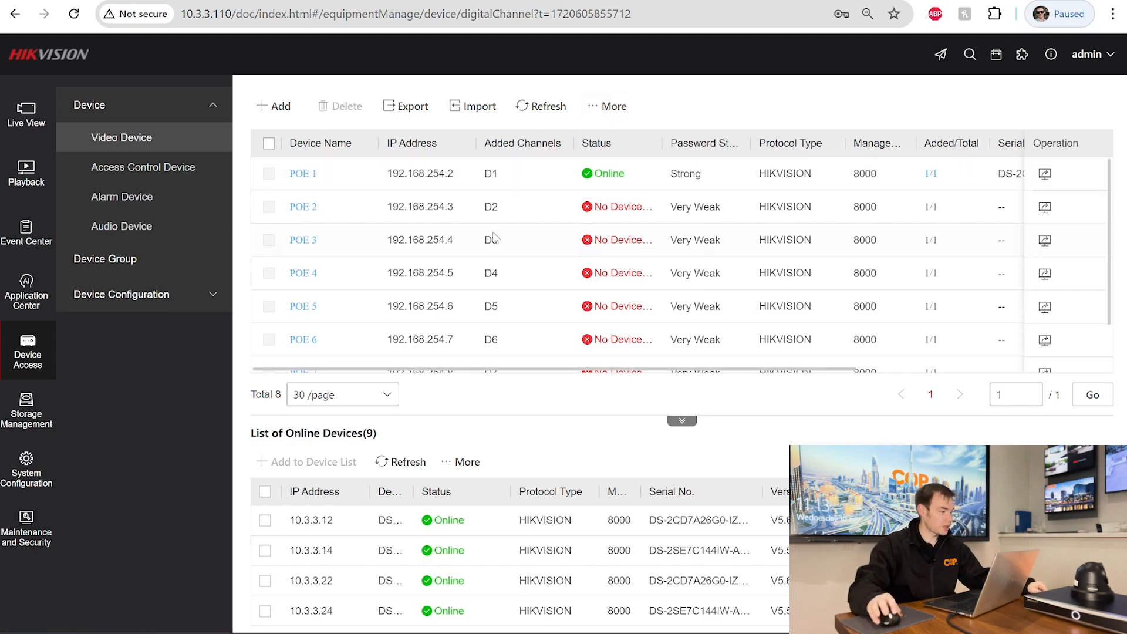
{"action": "left_click", "coordinate": [25, 244]}
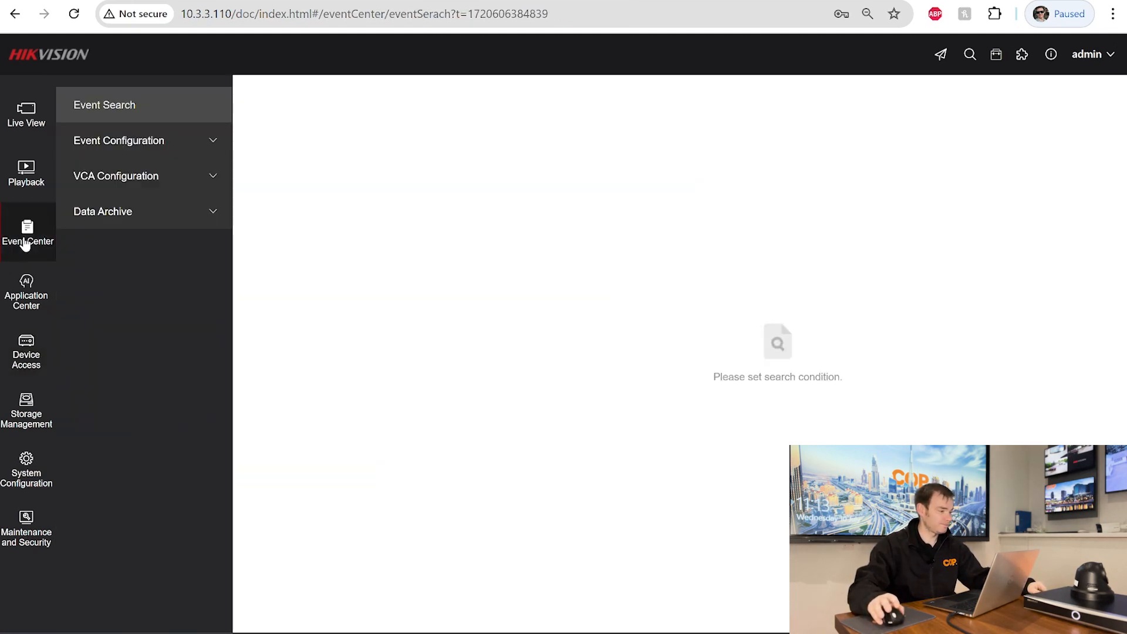
{"action": "left_click", "coordinate": [167, 179]}
{"action": "left_click", "coordinate": [149, 213]}
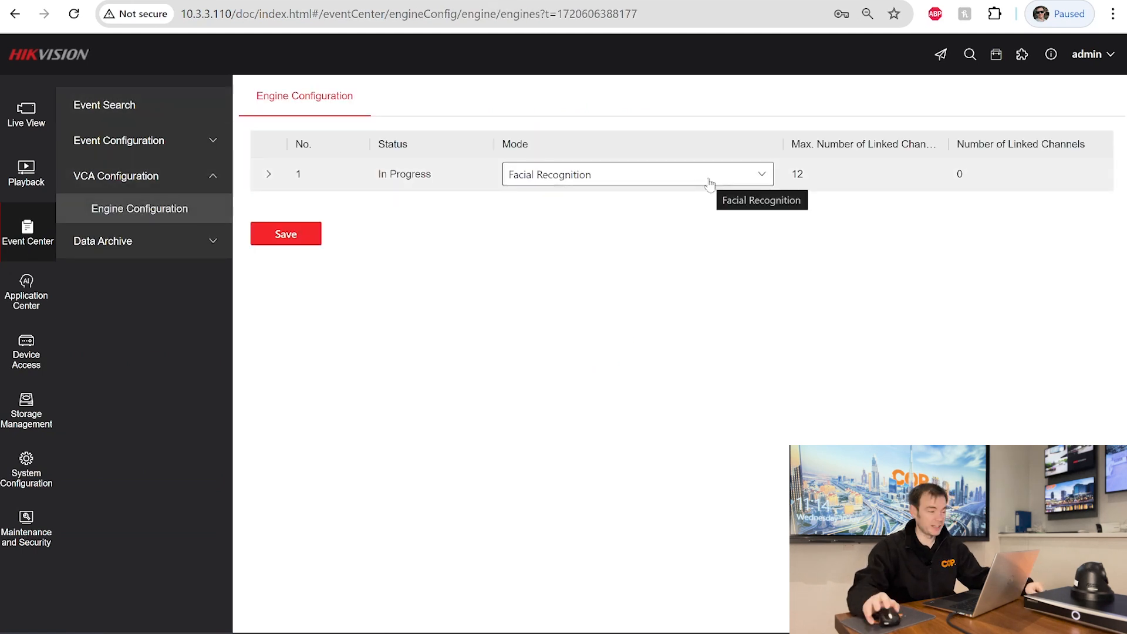
- Show the Target Event settings for Camera 01 in Event Configuration
{"action": "left_click", "coordinate": [118, 149]}
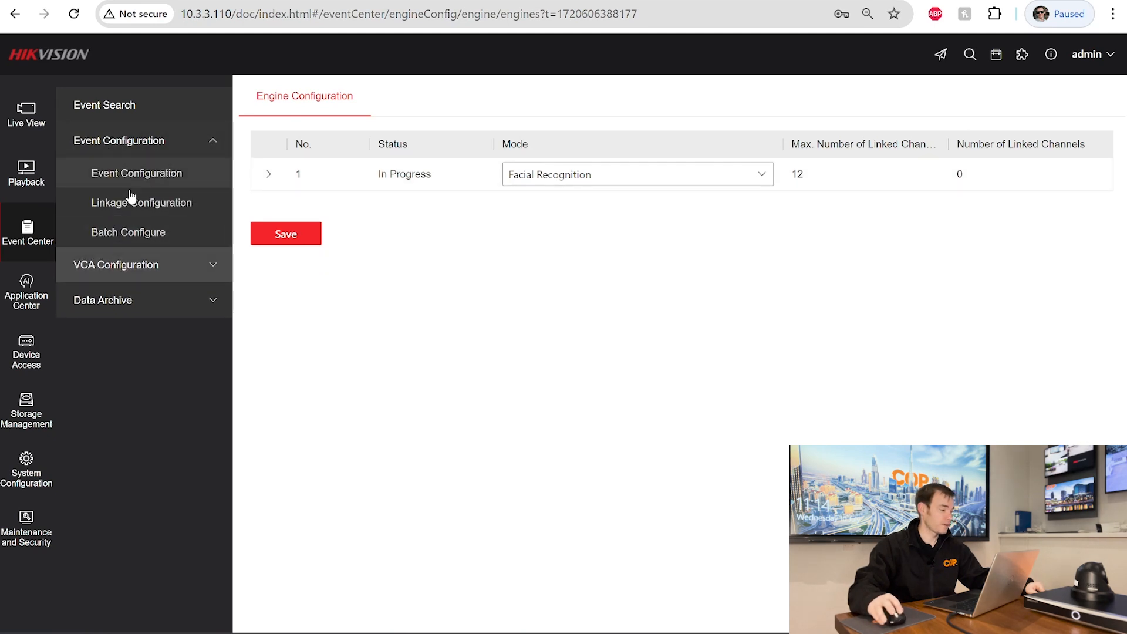
{"action": "left_click", "coordinate": [151, 184]}
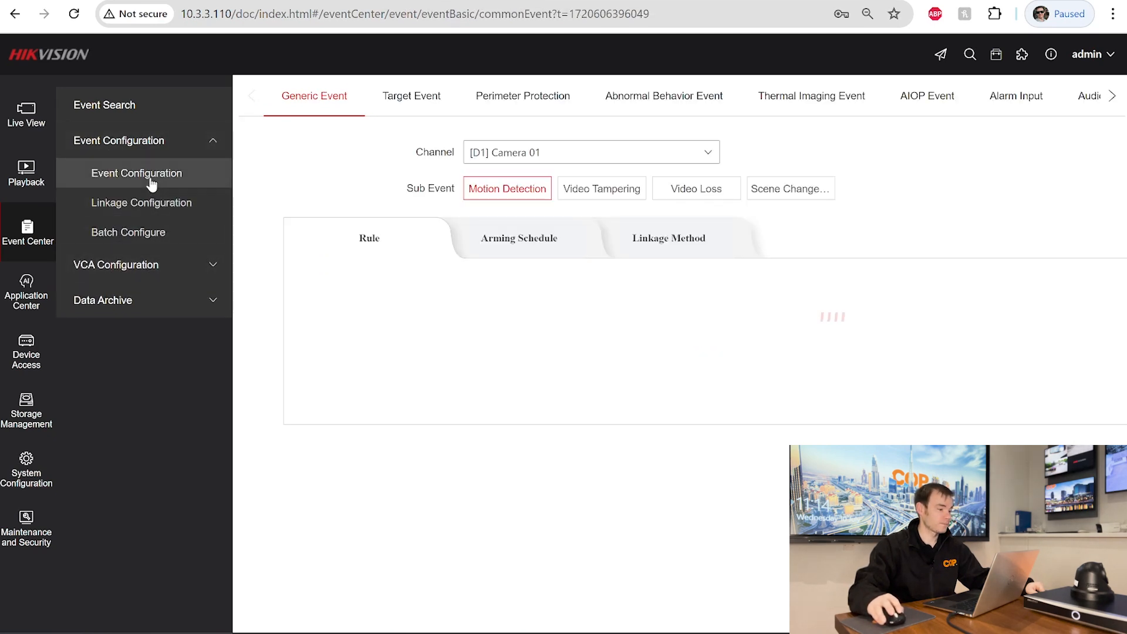
{"action": "left_click", "coordinate": [426, 102]}
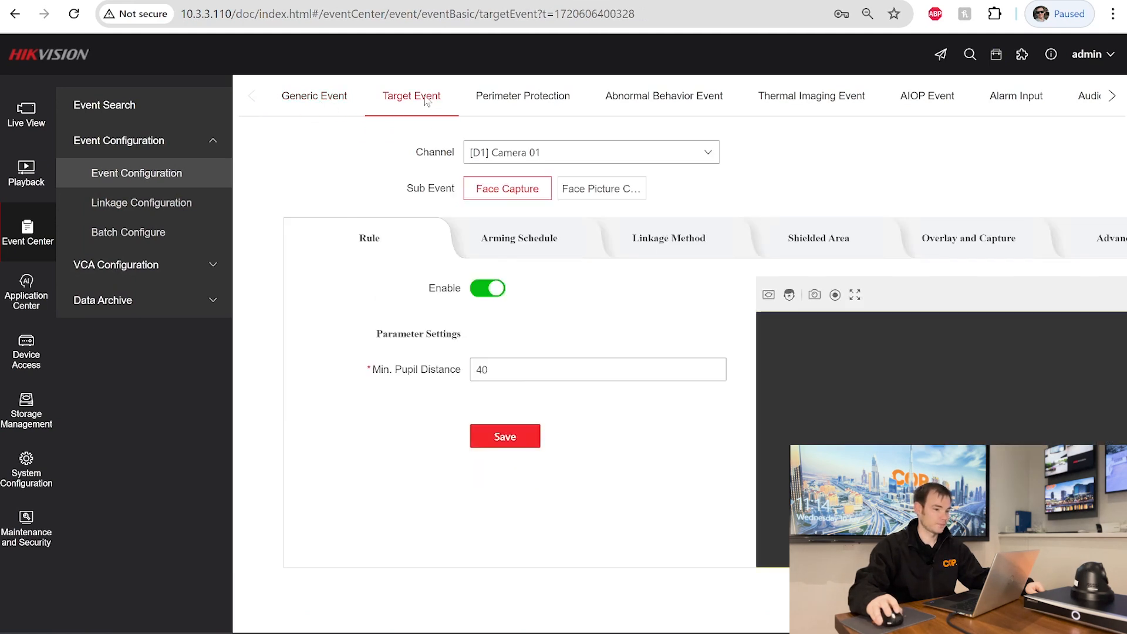
- Zoom the Chrome page out to 80% from the three-dot menu
{"action": "left_click", "coordinate": [1111, 13]}
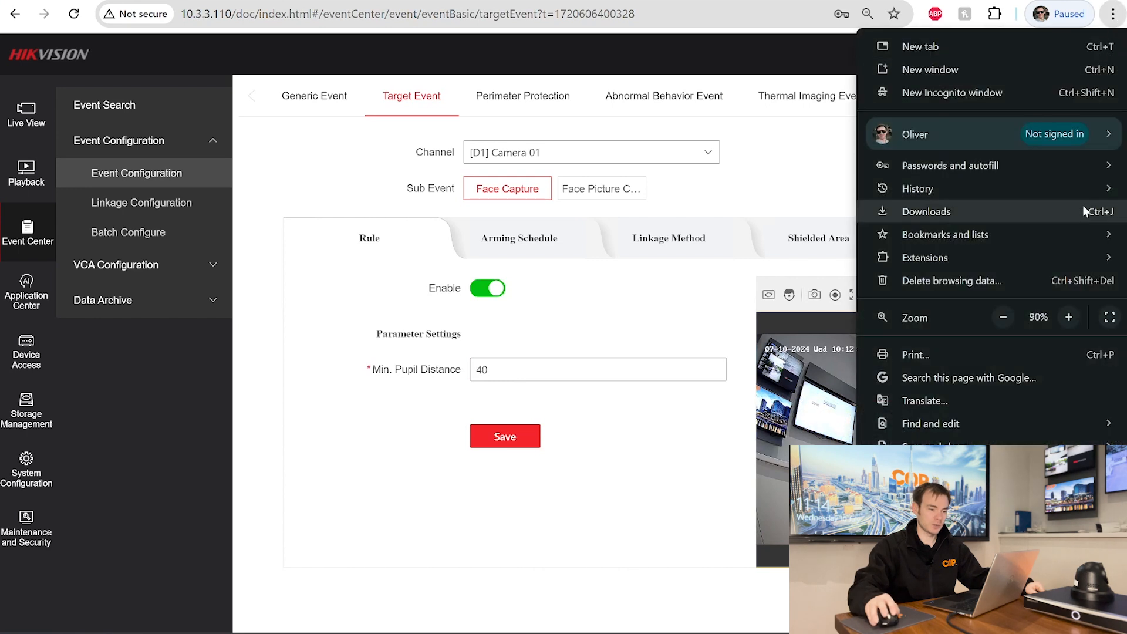
{"action": "left_click", "coordinate": [1003, 317]}
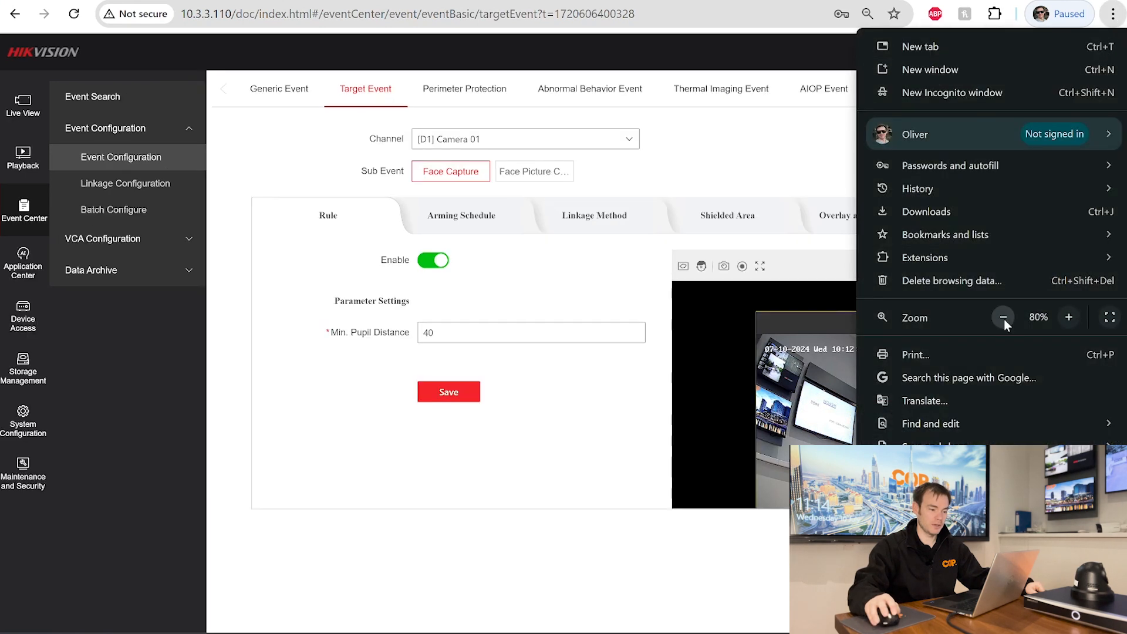
{"action": "left_click", "coordinate": [702, 557]}
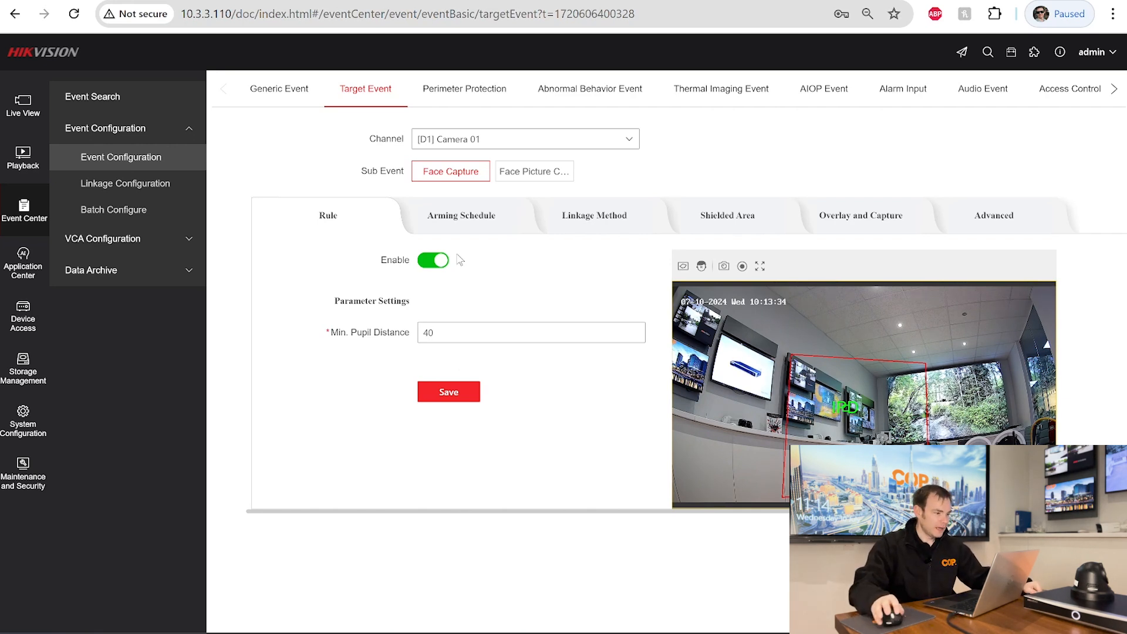
{"action": "left_click", "coordinate": [453, 227]}
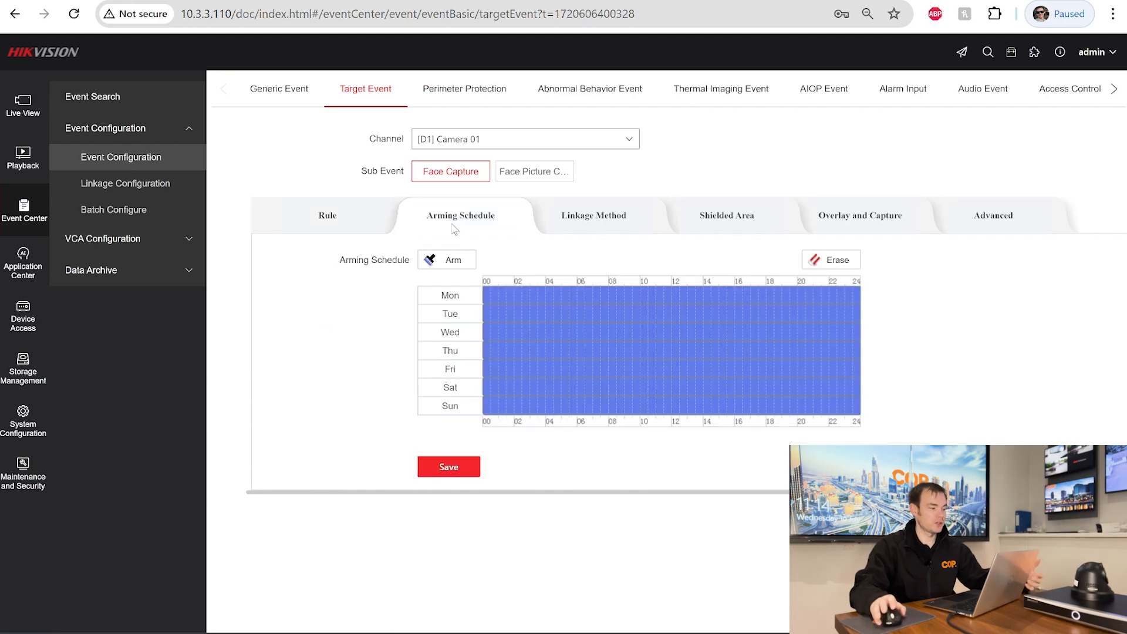
{"action": "left_click", "coordinate": [607, 221]}
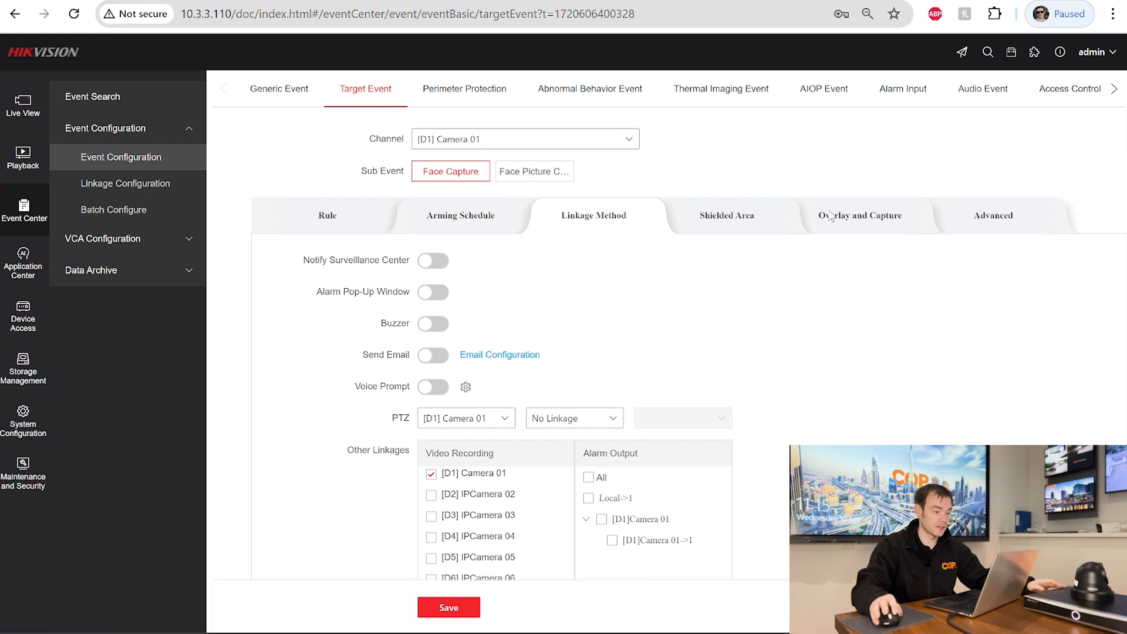
{"action": "left_click", "coordinate": [771, 227]}
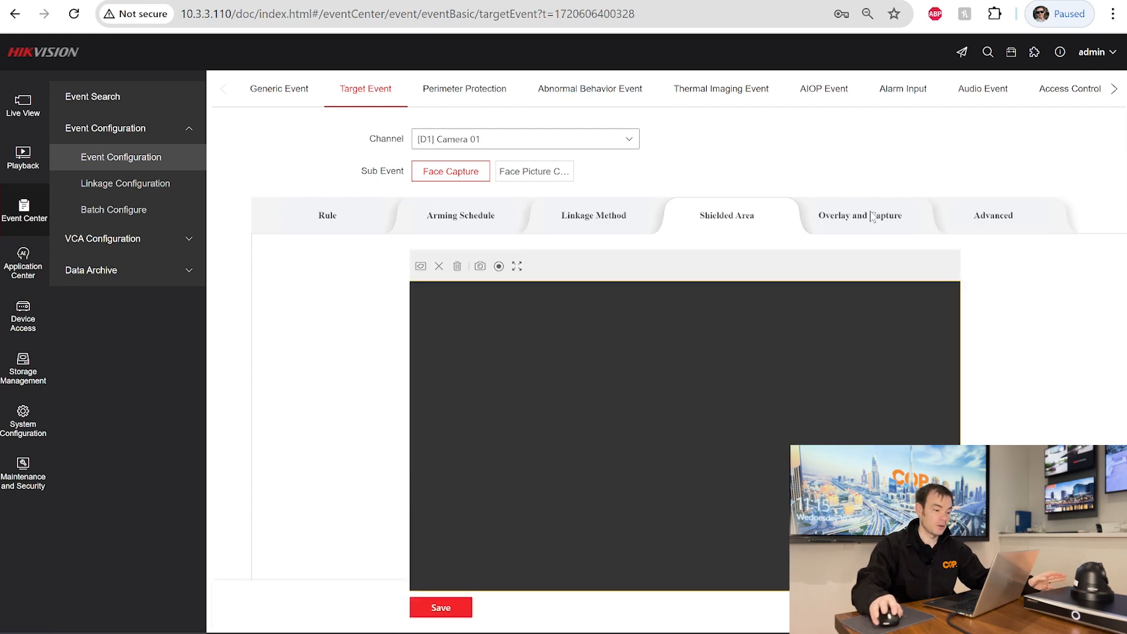
{"action": "left_click", "coordinate": [872, 217]}
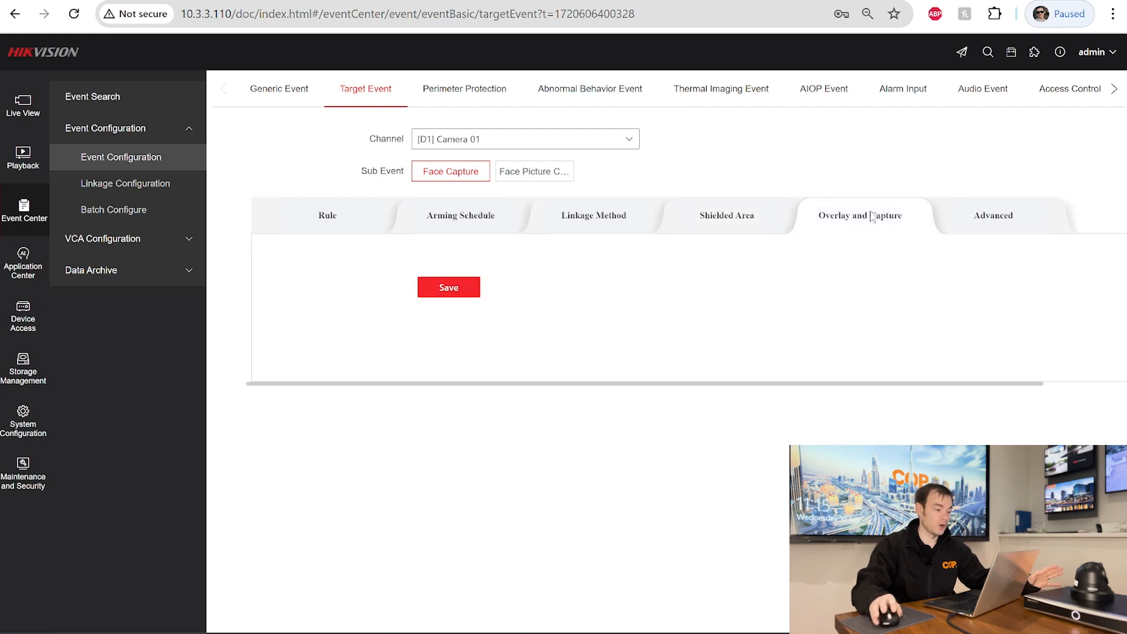
{"action": "left_click", "coordinate": [970, 217]}
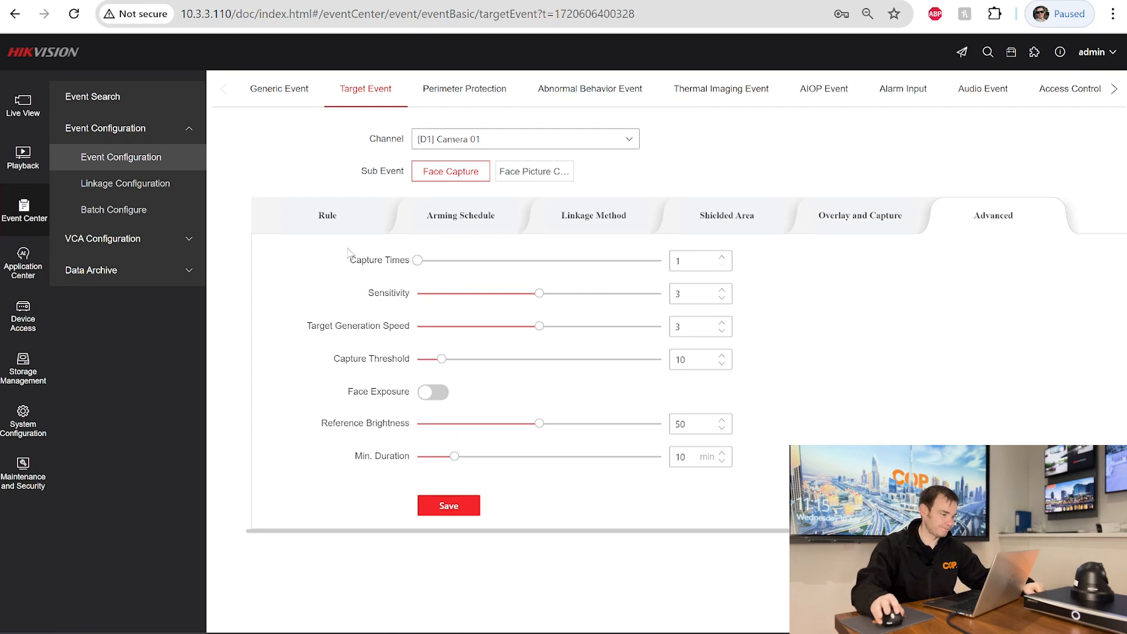
{"action": "left_click", "coordinate": [330, 230]}
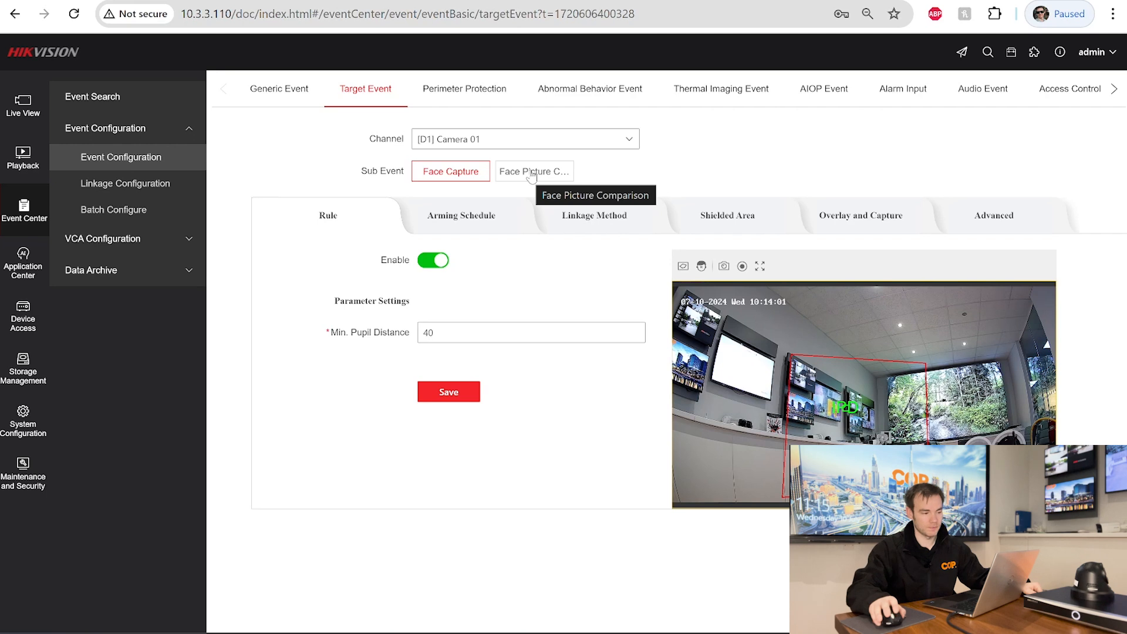
- Open Face Picture Comparison and view its Service Description activation notice
{"action": "left_click", "coordinate": [532, 175]}
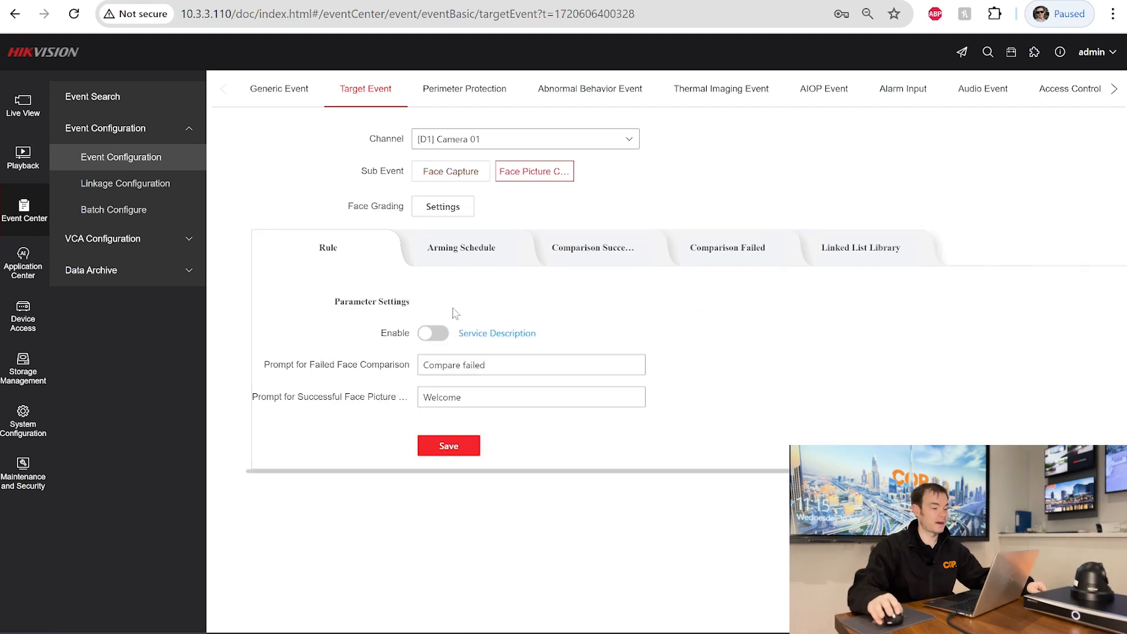
{"action": "left_click", "coordinate": [491, 334]}
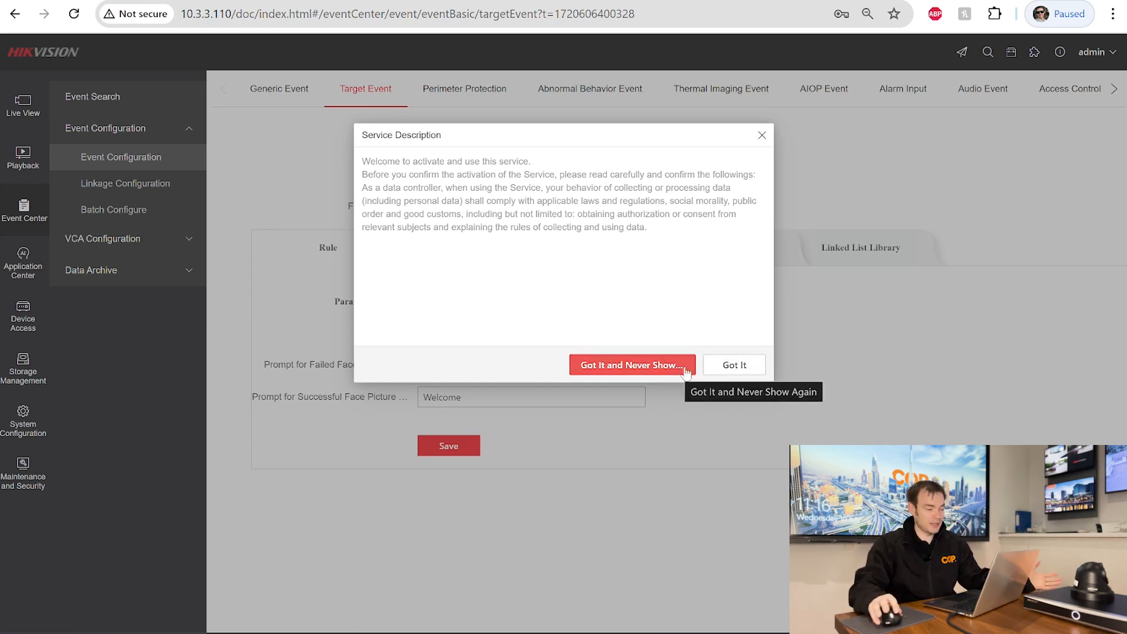
- Dismiss the notice, save the face comparison rule, and review its Arming Schedule
{"action": "left_click", "coordinate": [720, 368]}
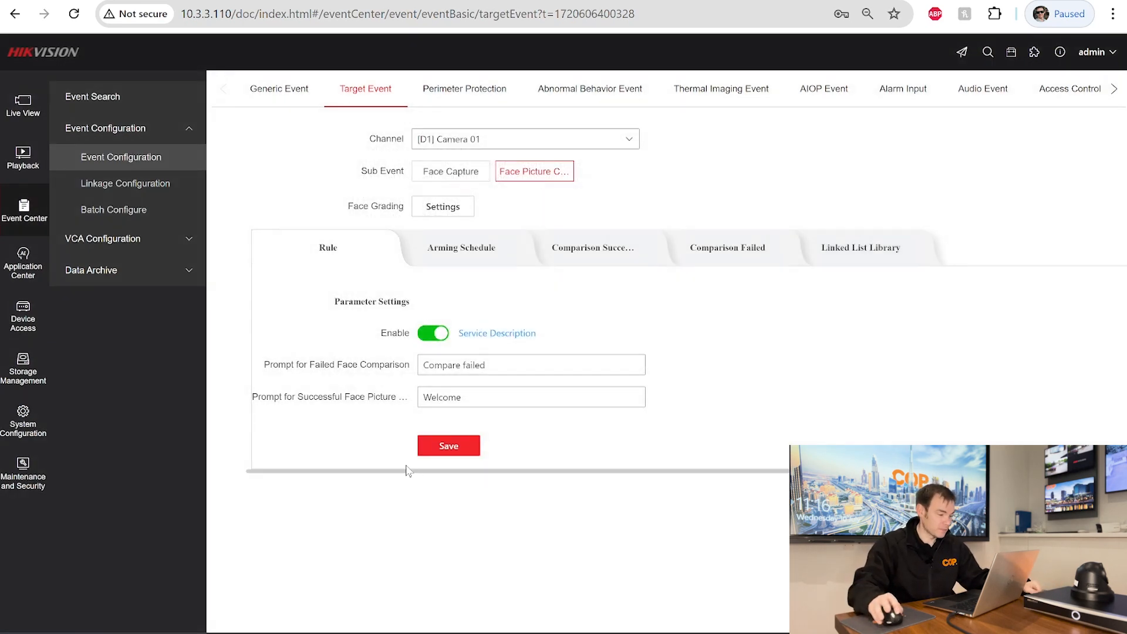
{"action": "left_click", "coordinate": [449, 446]}
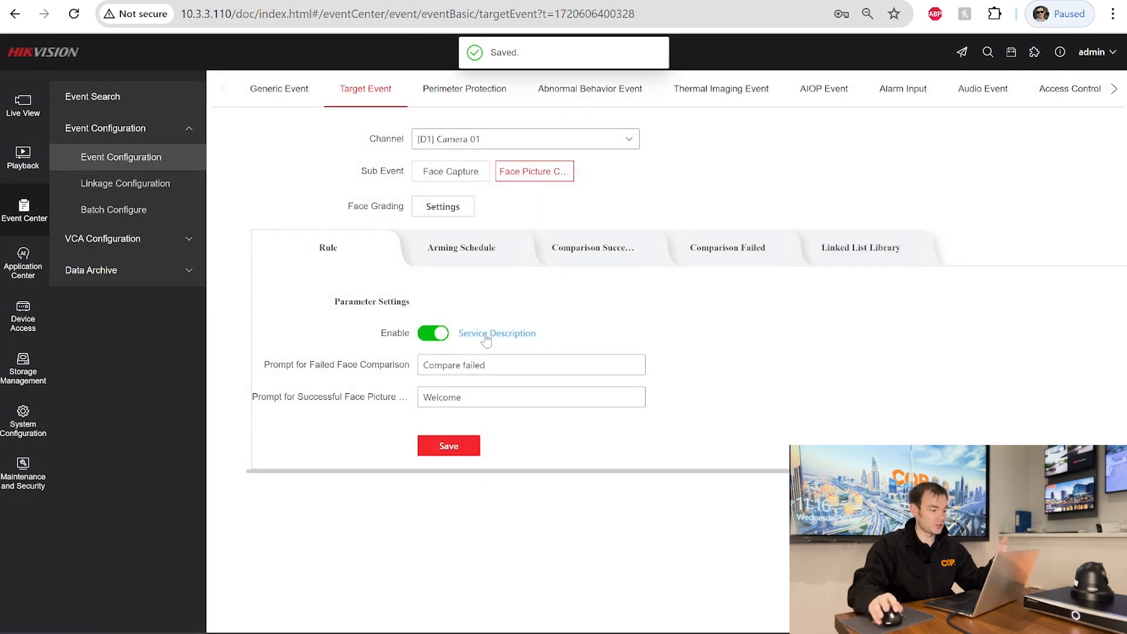
{"action": "left_click", "coordinate": [478, 249]}
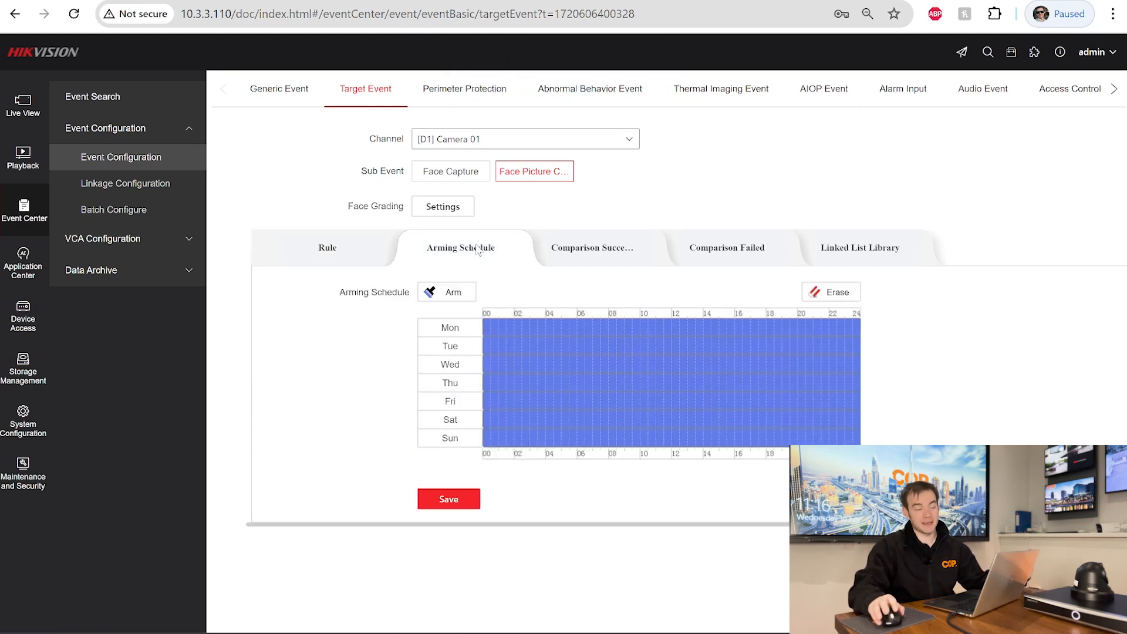
- Switch on Buzzer for Comparison Success and save, then check the Linked List Library settings
{"action": "left_click", "coordinate": [581, 255]}
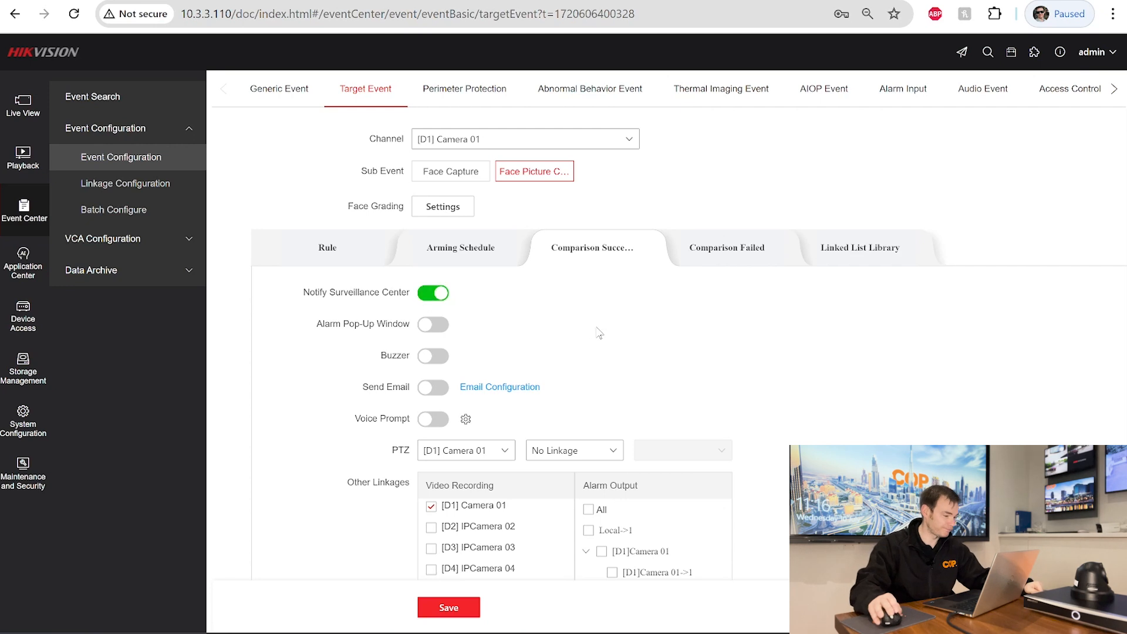
{"action": "scroll", "coordinate": [572, 340], "scroll_direction": "down", "scroll_amount": 2}
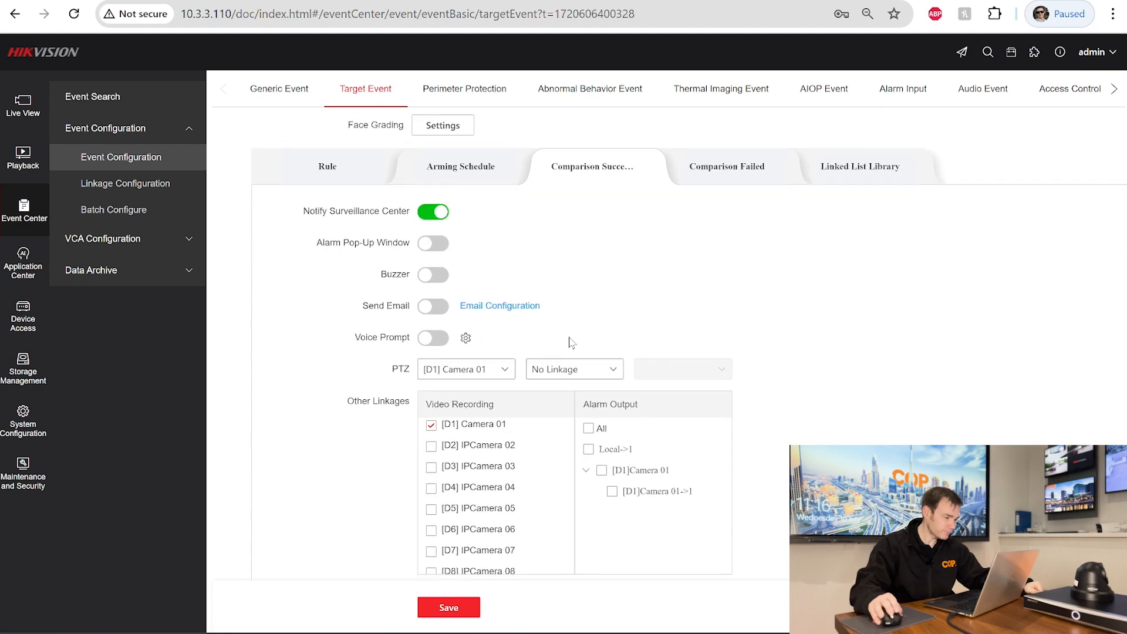
{"action": "left_click", "coordinate": [438, 279]}
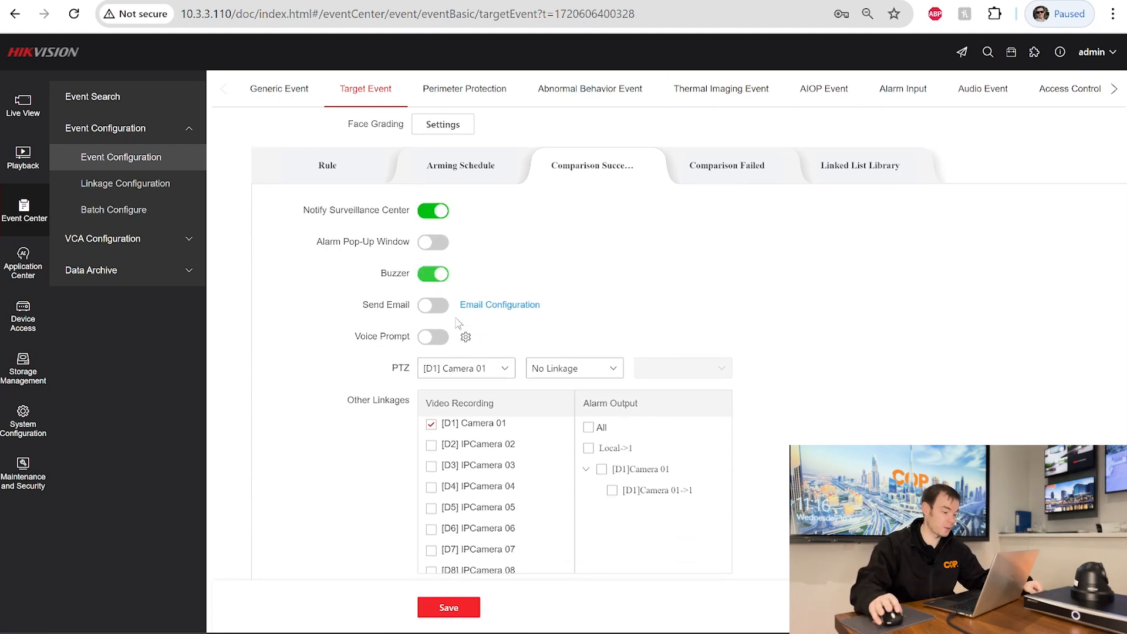
{"action": "left_click", "coordinate": [449, 608]}
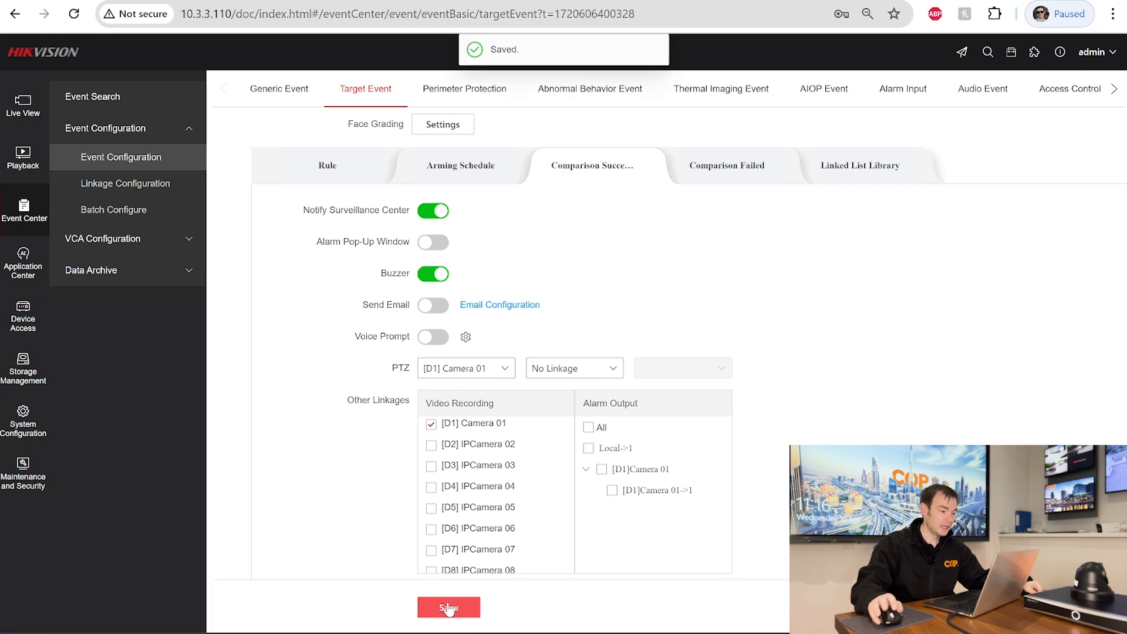
{"action": "left_click", "coordinate": [763, 172]}
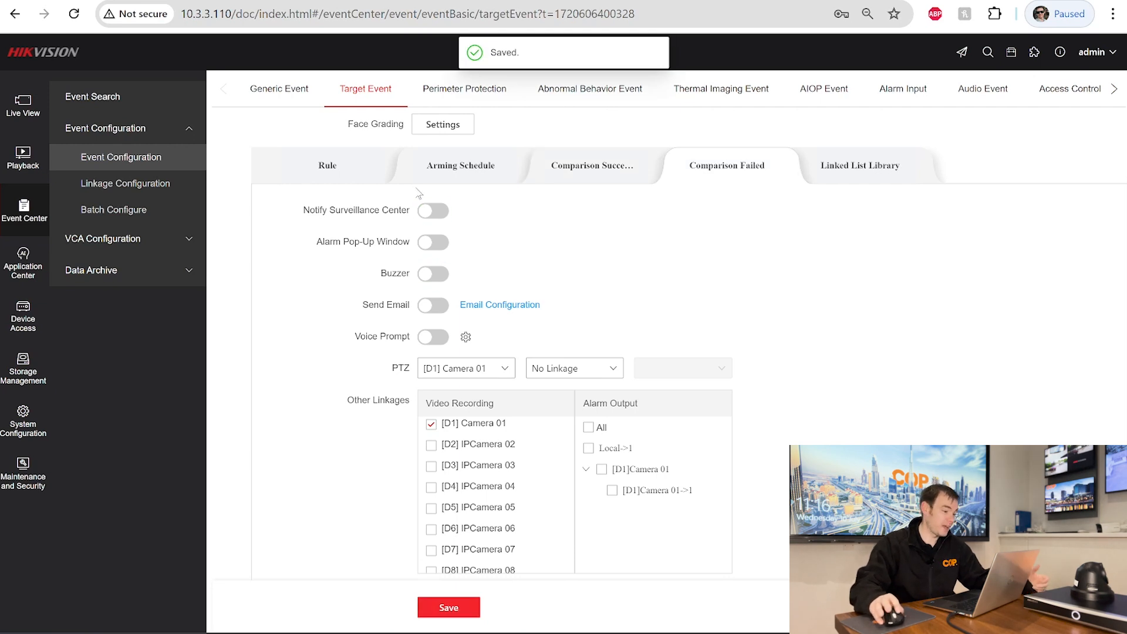
{"action": "left_click", "coordinate": [861, 176]}
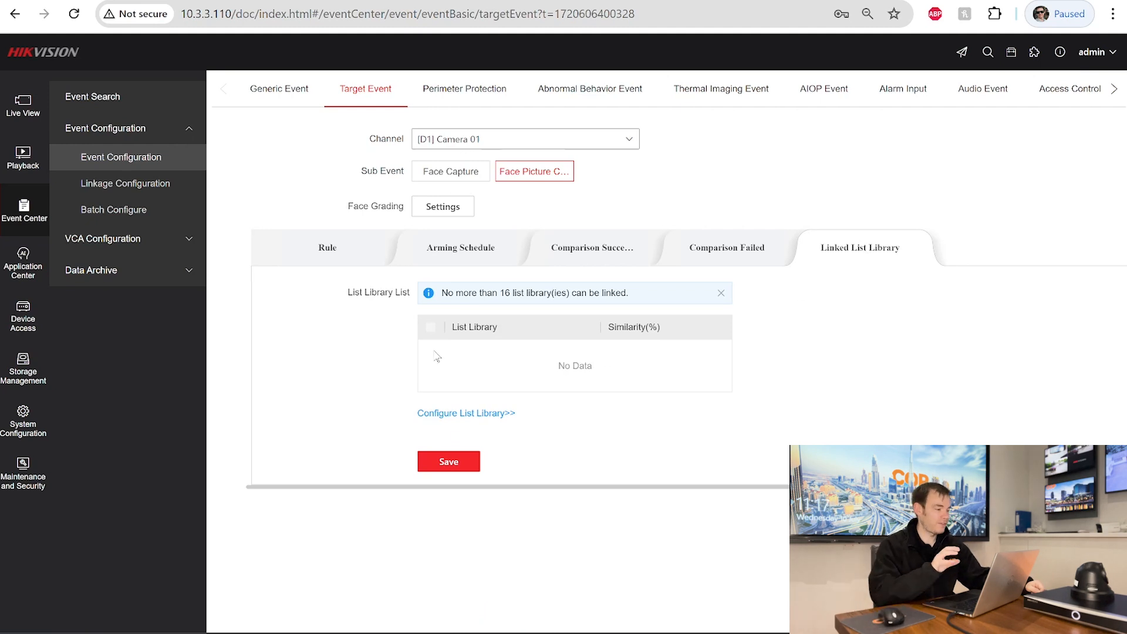
- Add a new list library named COP Staff in Data Archive
{"action": "left_click", "coordinate": [109, 270]}
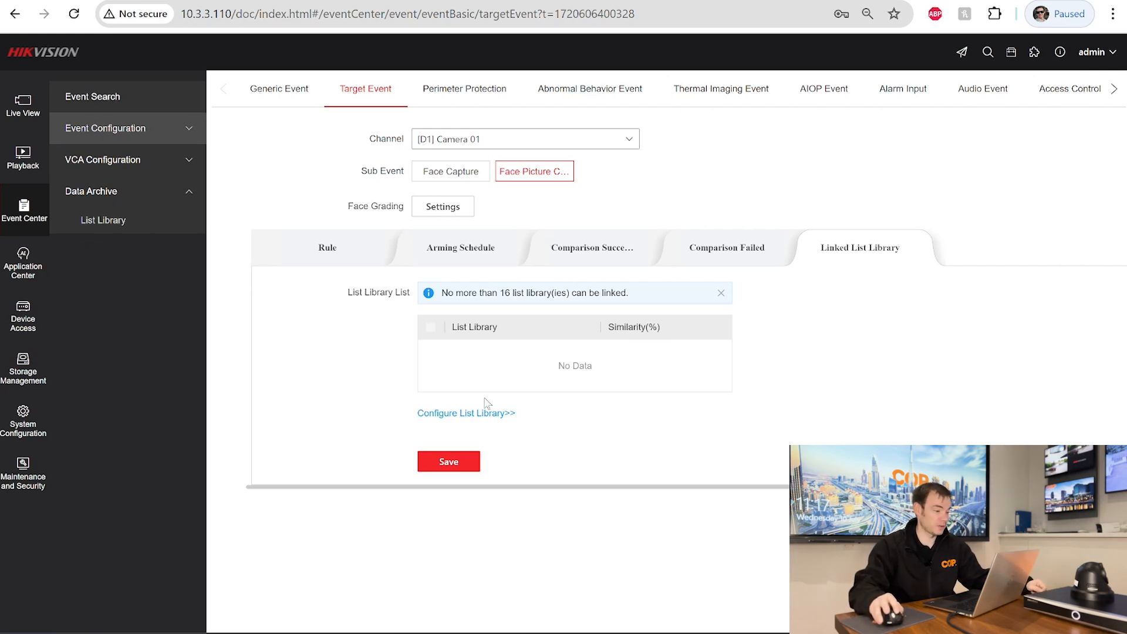
{"action": "left_click", "coordinate": [476, 414]}
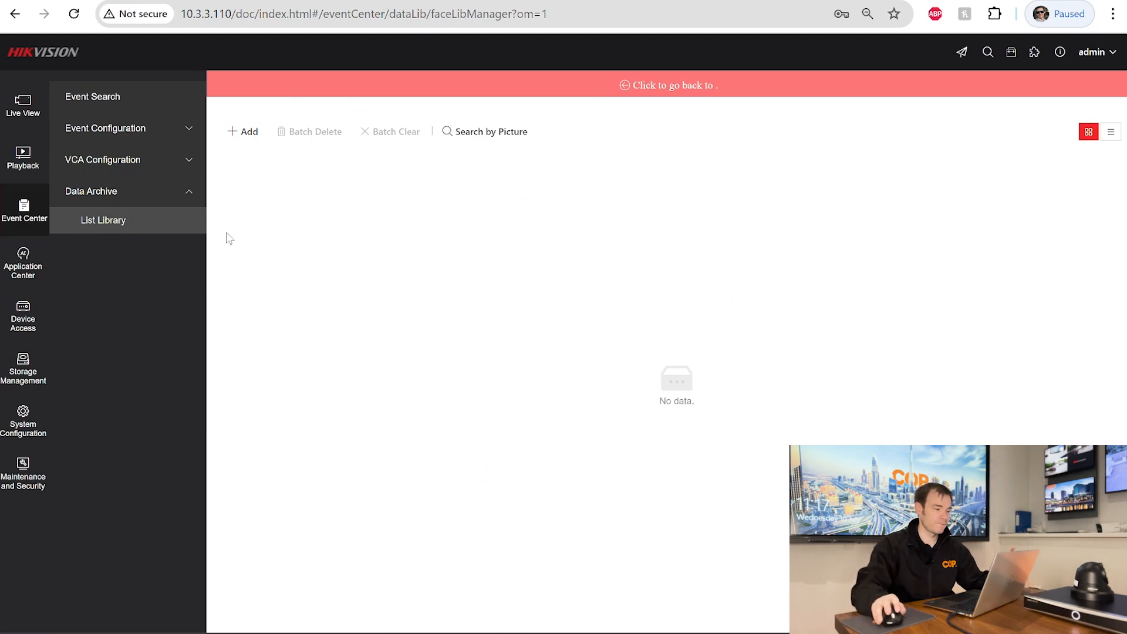
{"action": "left_click", "coordinate": [253, 132]}
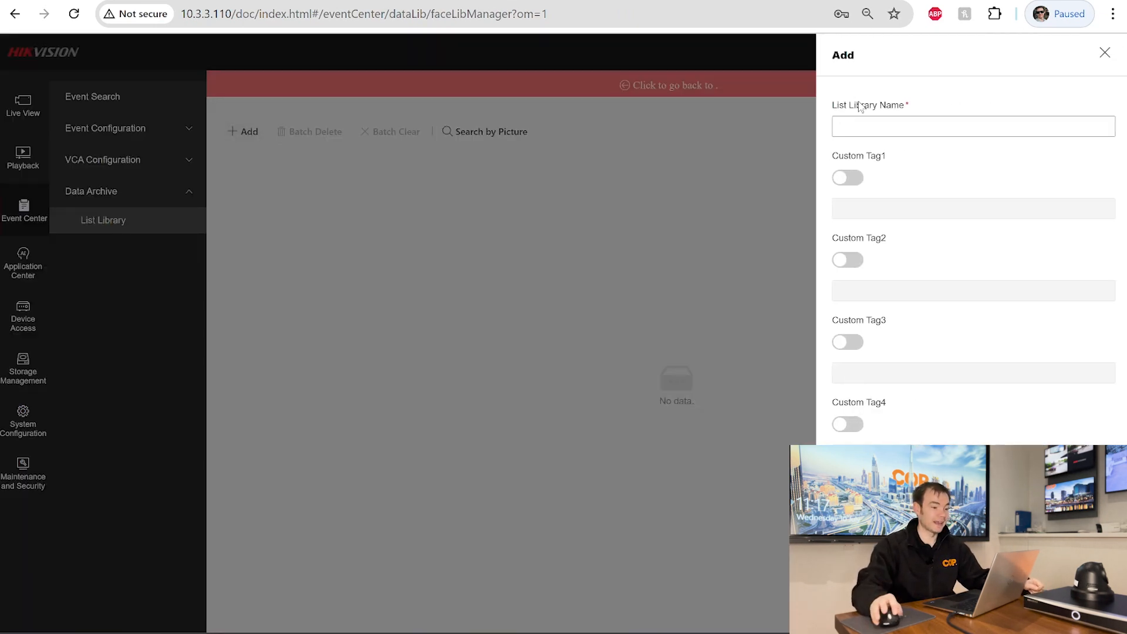
{"action": "left_click", "coordinate": [857, 128]}
{"action": "type", "text": "COP Staff"}
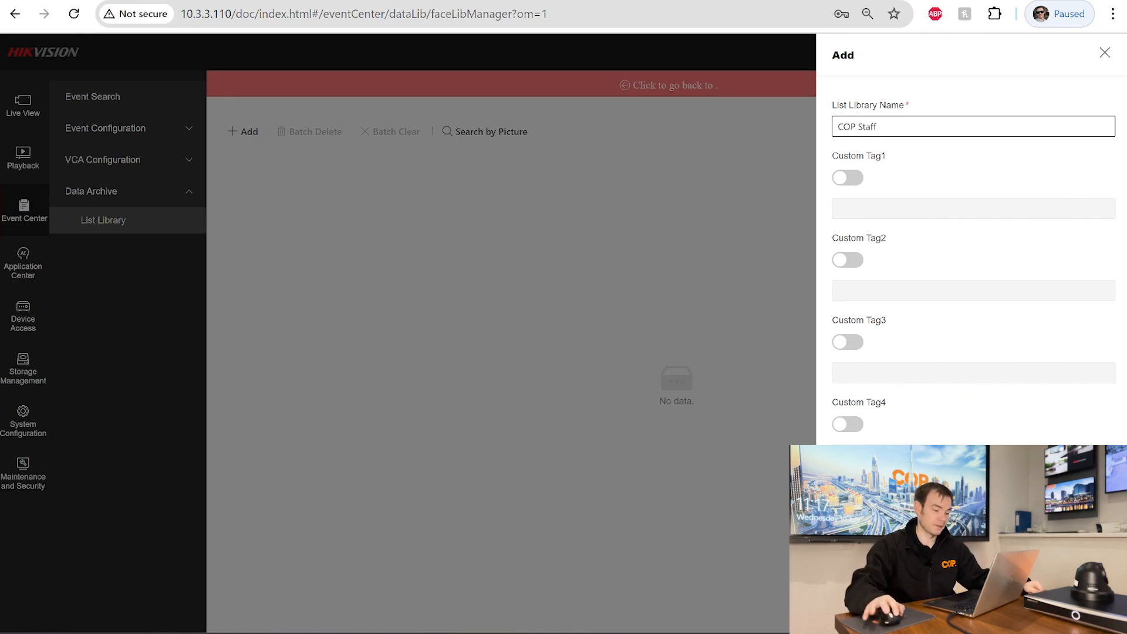
{"action": "left_click", "coordinate": [858, 613]}
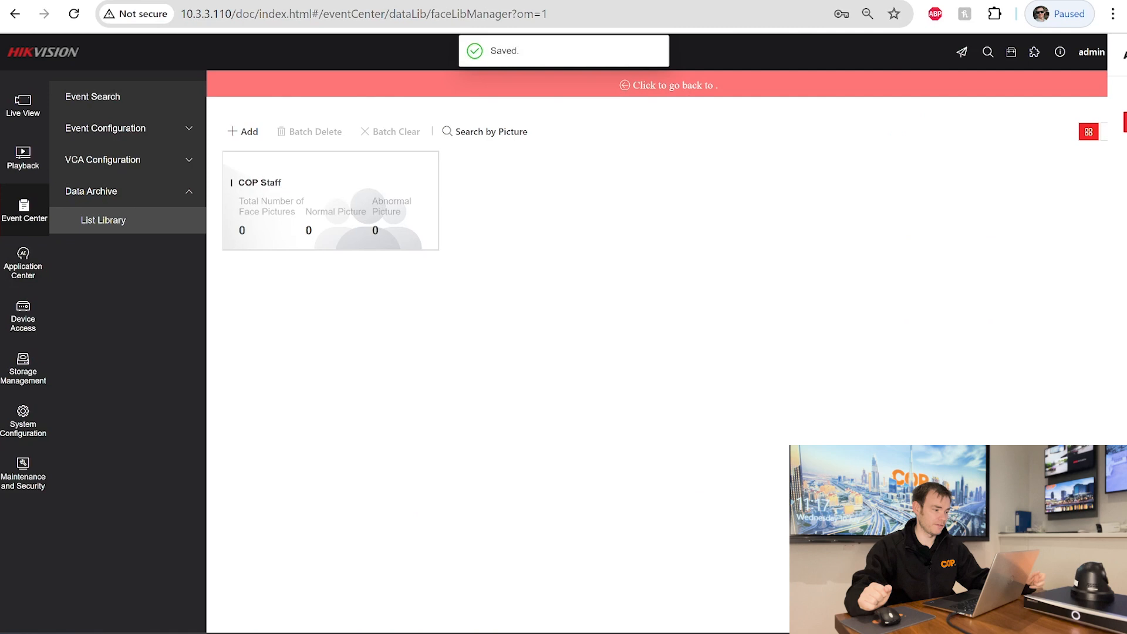
- Start a new face entry in the COP Staff library and open the picture browser
{"action": "left_click", "coordinate": [322, 186]}
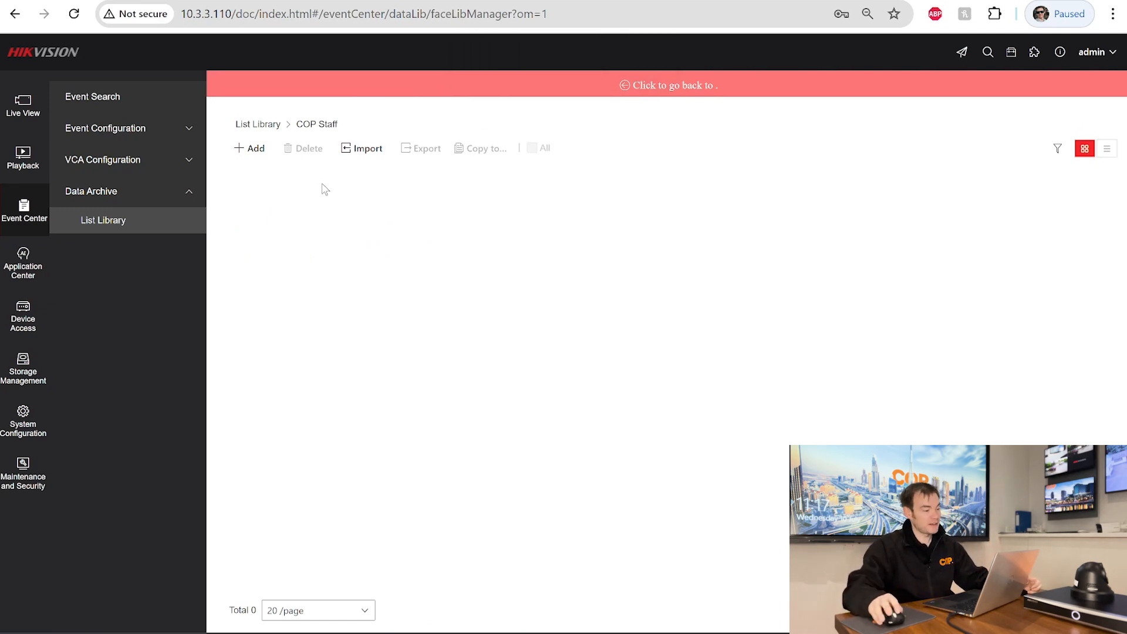
{"action": "left_click", "coordinate": [252, 151]}
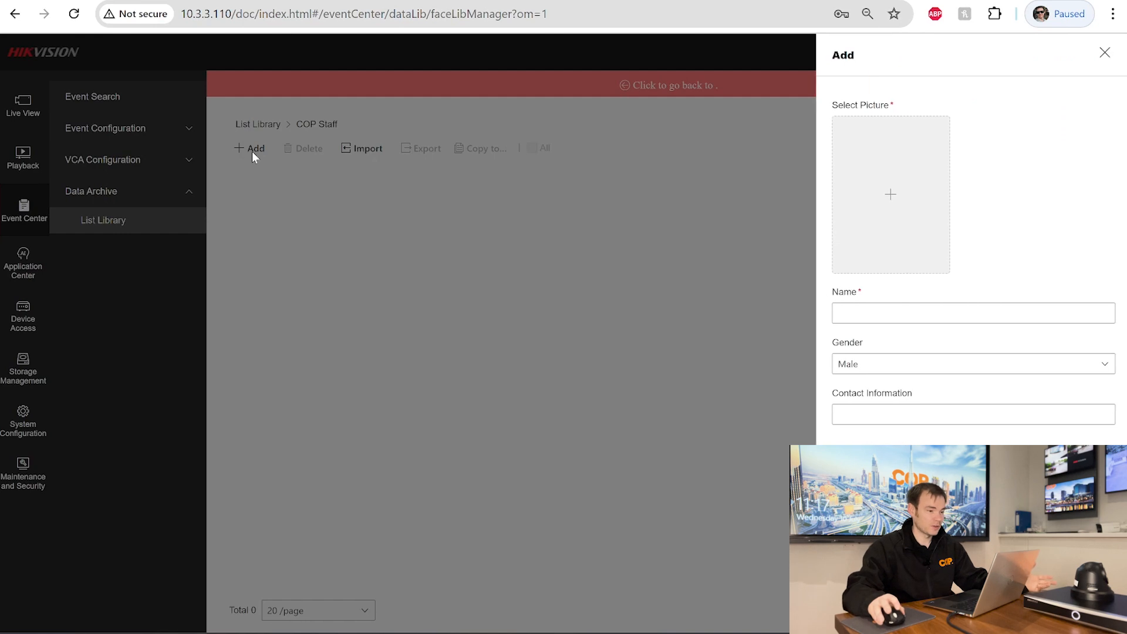
{"action": "left_click", "coordinate": [890, 196]}
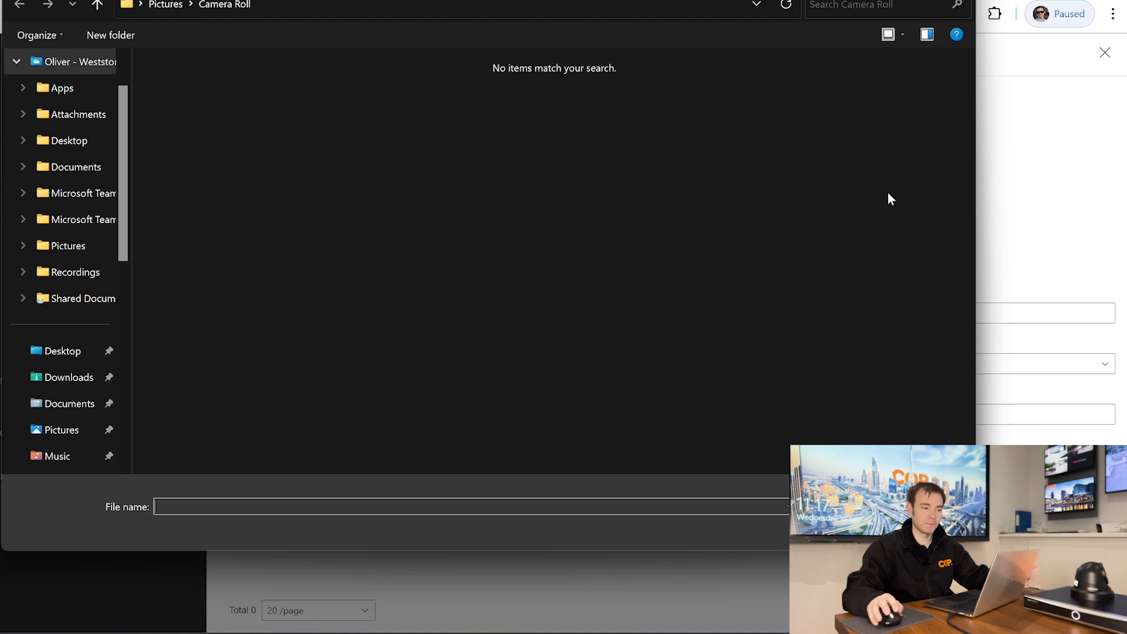
- Dismiss the empty file picker and launch the Windows Camera app by searching 'camera'
{"action": "left_click", "coordinate": [957, 0]}
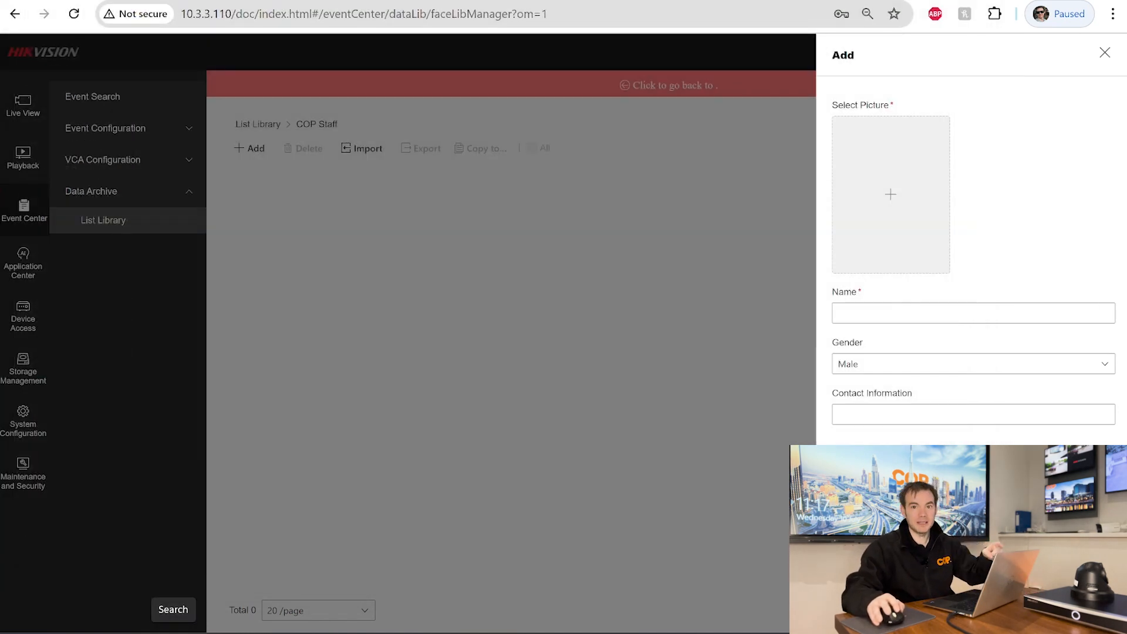
{"action": "left_click", "coordinate": [173, 631]}
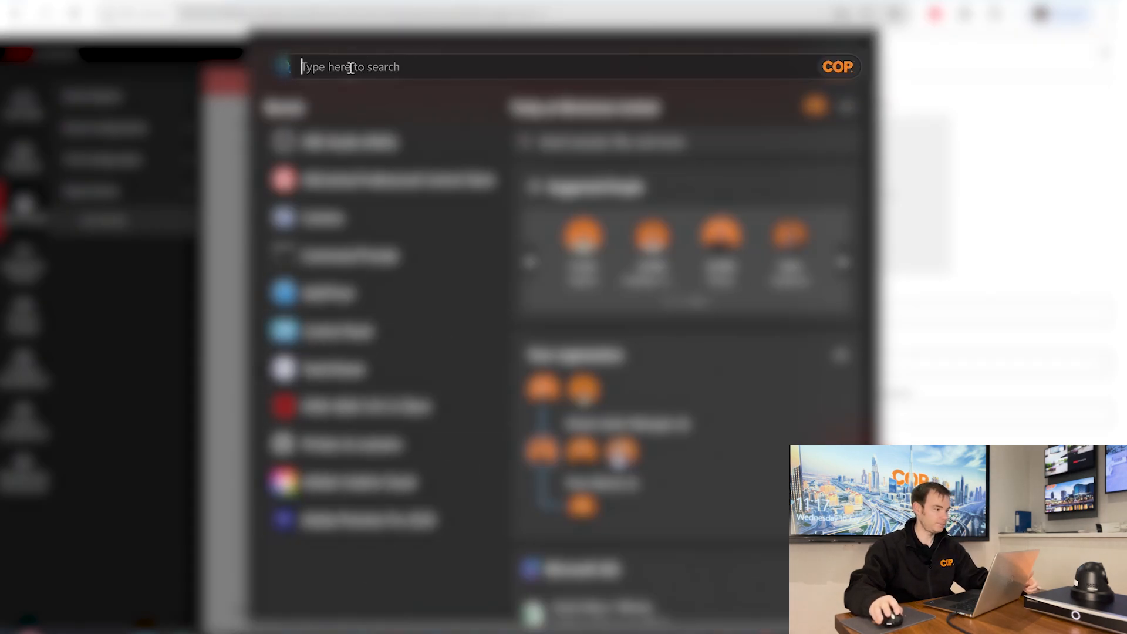
{"action": "type", "text": "cAMera"}
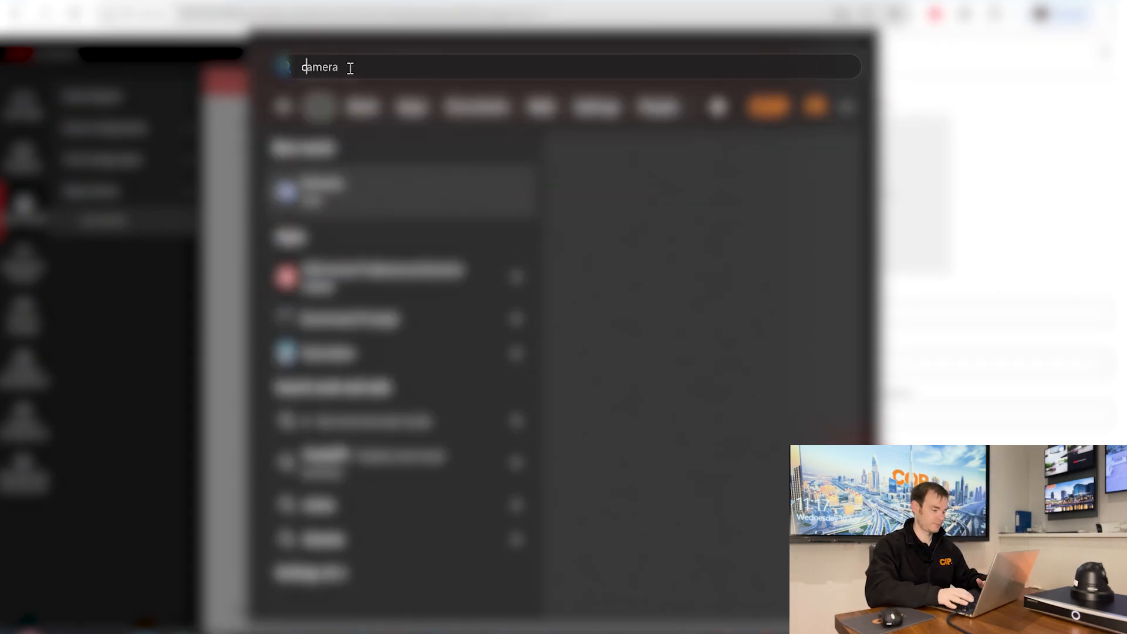
{"action": "key", "text": "Return"}
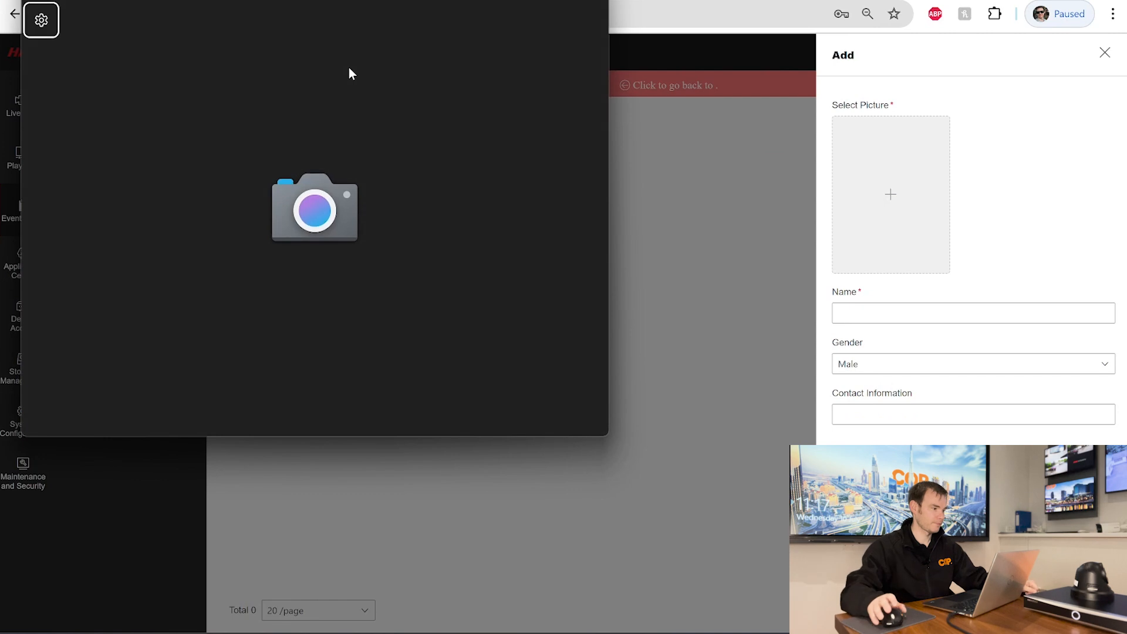
- Center the Camera window and take a front-facing photo of the staff member's face
{"action": "left_click_drag", "start_coordinate": [348, 1], "coordinate": [485, 35]}
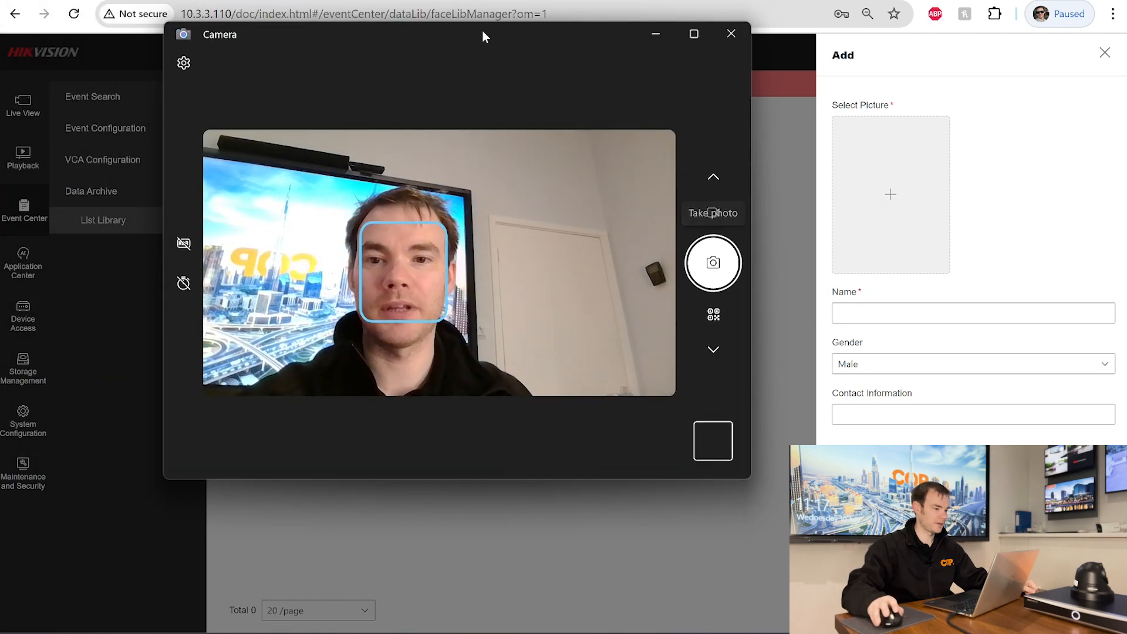
{"action": "left_click", "coordinate": [711, 271]}
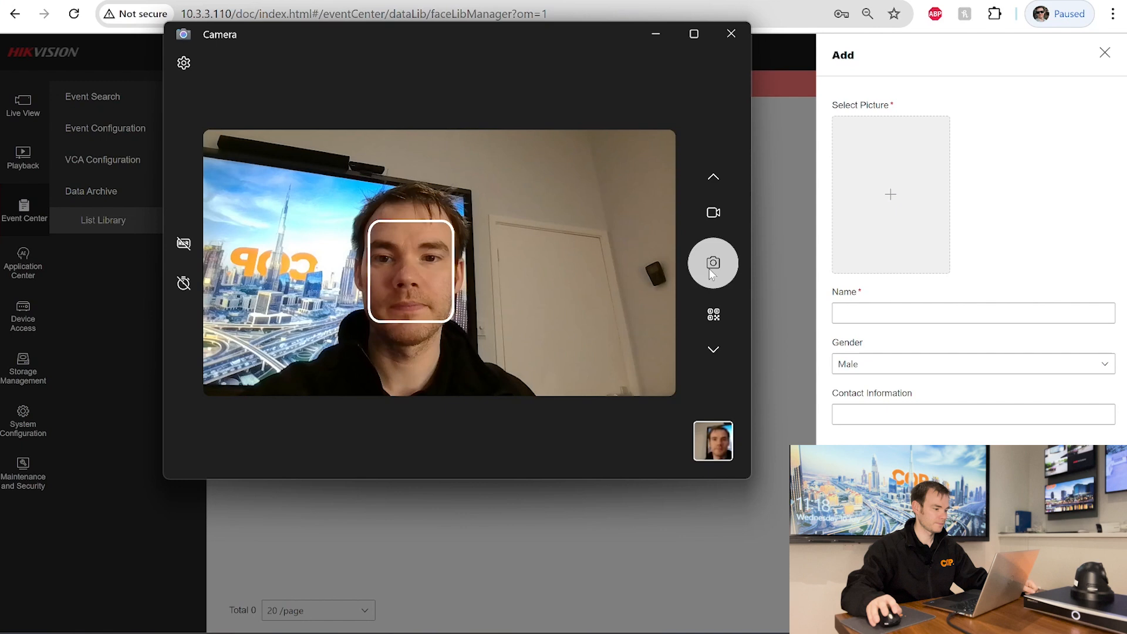
- Close Camera and attach the newly taken face photo to the Add face panel
{"action": "left_click", "coordinate": [730, 34]}
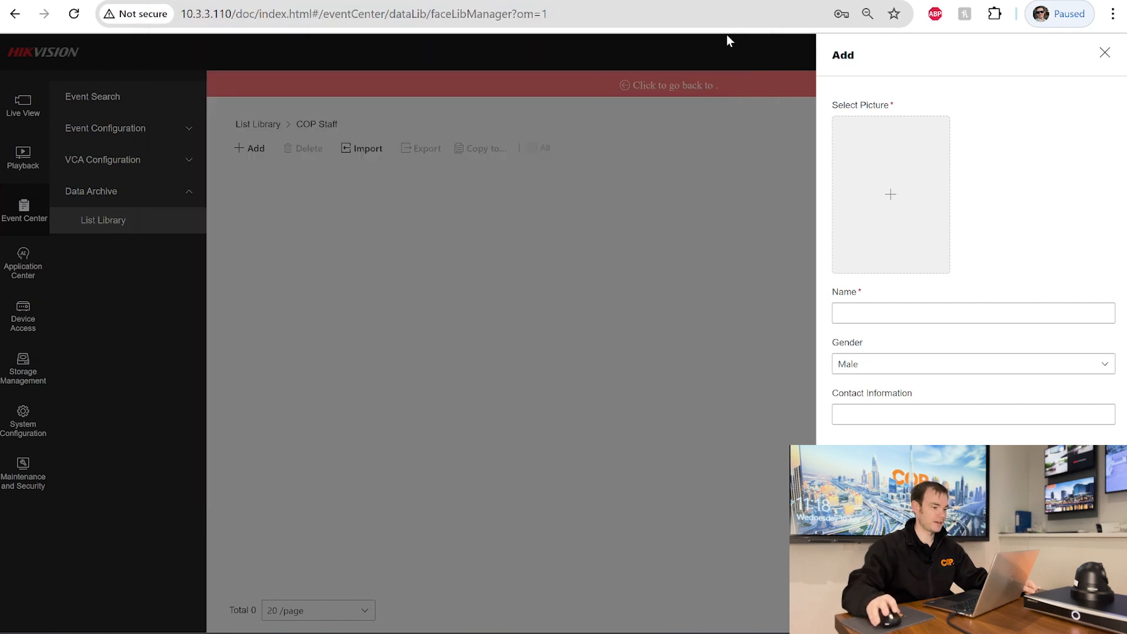
{"action": "left_click", "coordinate": [889, 198]}
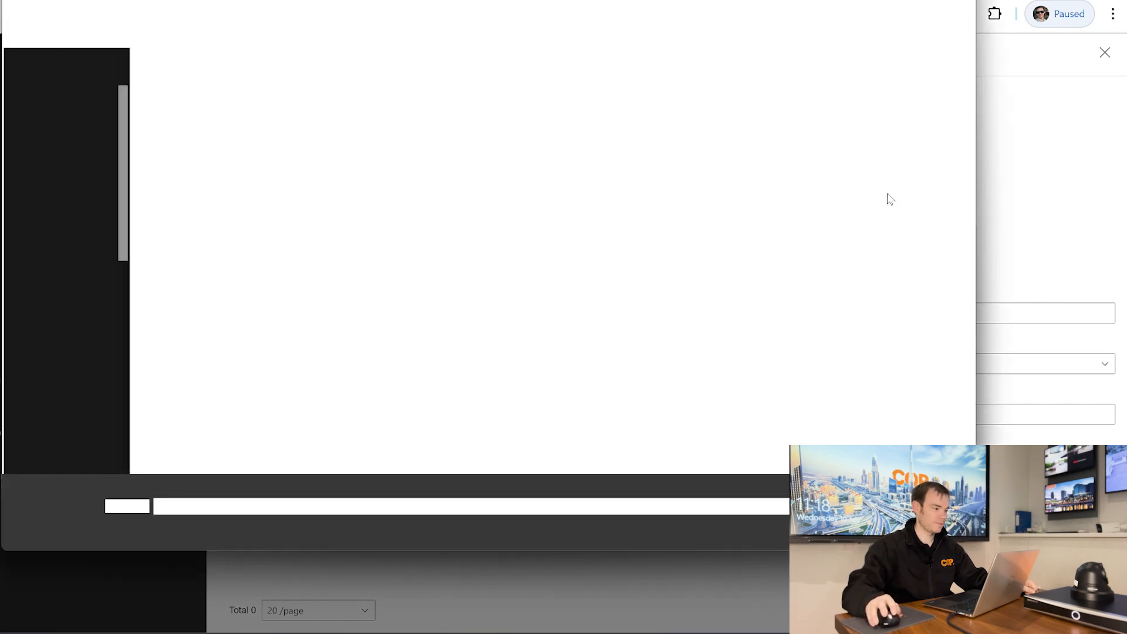
{"action": "left_click", "coordinate": [215, 122]}
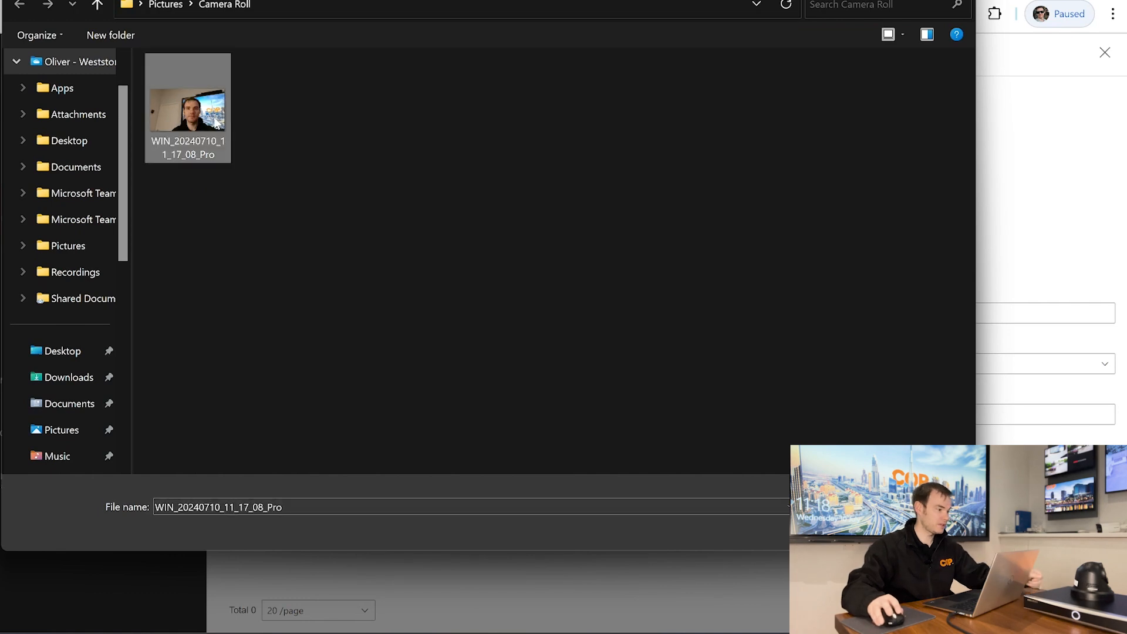
{"action": "left_click", "coordinate": [842, 532]}
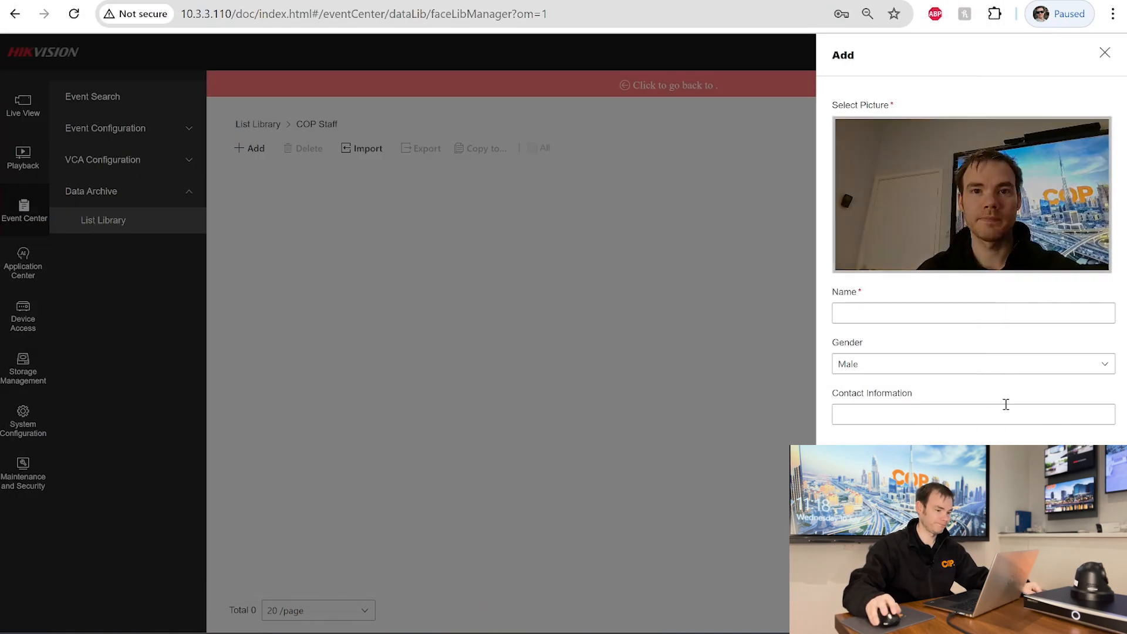
- Enter the staff member's full name, keep Gender as Male, and save the entry
{"action": "left_click", "coordinate": [894, 310]}
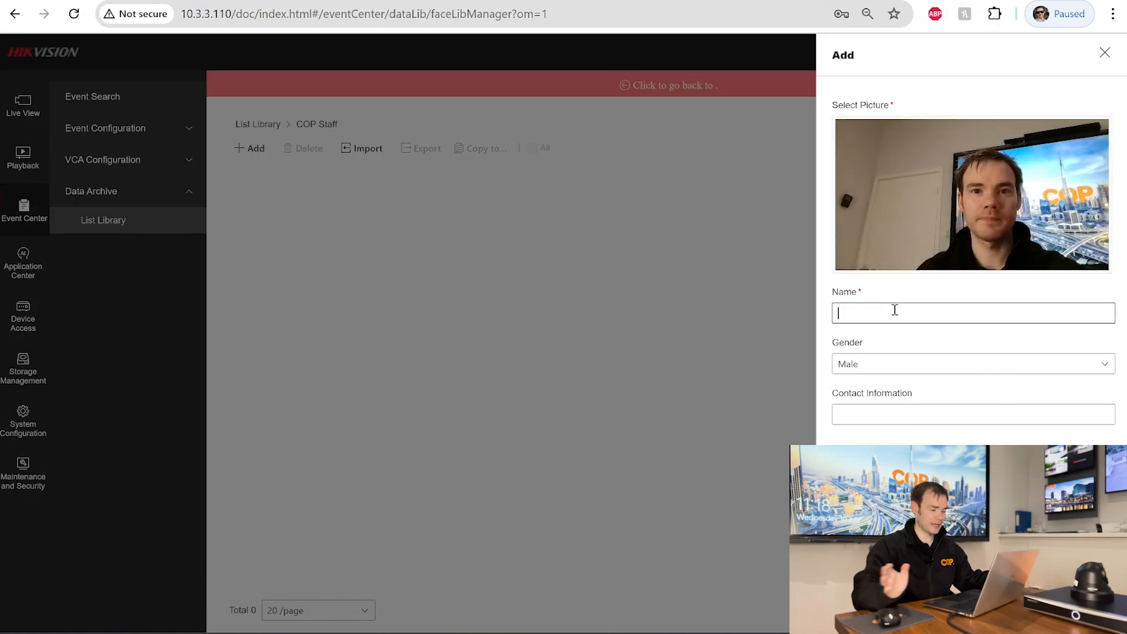
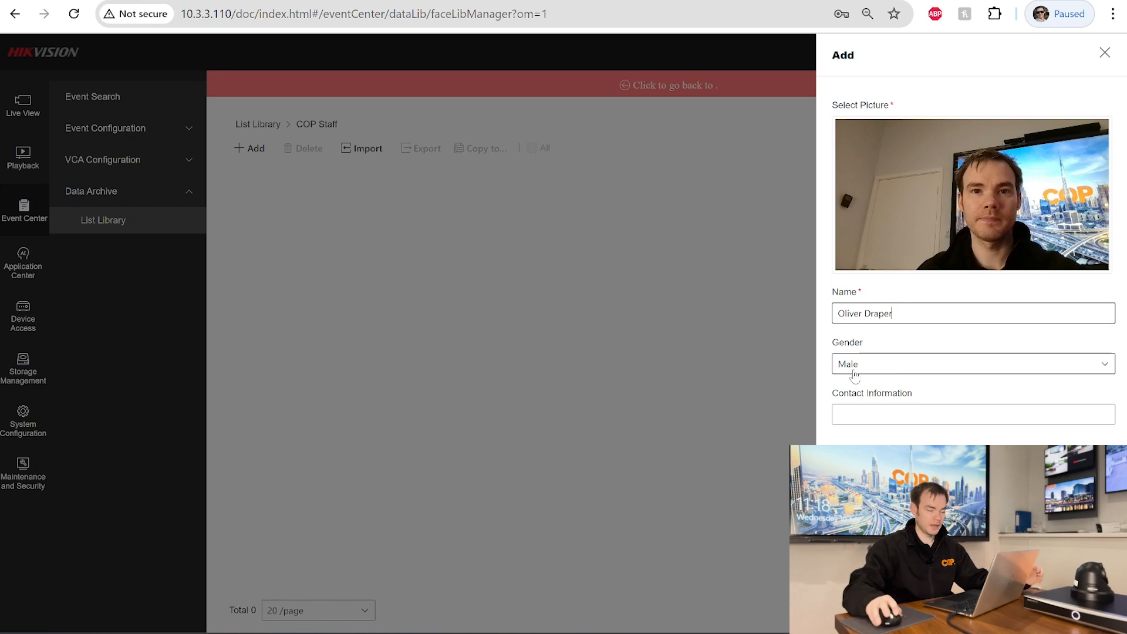
{"action": "left_click", "coordinate": [853, 375]}
{"action": "left_click", "coordinate": [852, 386]}
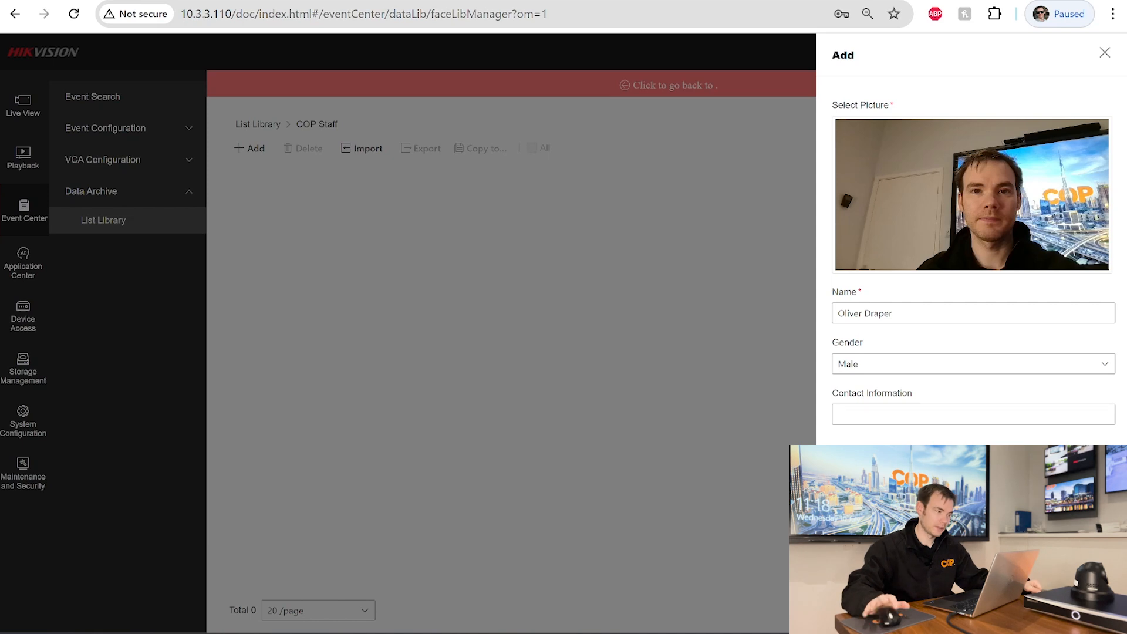
{"action": "left_click", "coordinate": [1039, 611]}
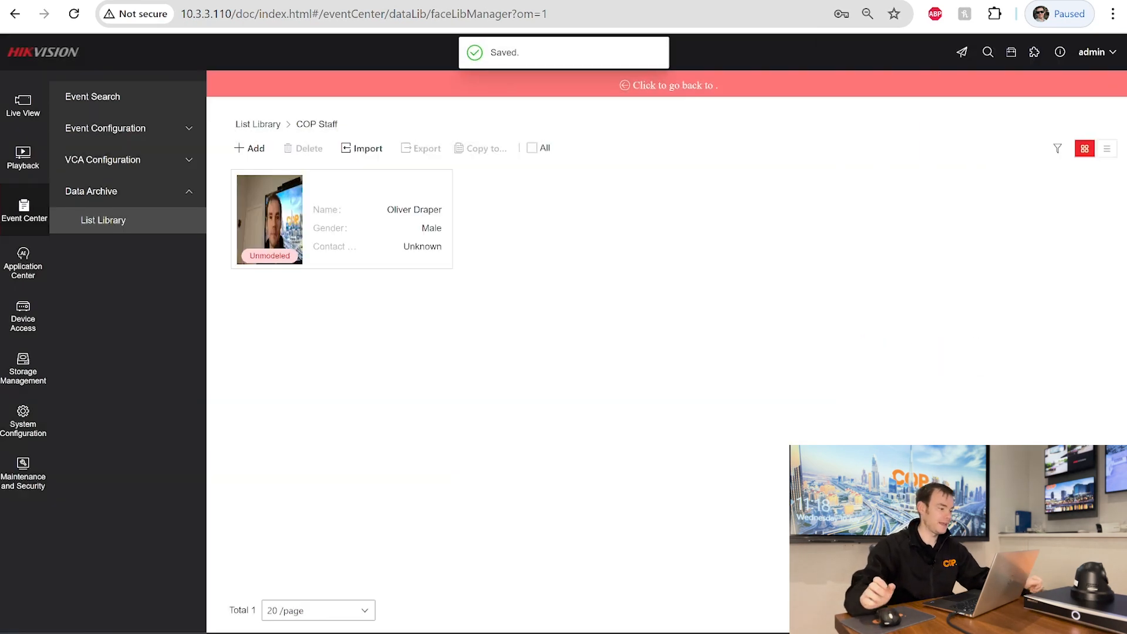
- Check Engine Configuration for Facial Recognition mode, then reopen the COP Staff library's person list
{"action": "mouse_move", "coordinate": [373, 267]}
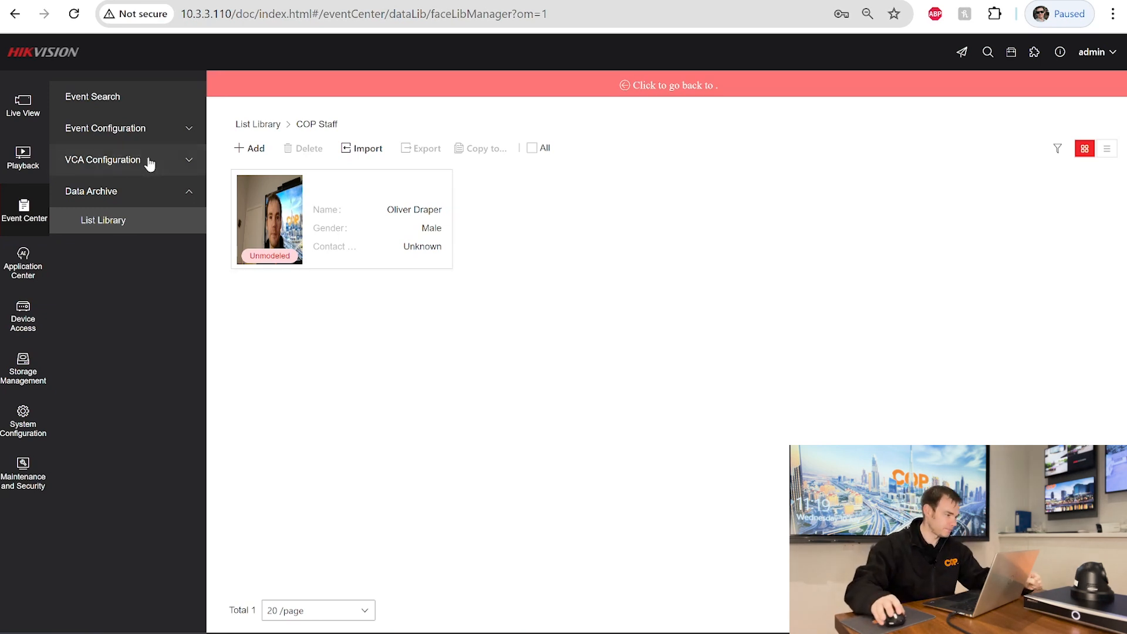
{"action": "left_click", "coordinate": [127, 176]}
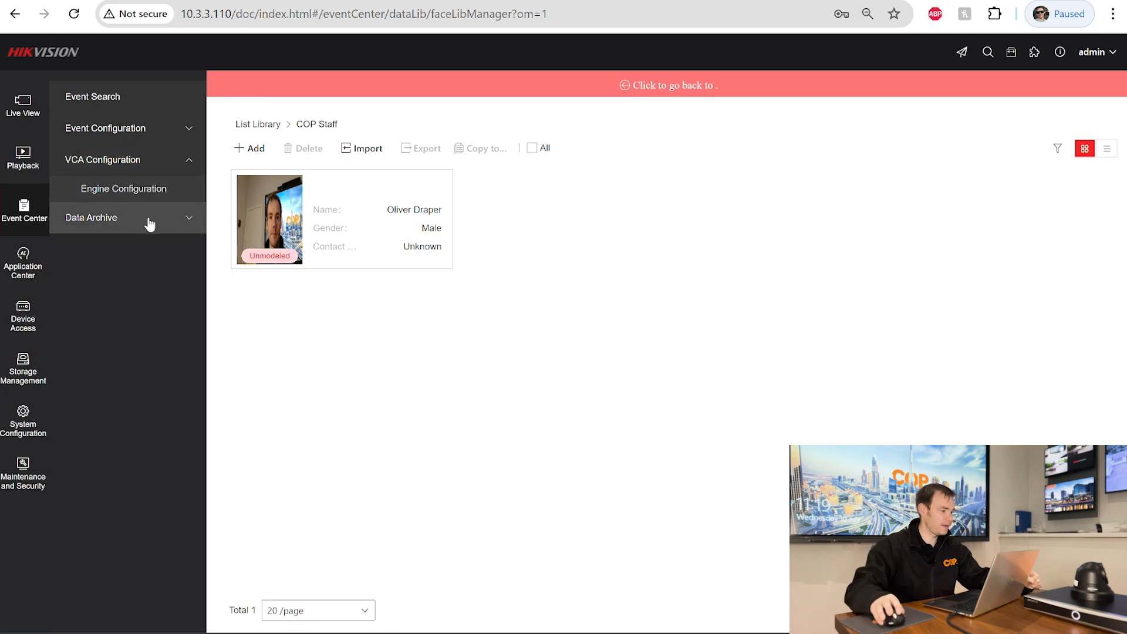
{"action": "left_click", "coordinate": [150, 190]}
{"action": "left_click", "coordinate": [146, 223]}
{"action": "left_click", "coordinate": [115, 221]}
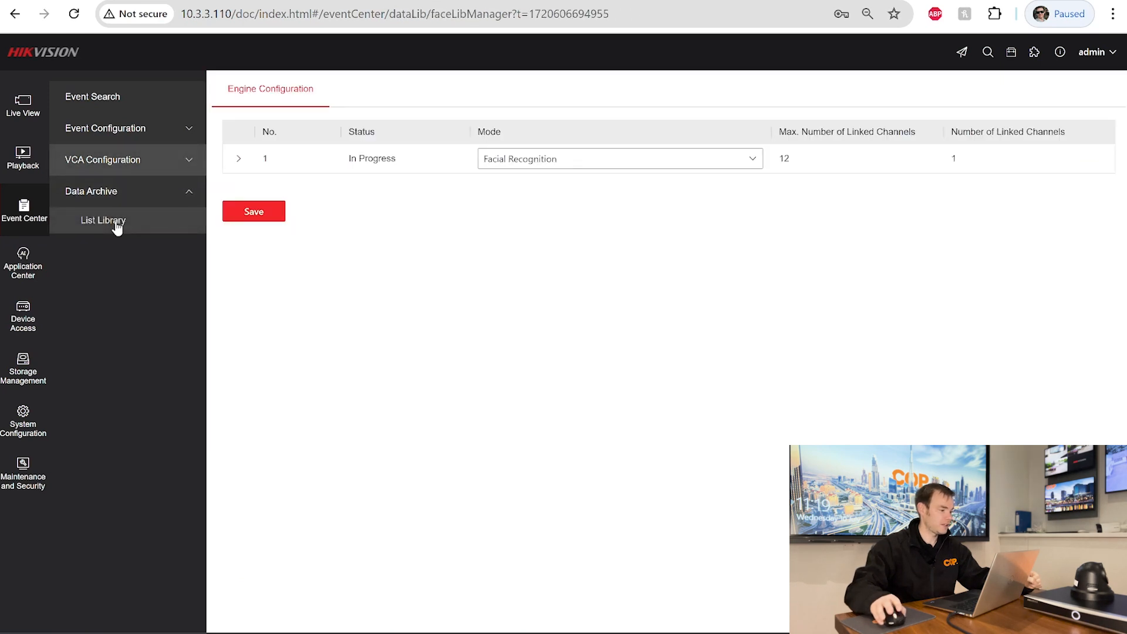
{"action": "left_click", "coordinate": [322, 160]}
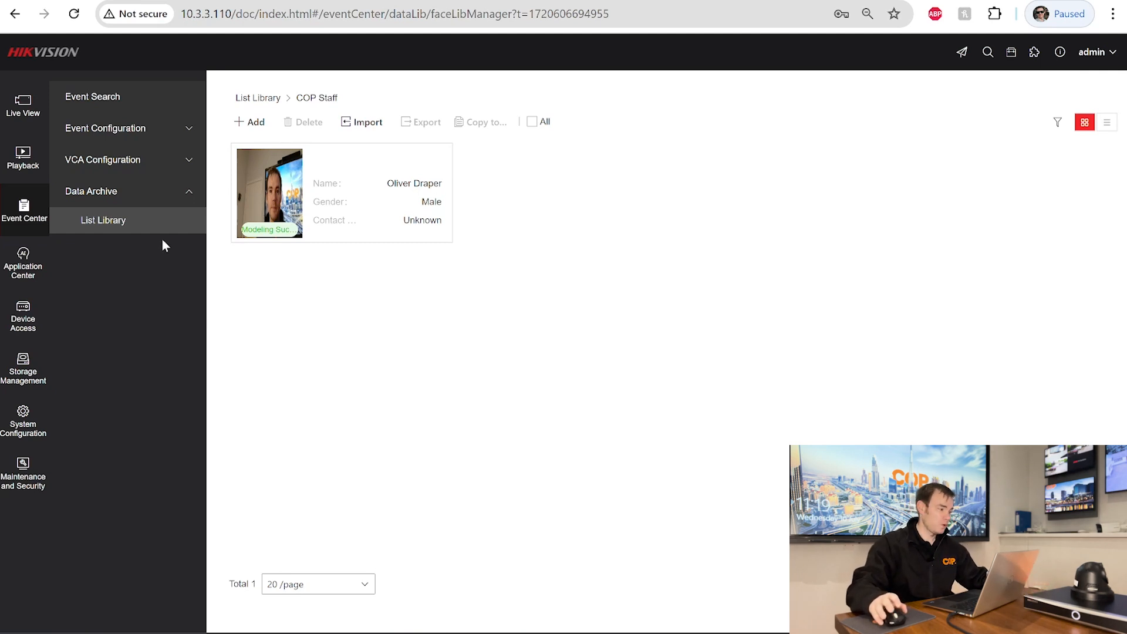
- Open Application Center > Display Alarm, switch to a 1x1 layout, and play Camera 01 live
{"action": "left_click", "coordinate": [27, 276]}
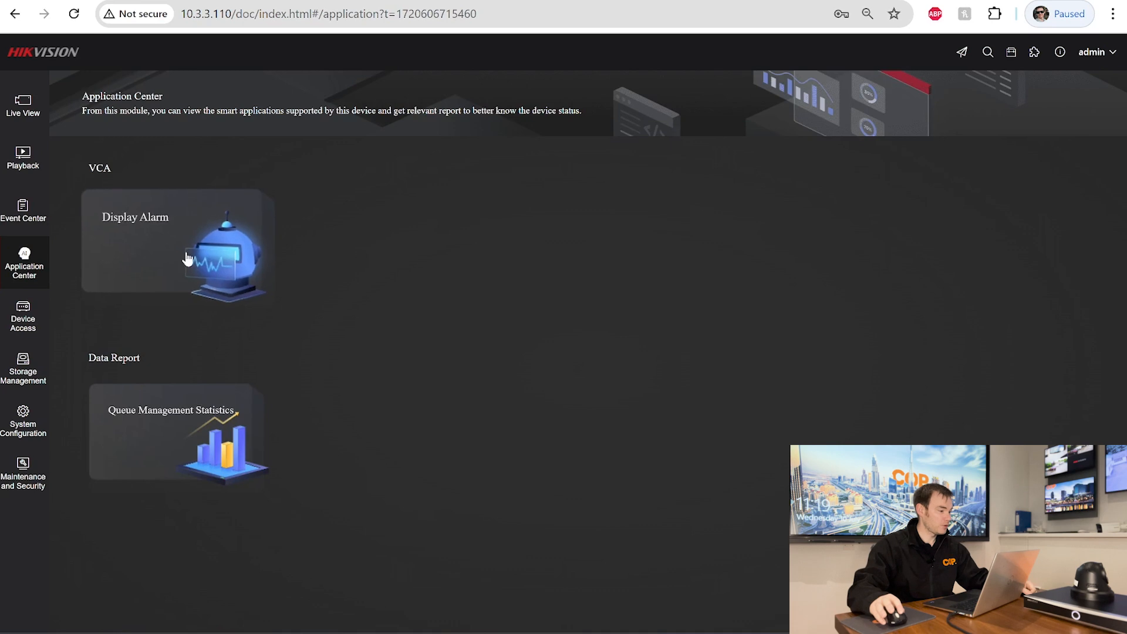
{"action": "left_click", "coordinate": [187, 259]}
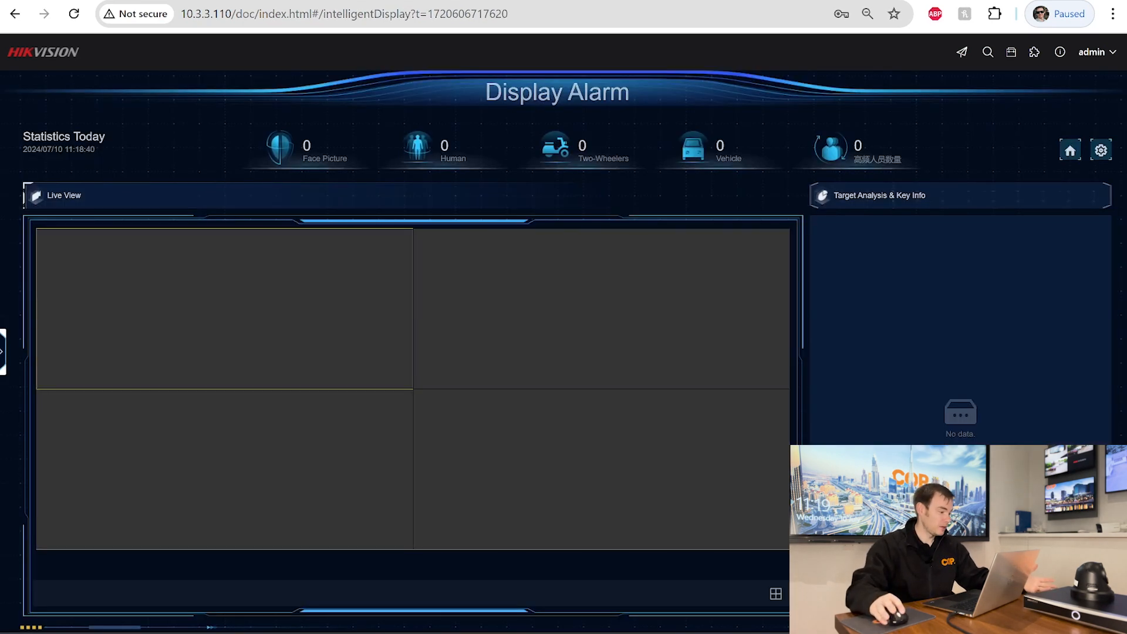
{"action": "left_click", "coordinate": [775, 593]}
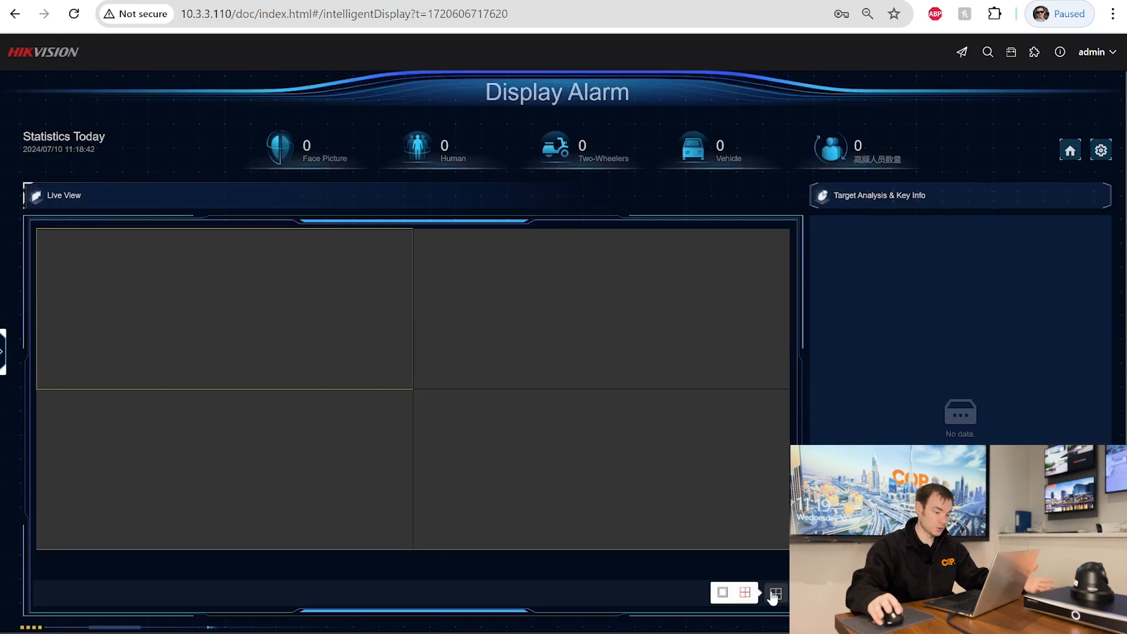
{"action": "left_click", "coordinate": [722, 593]}
{"action": "left_click", "coordinate": [3, 354]}
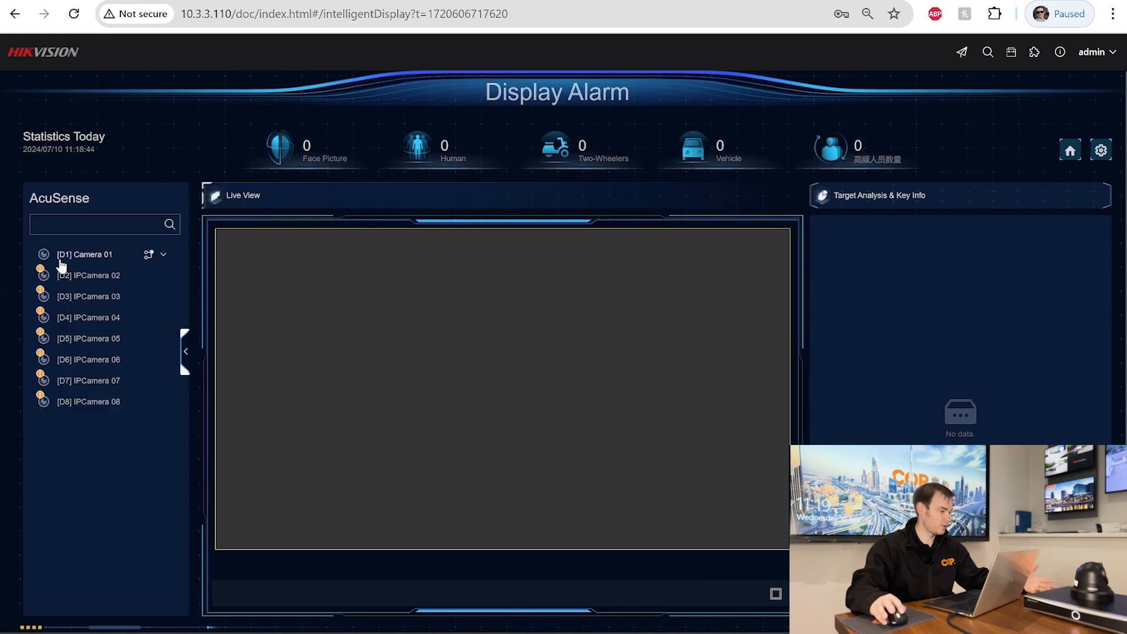
{"action": "double_click", "coordinate": [59, 255]}
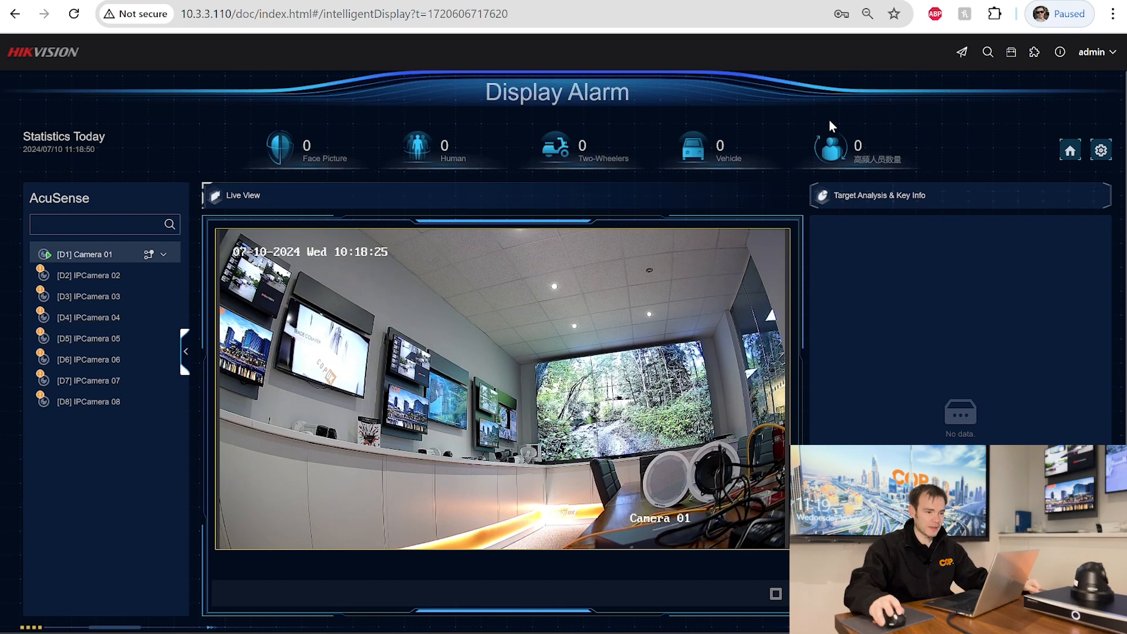
- Enable Linked Face and Body, both Face Picture Comparison panels and Face Capture, then confirm
{"action": "left_click", "coordinate": [1101, 151]}
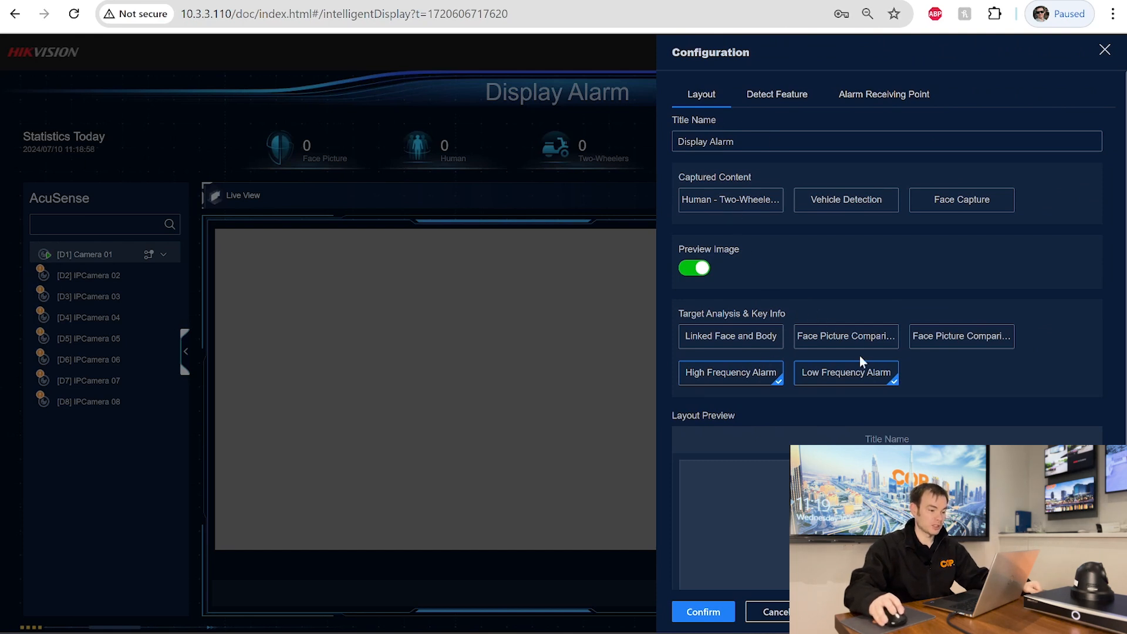
{"action": "left_click", "coordinate": [772, 337]}
{"action": "left_click", "coordinate": [840, 341]}
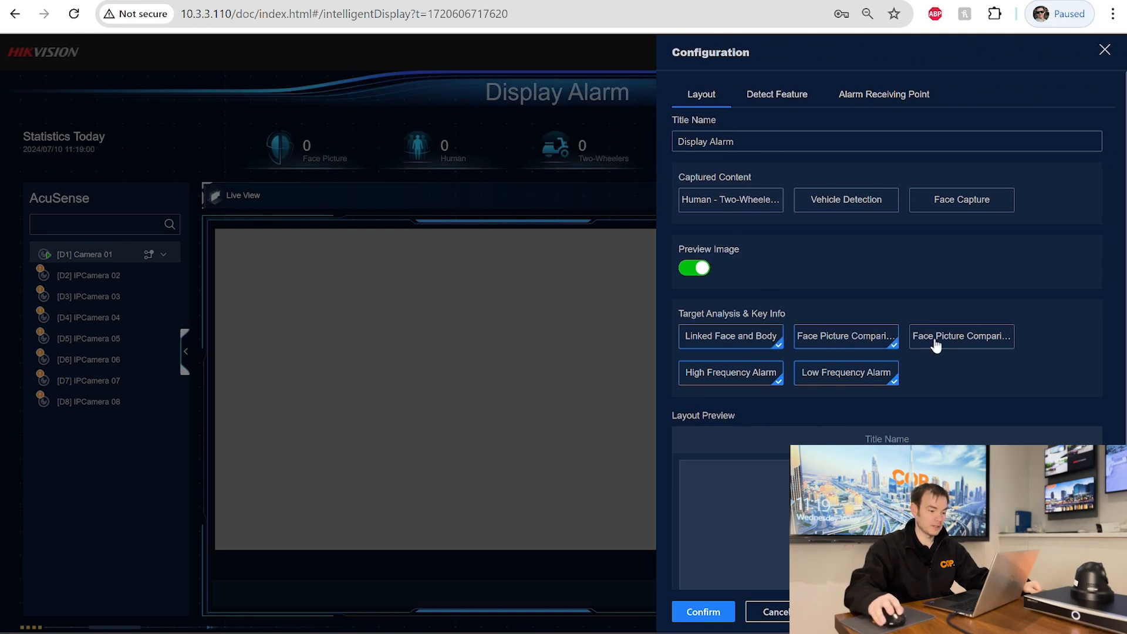
{"action": "left_click", "coordinate": [935, 344]}
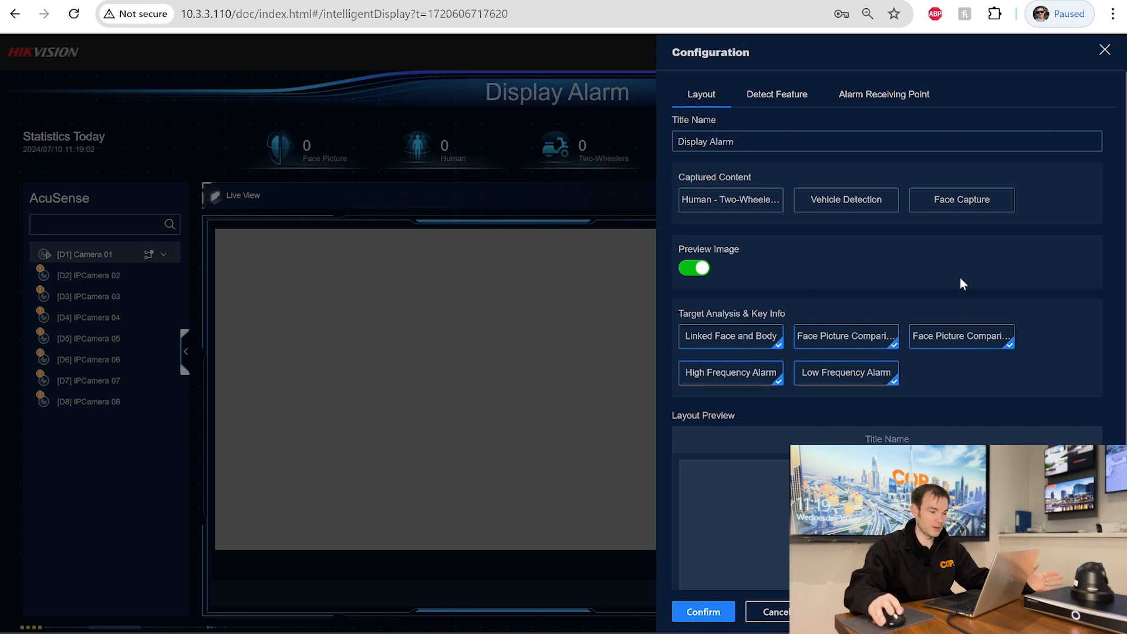
{"action": "left_click", "coordinate": [951, 211]}
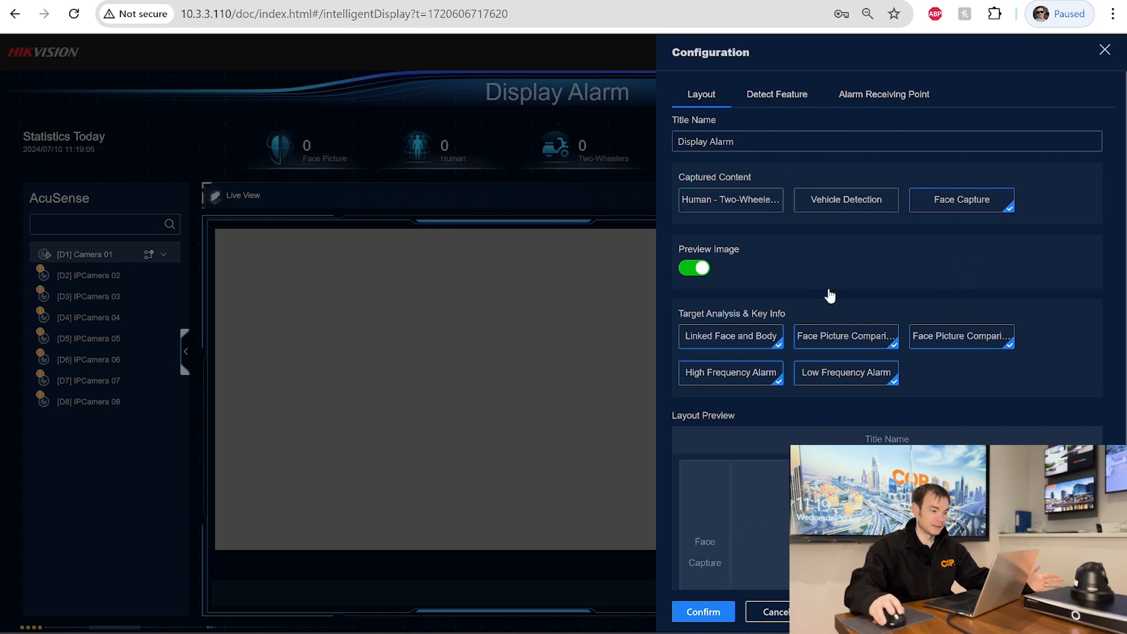
{"action": "left_click", "coordinate": [687, 612]}
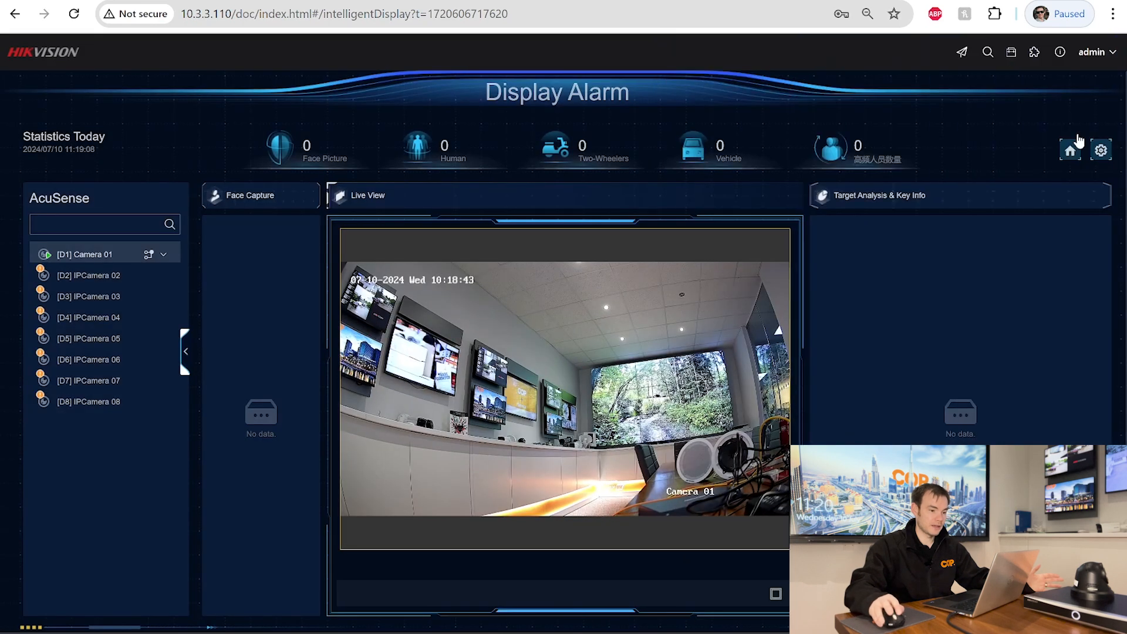
- Review the Detect Feature settings and the Alarm Receiving Point list with Camera 01 ticked
{"action": "left_click", "coordinate": [1101, 150]}
{"action": "left_click", "coordinate": [789, 94]}
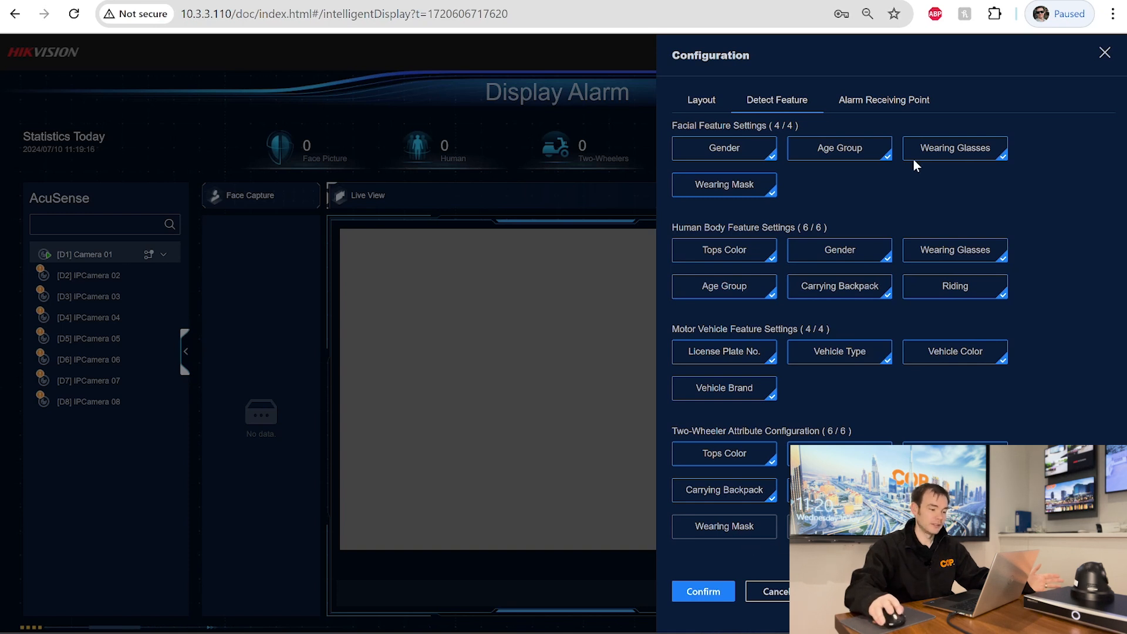
{"action": "left_click", "coordinate": [886, 106]}
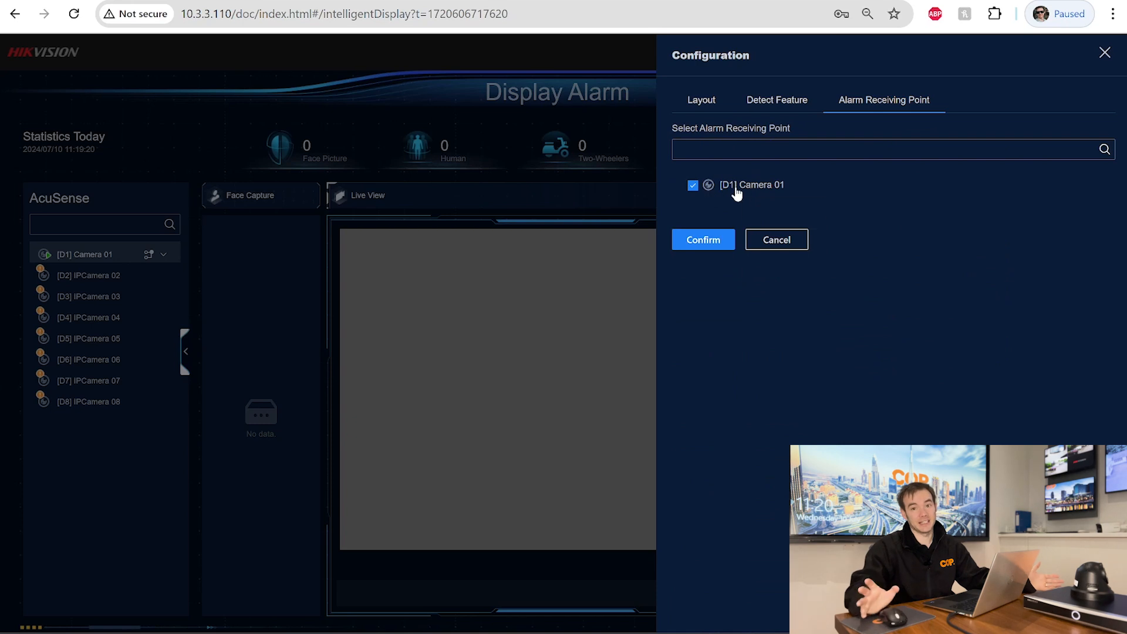
- Apply the configuration and inspect the two 95% COP Staff Welcome match alerts
{"action": "left_click", "coordinate": [725, 246]}
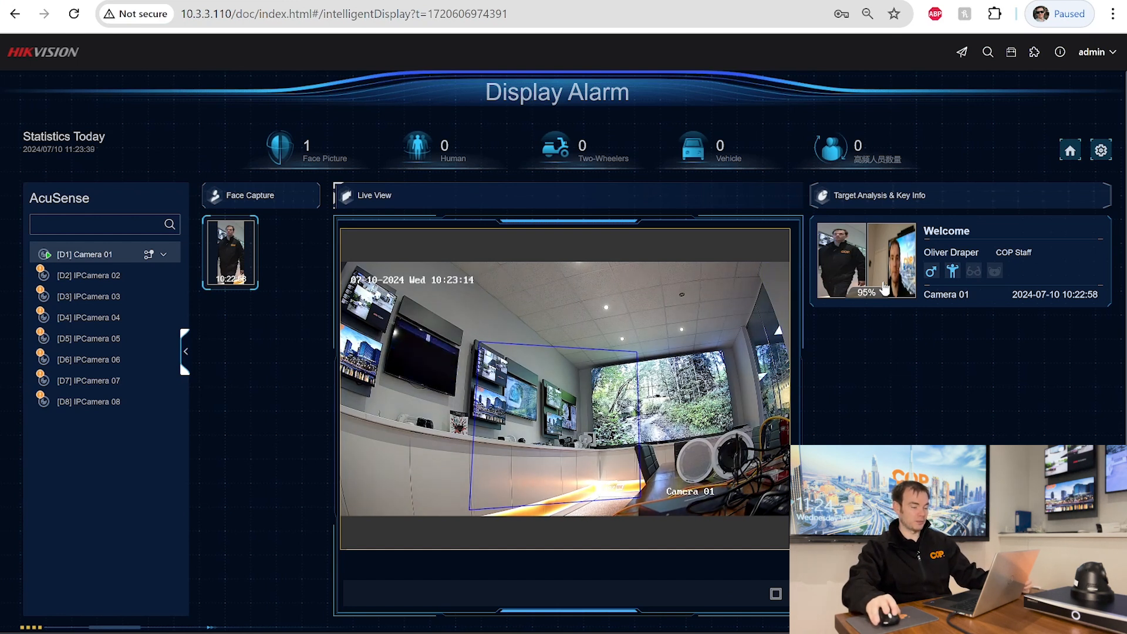
{"action": "mouse_move", "coordinate": [931, 278]}
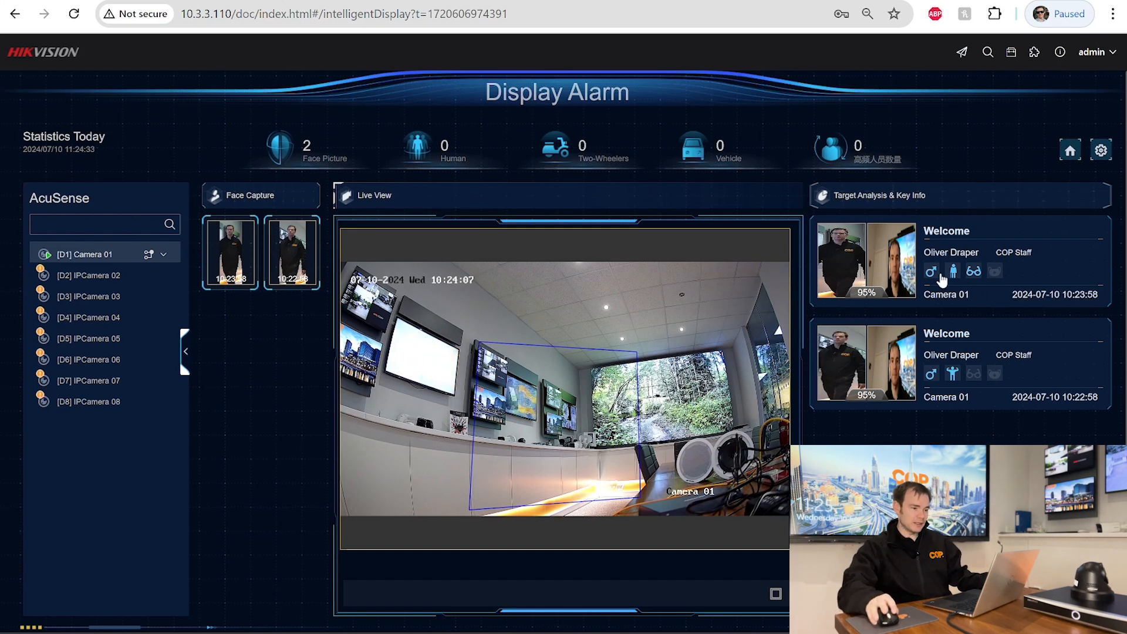
{"action": "mouse_move", "coordinate": [976, 280]}
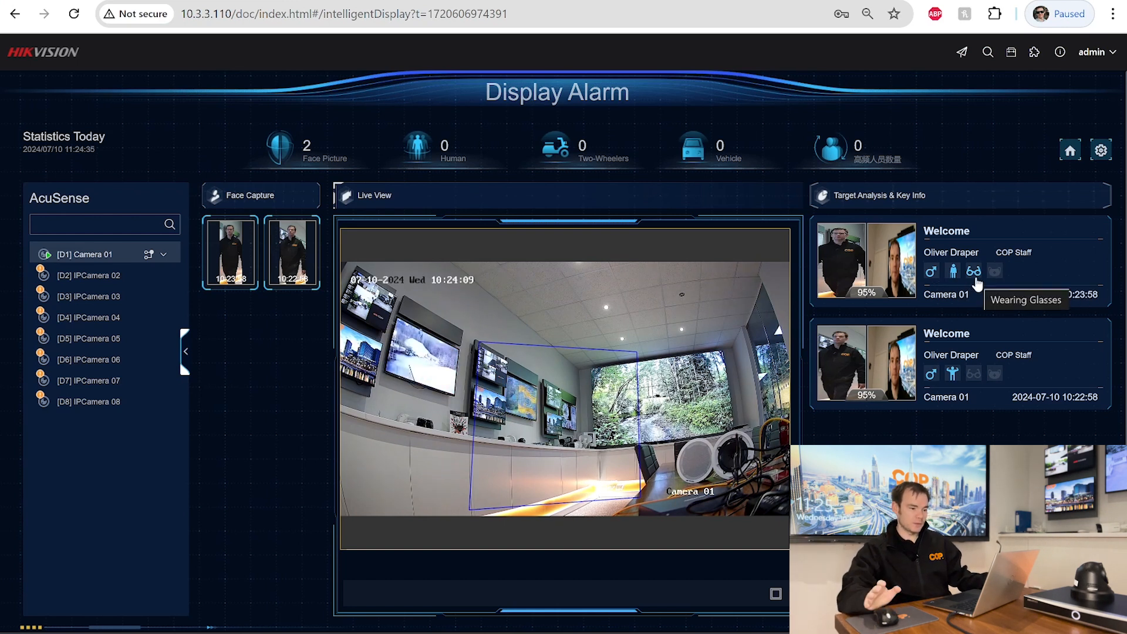